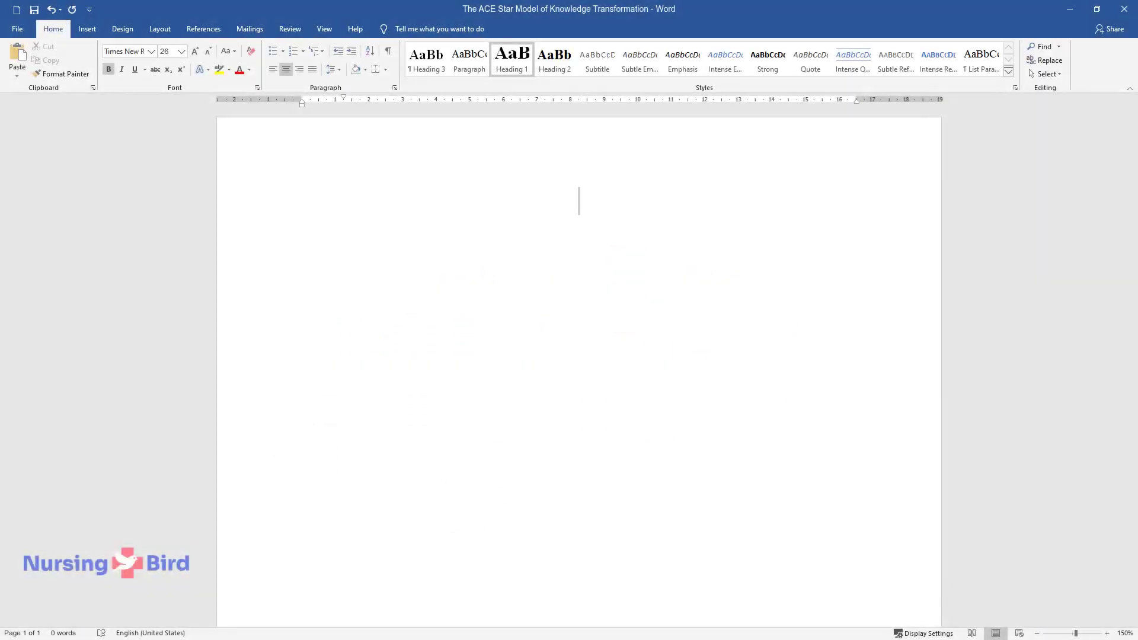
# - Enter the title 'The ACE Star Model of Knowledge Transformation' and the EBP-in-nursing implementation subheading
pyautogui.write('The ACE Star ')
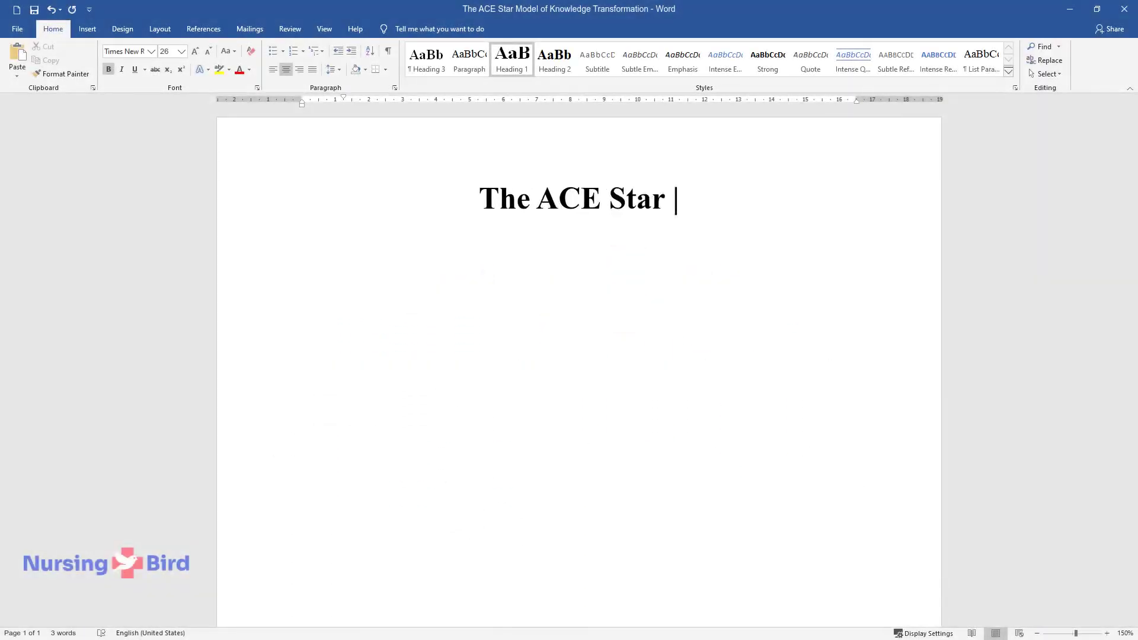
pyautogui.write('Model of Knowledge Transformat')
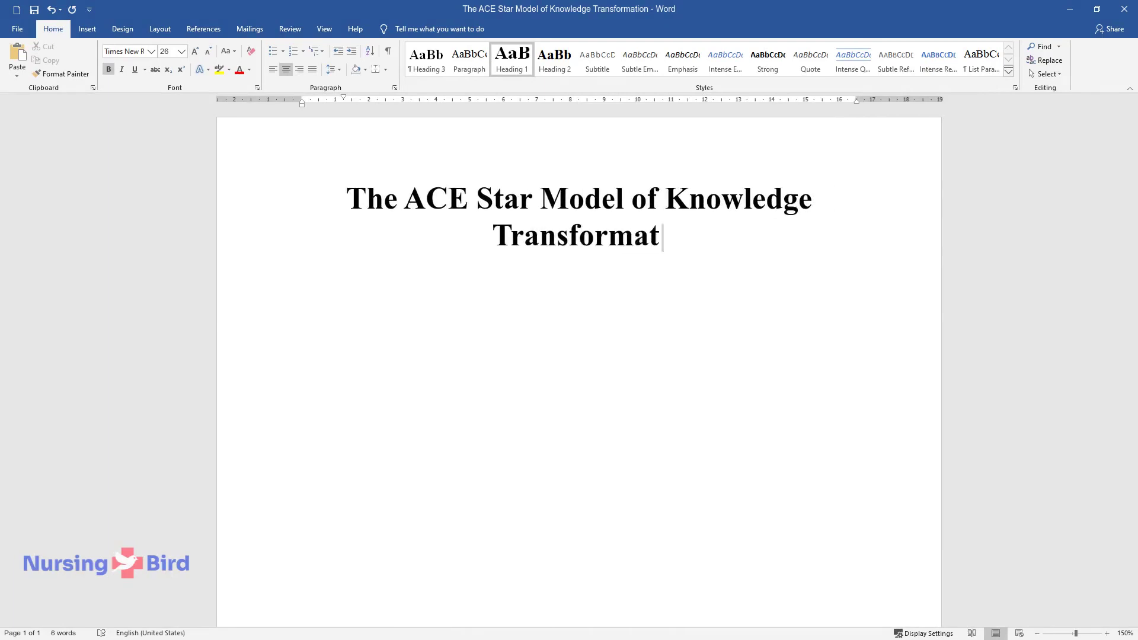
pyautogui.write('ion Models of')
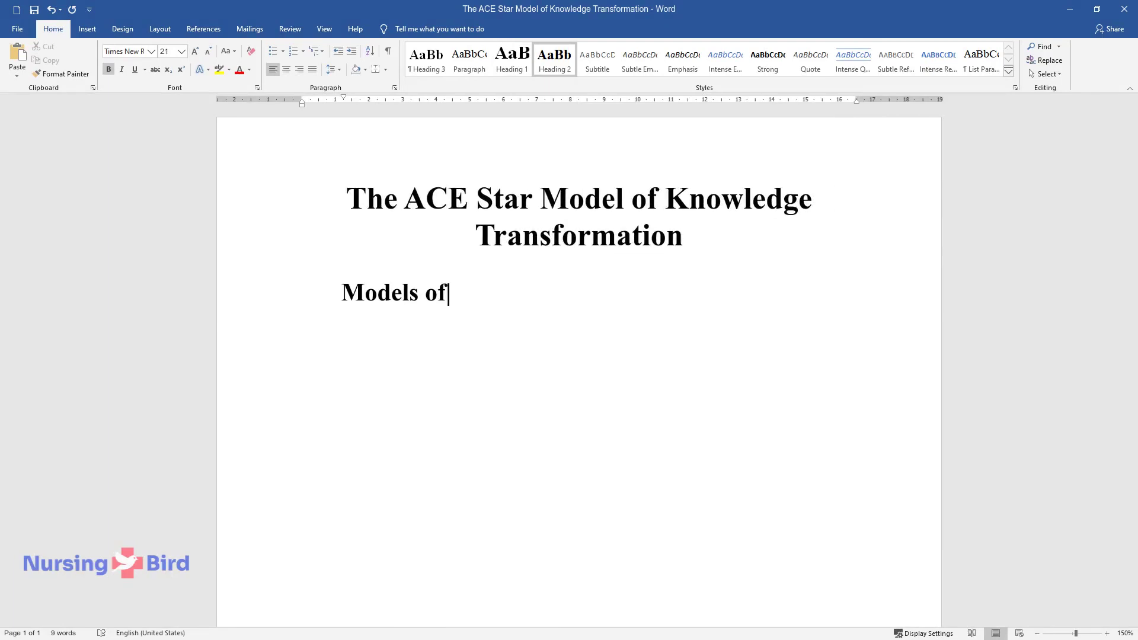
pyautogui.write(' Implementation of Eviden')
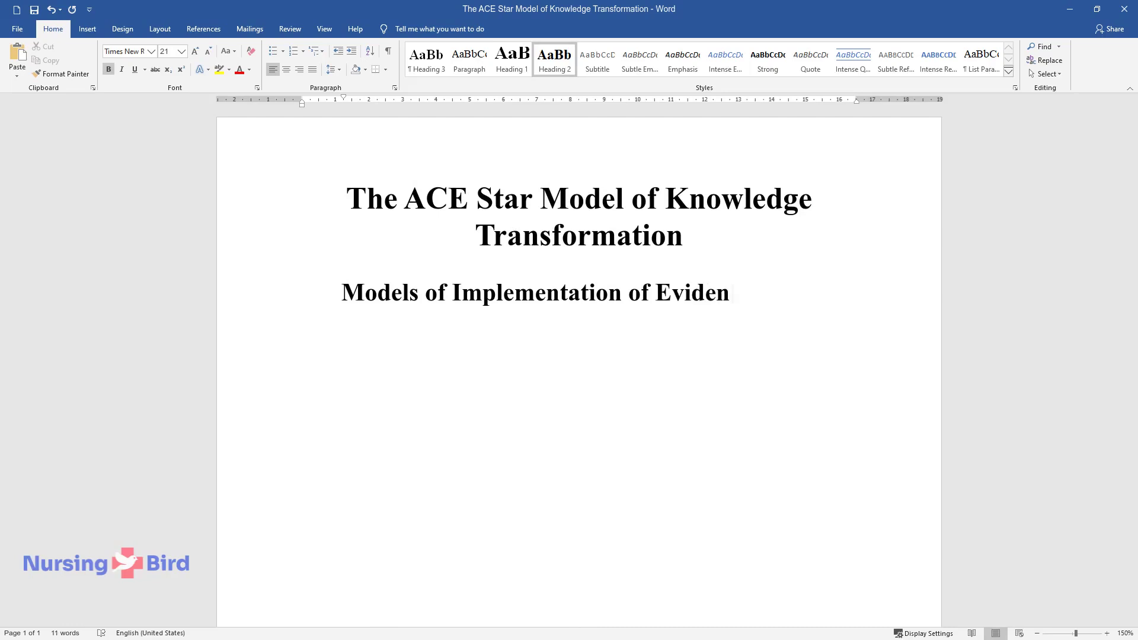
pyautogui.write('ce-Based Practice (EBP) in Nursing')
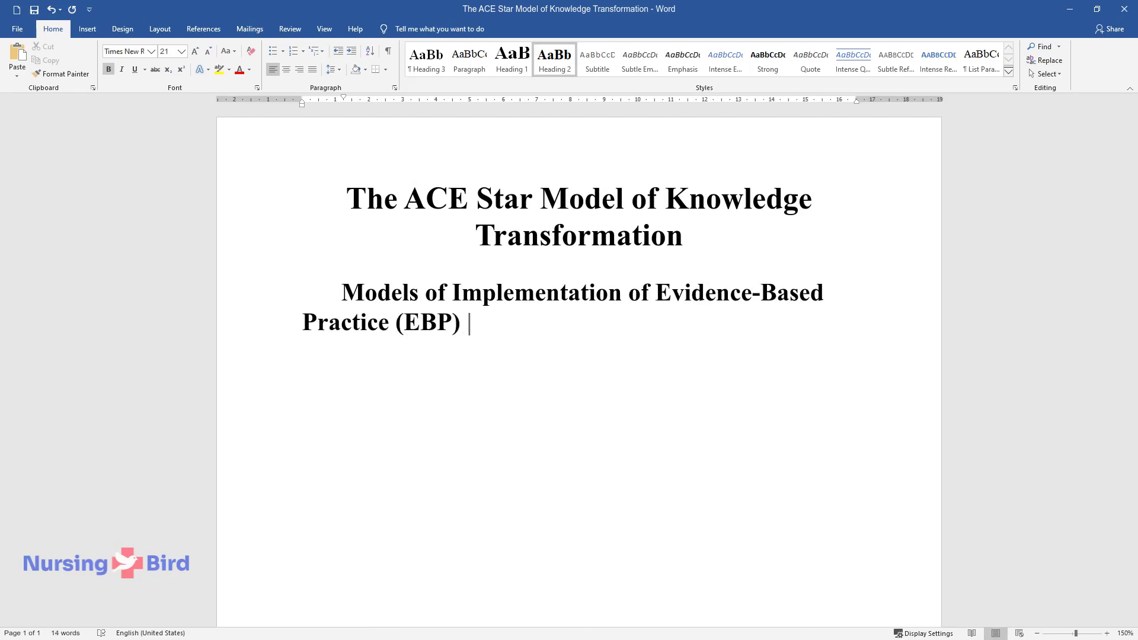
pyautogui.press('Return')
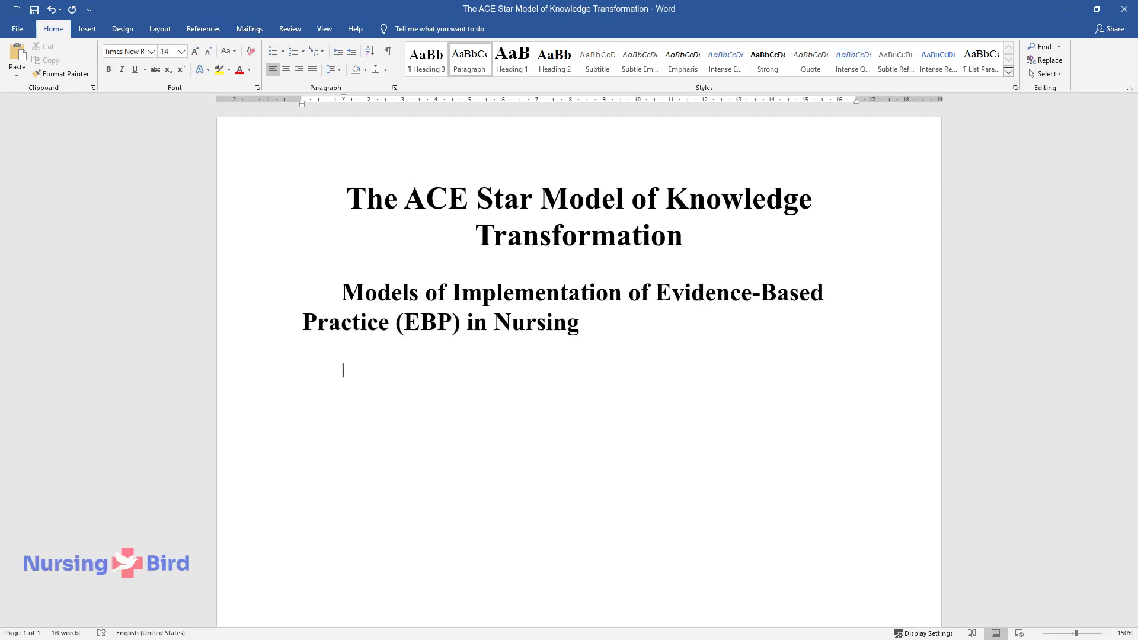
# - Write the introduction defining EBP in nursing and announcing the essay's focus on the ACE Star Model
pyautogui.write('Evidence-Based Practice')
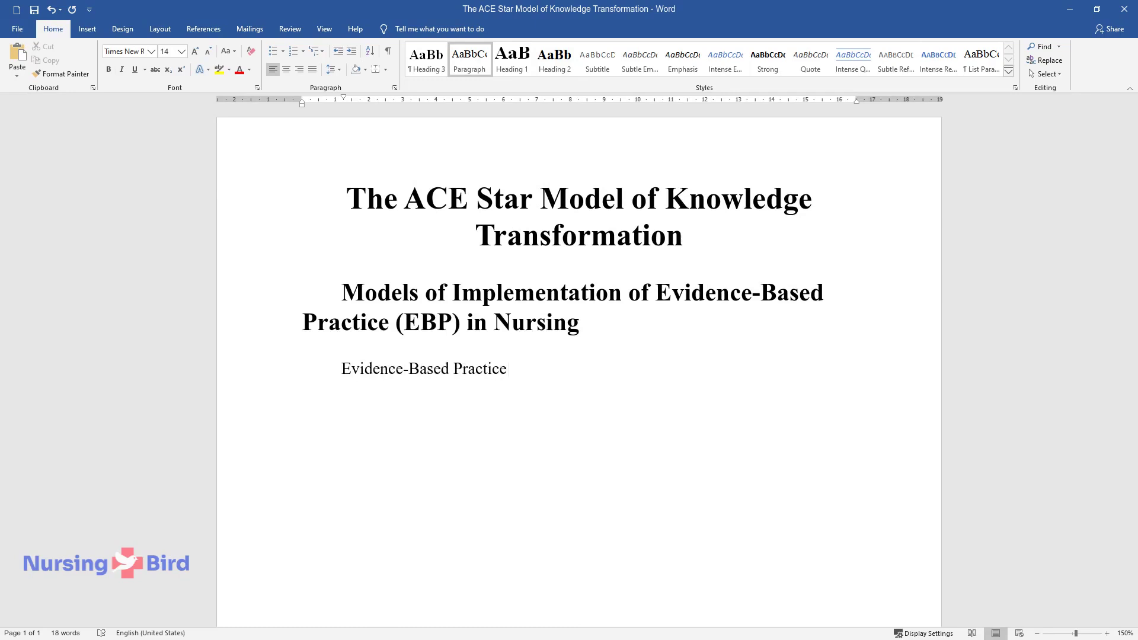
pyautogui.write(' (EBP) is regarded as the best appr')
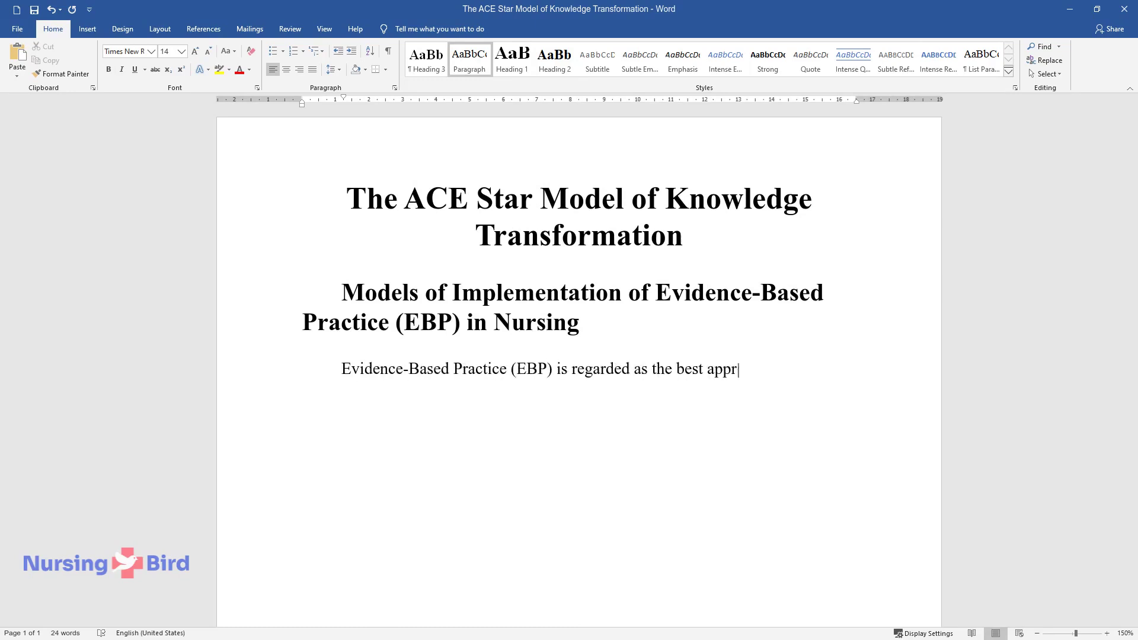
pyautogui.write('oach through which graduate nurses')
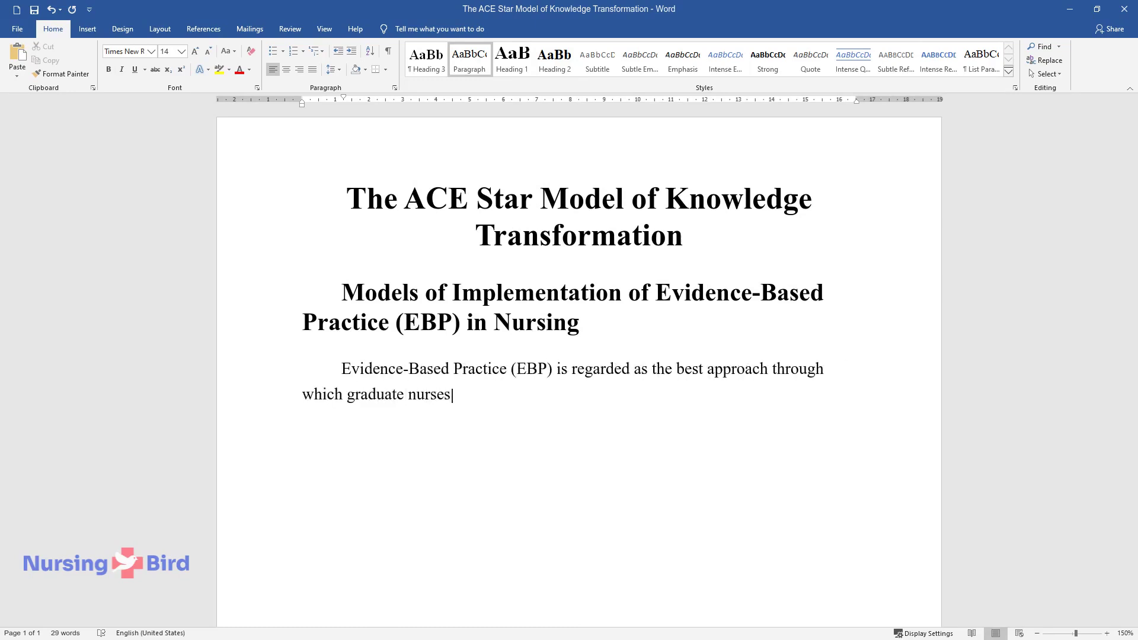
pyautogui.write(' can improve the safe delivery of healthcare services for better patient outco')
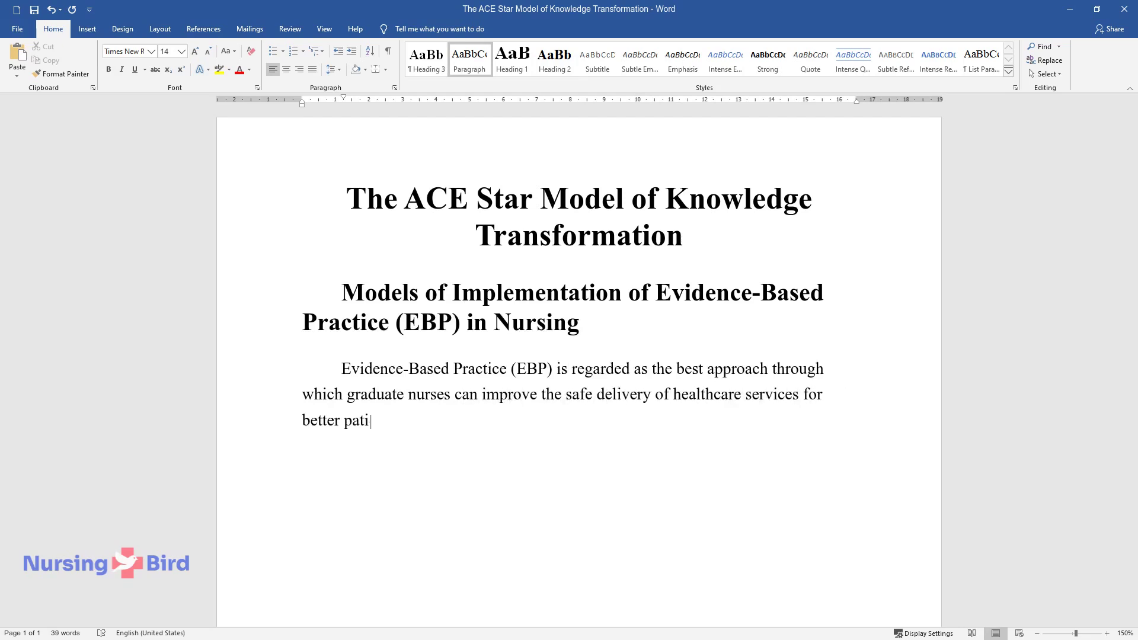
pyautogui.write('mes. It entails the use of')
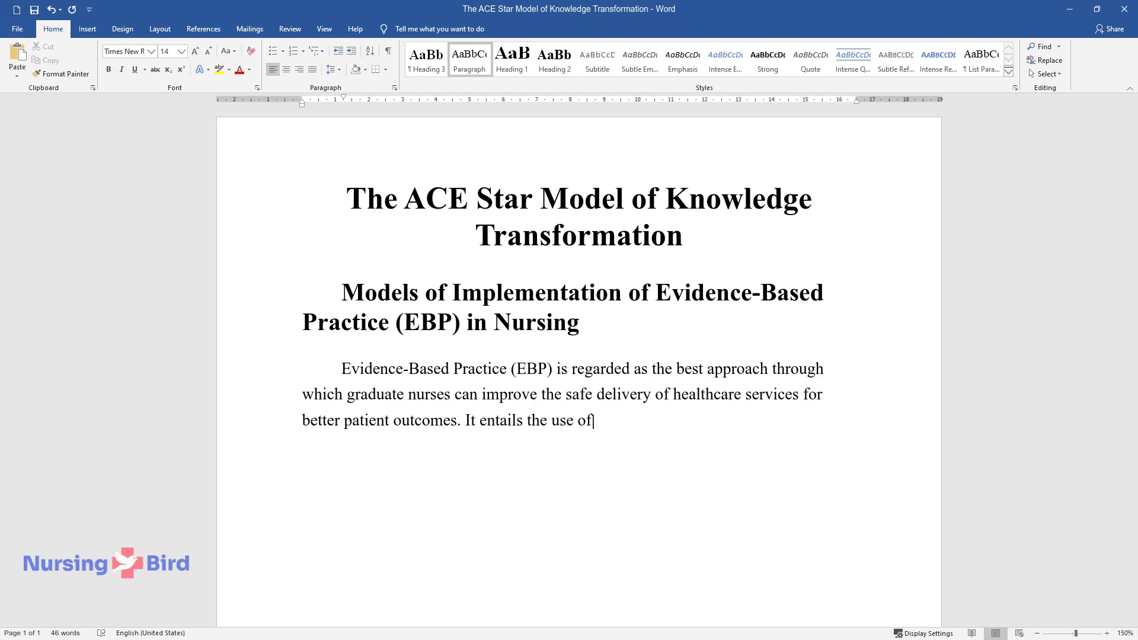
pyautogui.write(' the finest accessible evidence to')
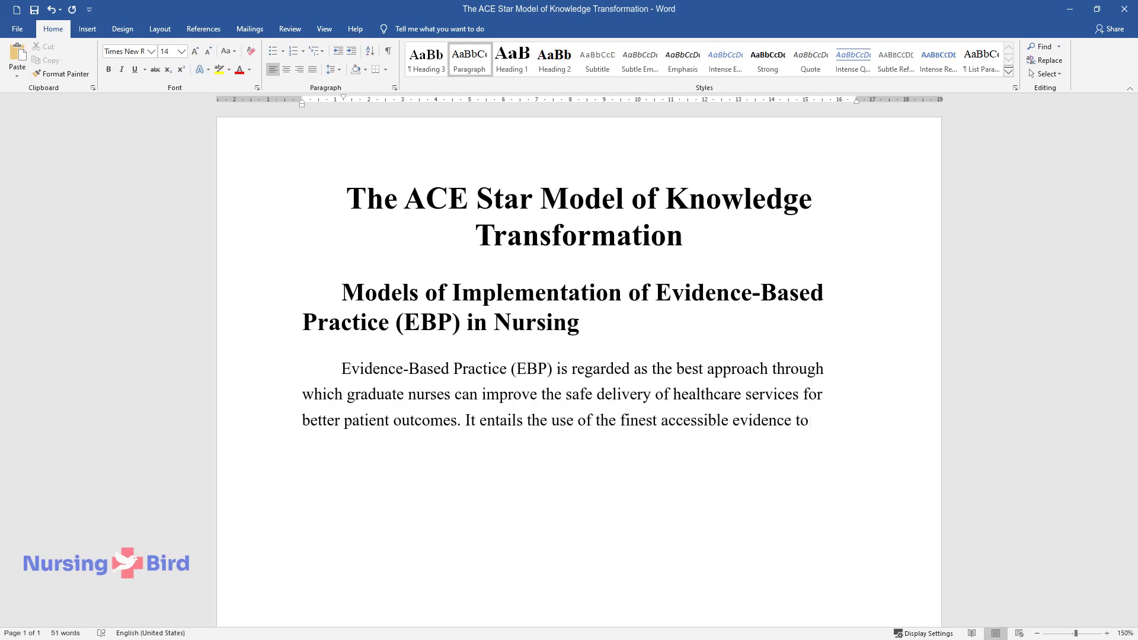
pyautogui.write(' make critical decisions and offer ')
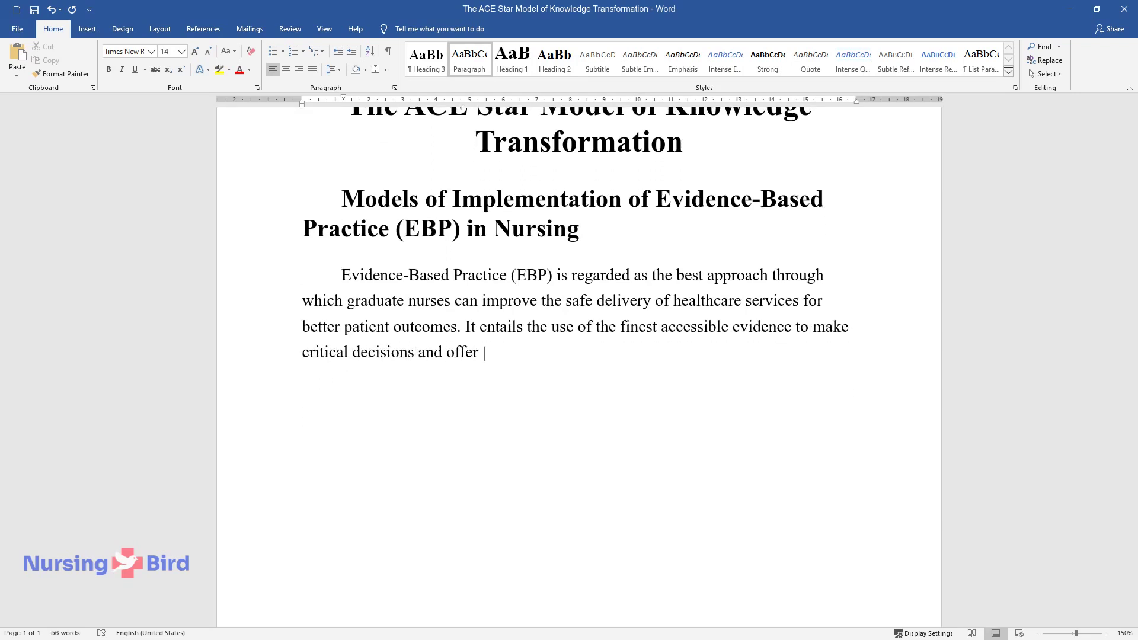
pyautogui.write('effective and active care for pati')
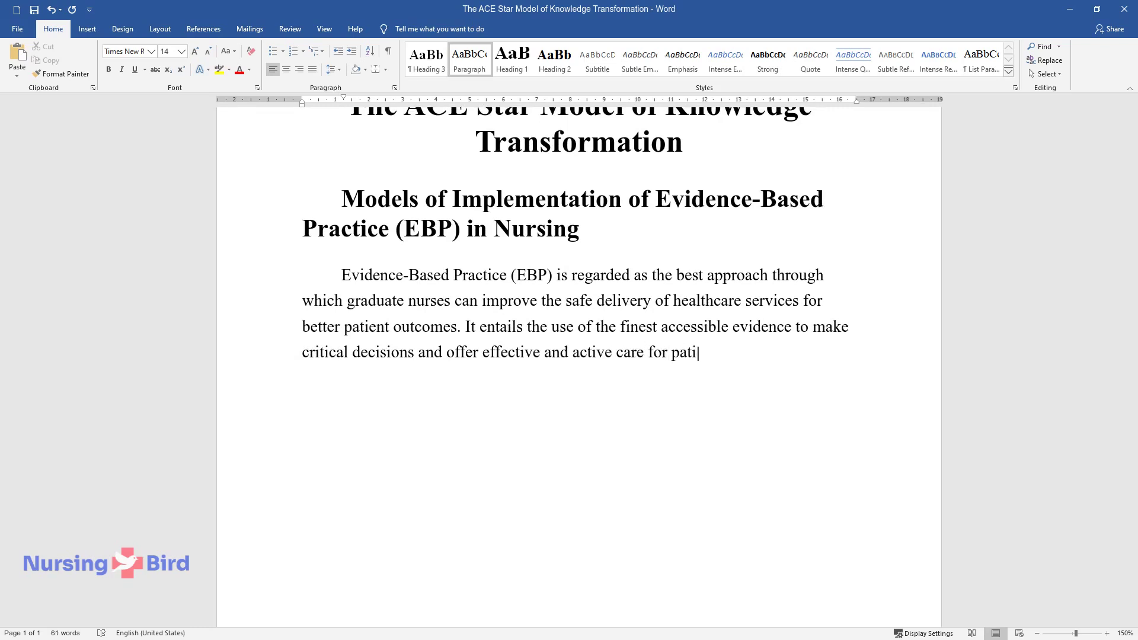
pyautogui.write('ents. The implementation of EBP is however ')
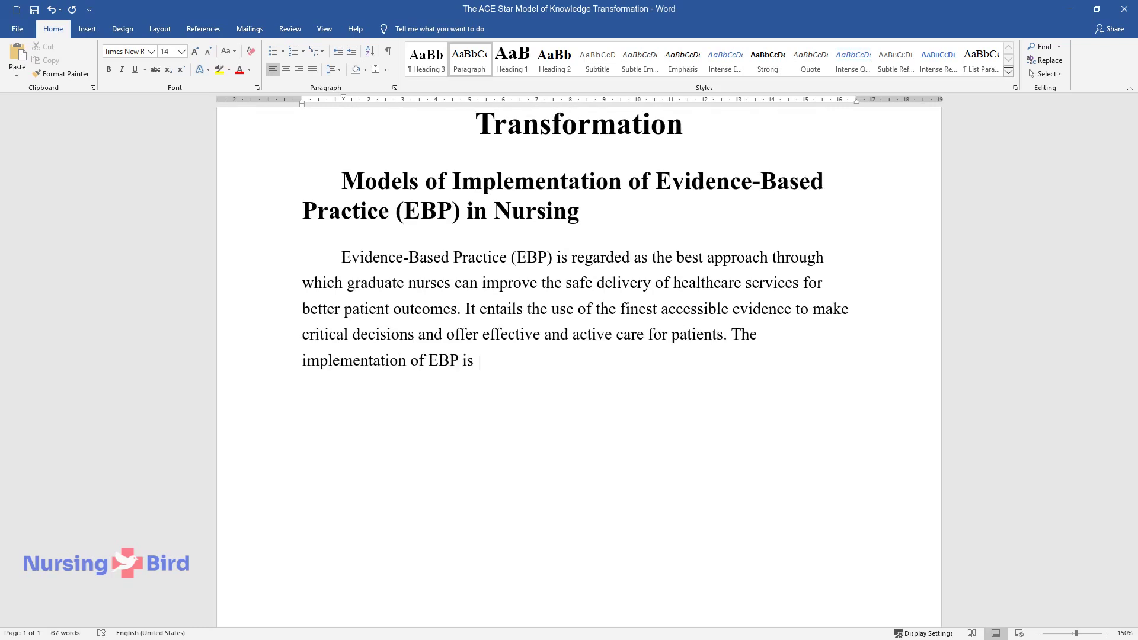
pyautogui.write('challenging despite being ')
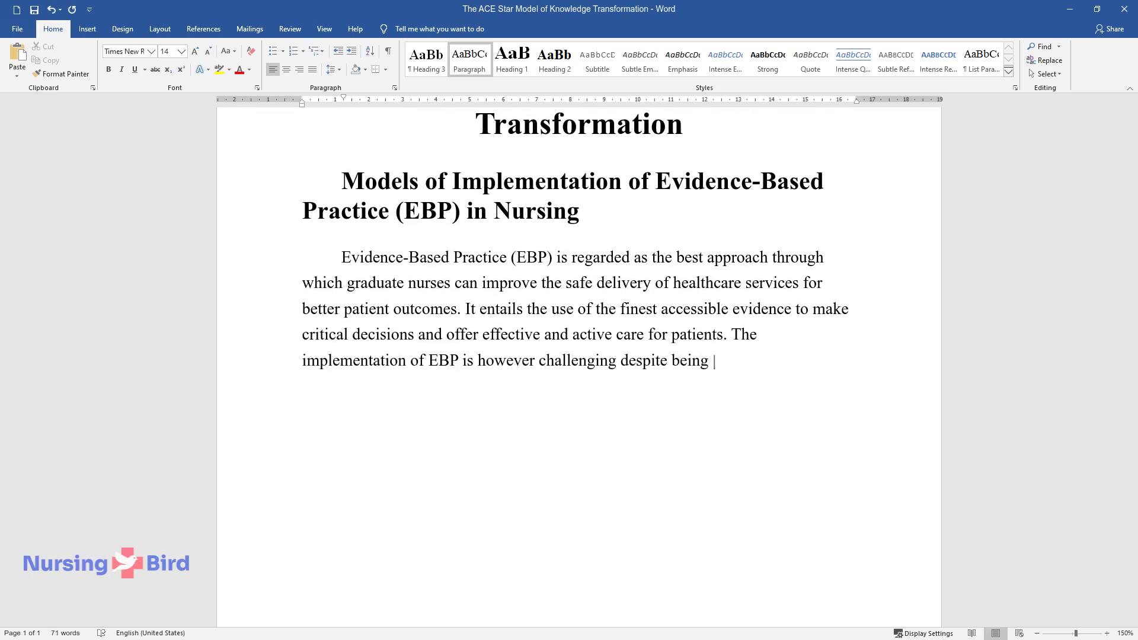
pyautogui.write('embraced widely in the nursing frat')
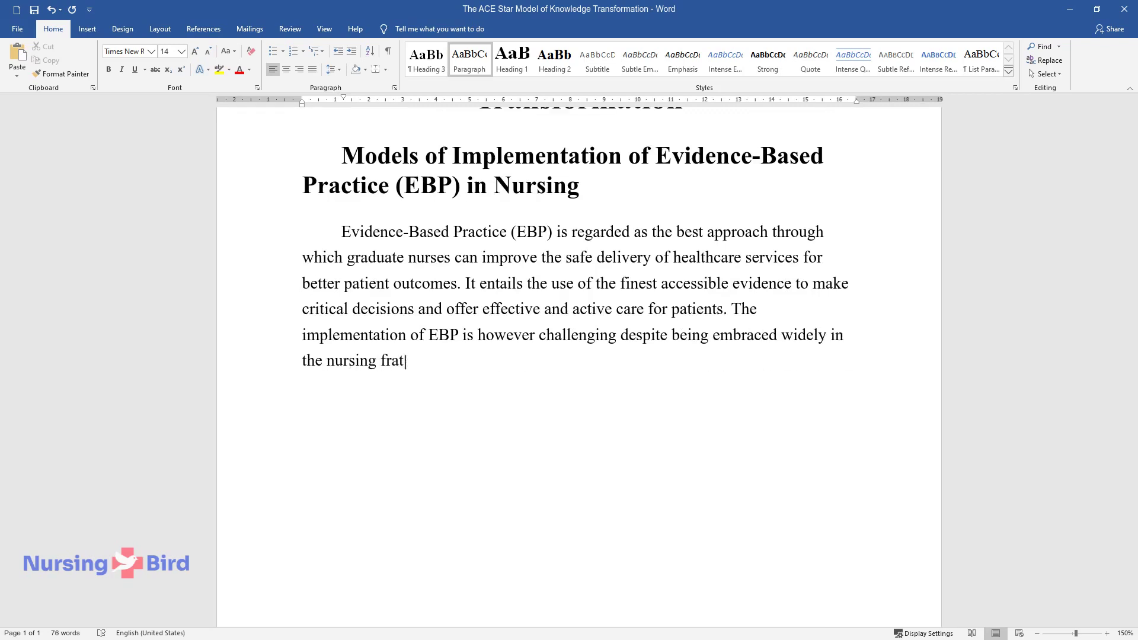
pyautogui.write('ernity. To overcome the challenges')
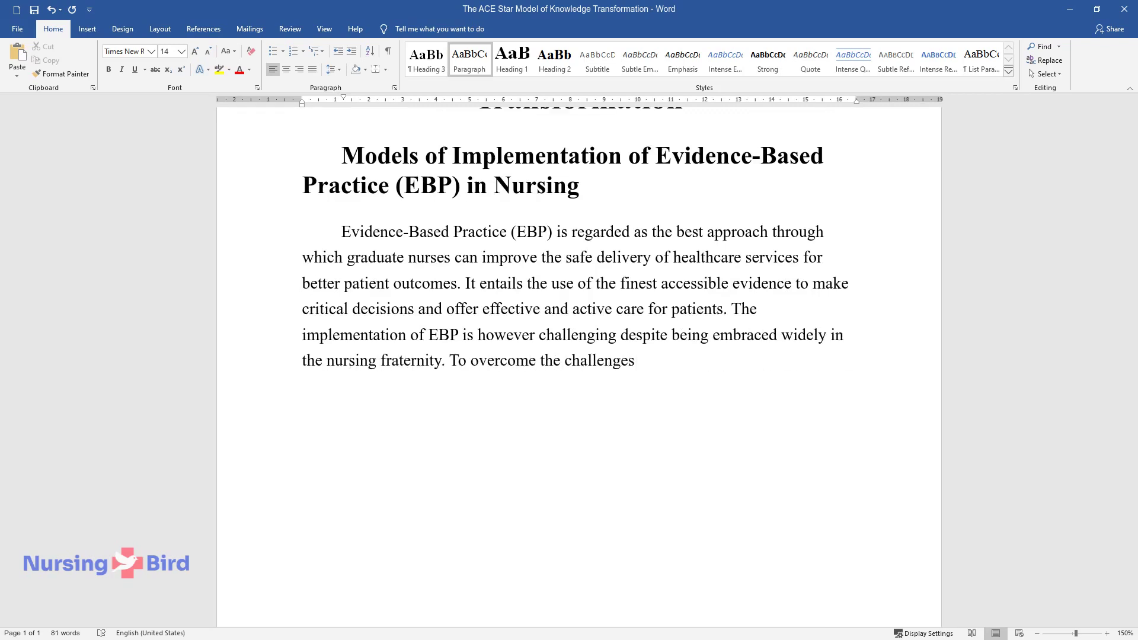
pyautogui.write(' encountered in the implementation')
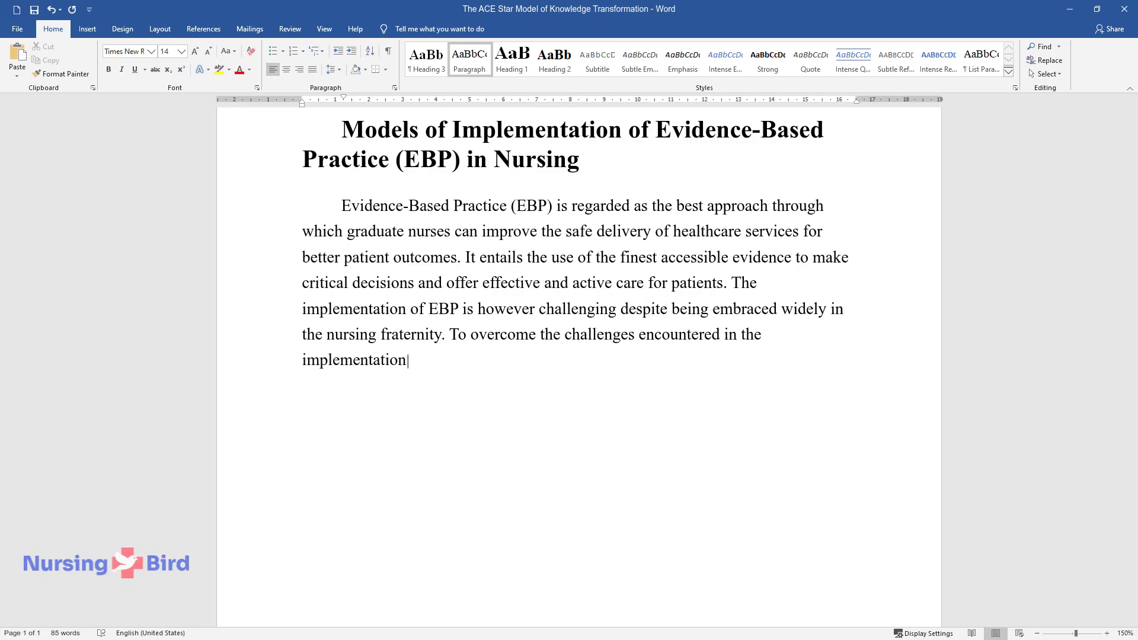
pyautogui.write(' of the best EBP, different organiz')
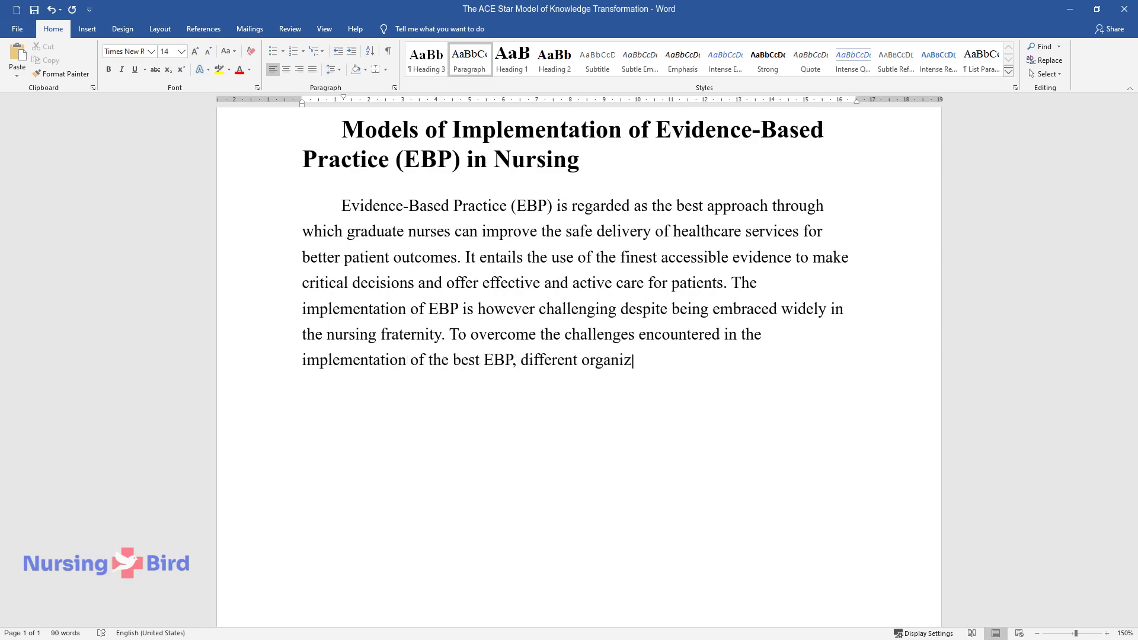
pyautogui.write('ations and individuals have developed a num')
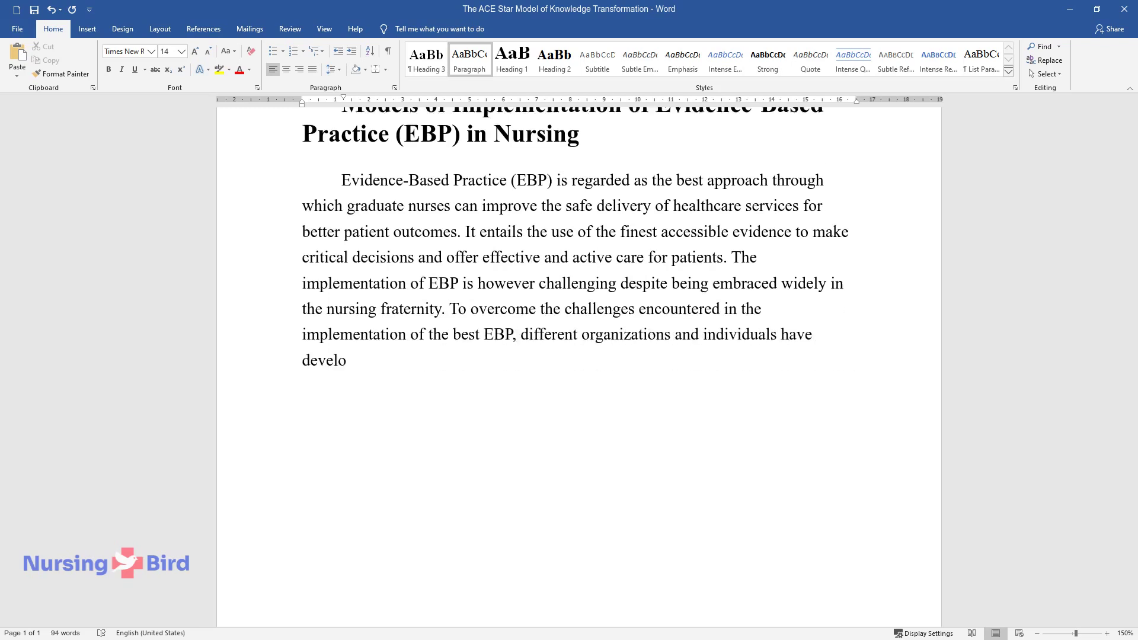
pyautogui.write('ber of supportive theories')
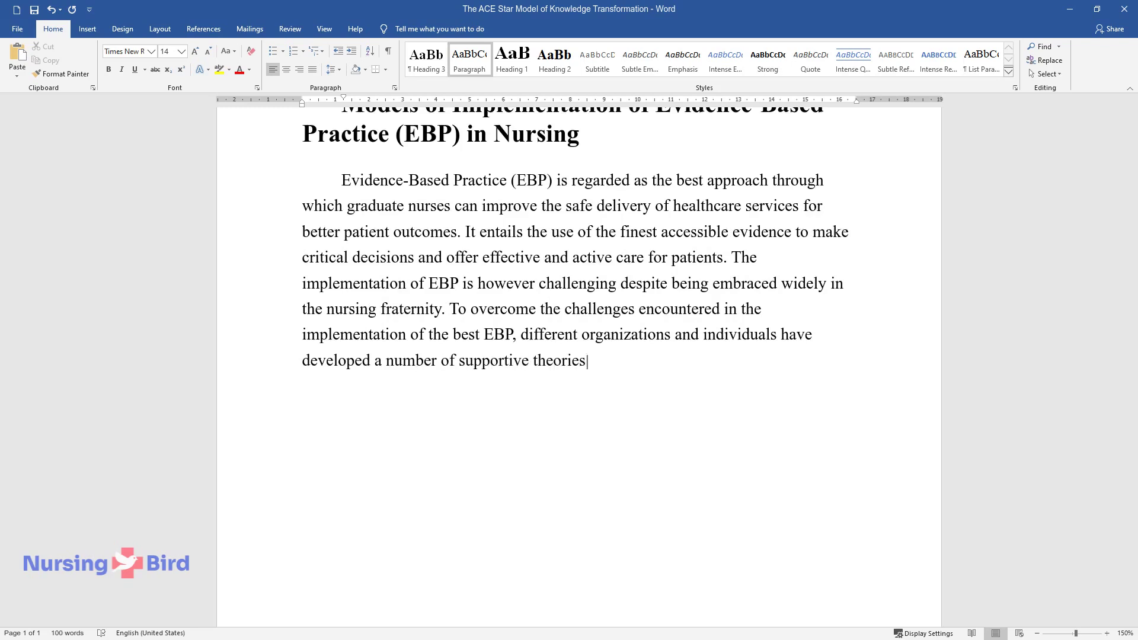
pyautogui.write(' and models. In this paper, the fo')
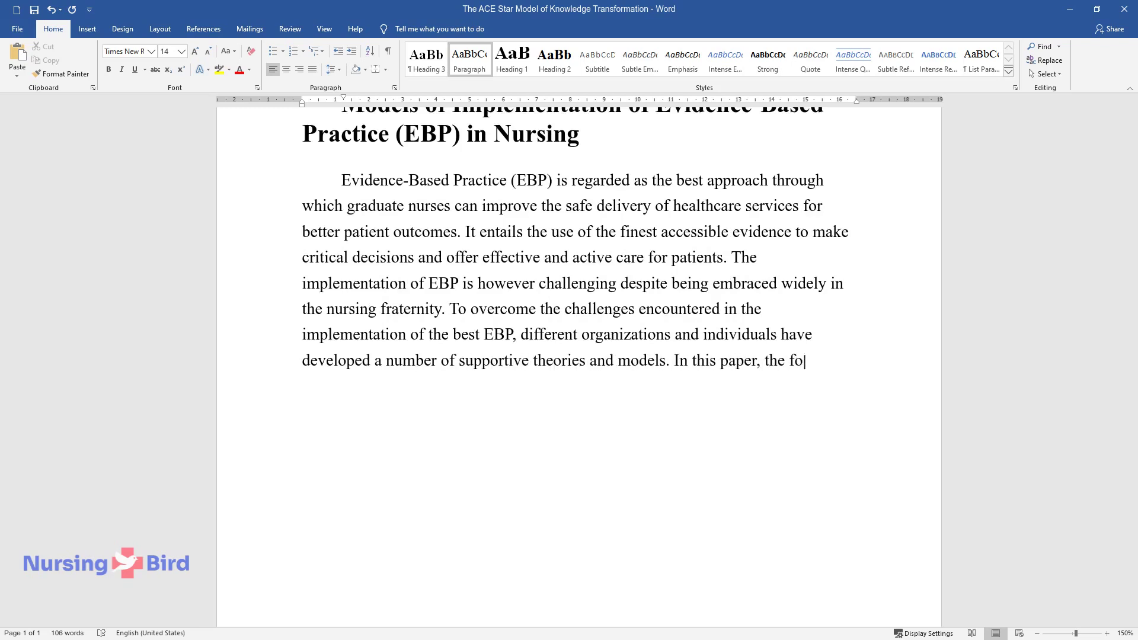
pyautogui.write('cus shall be on the ACE (Academic C')
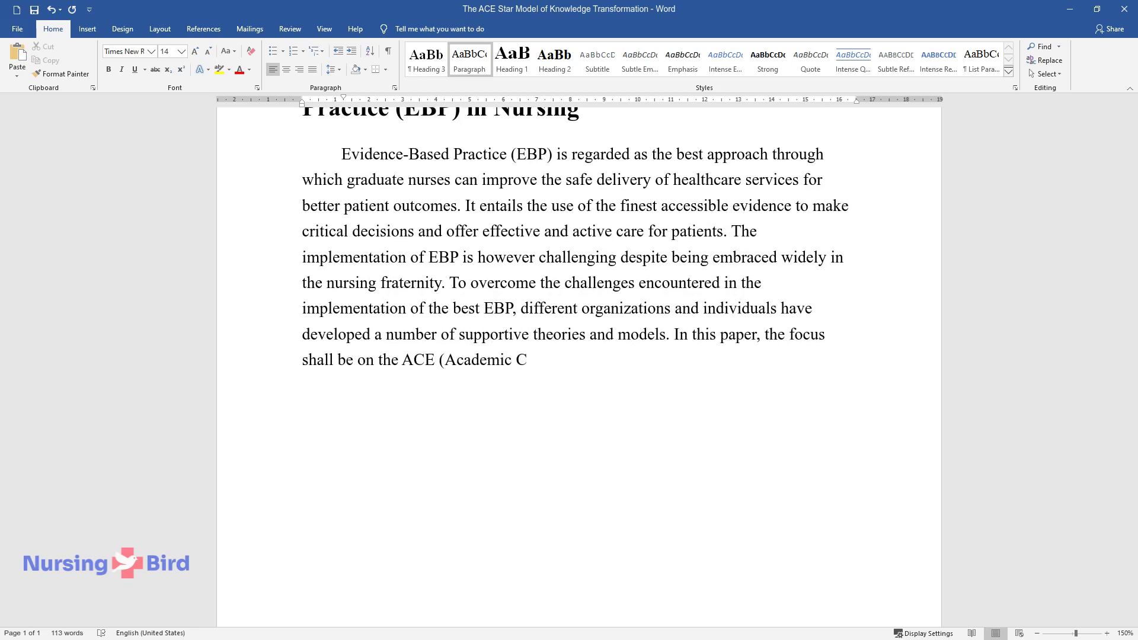
pyautogui.write('enter for Evidence-Based Practice)')
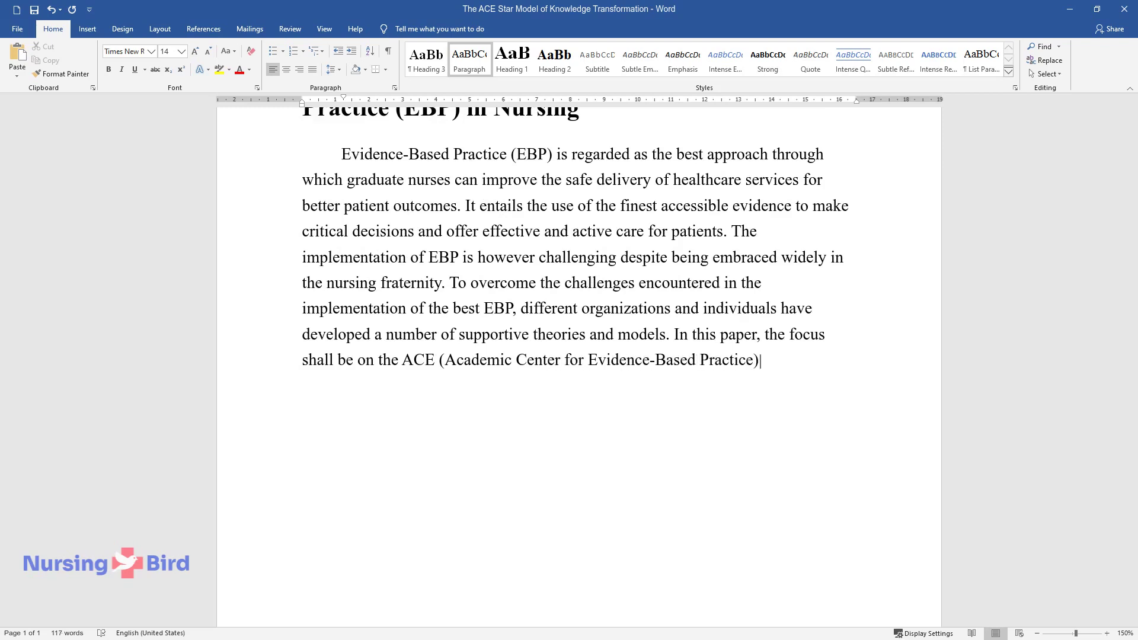
pyautogui.write(' Star Model of Knowledge Transform')
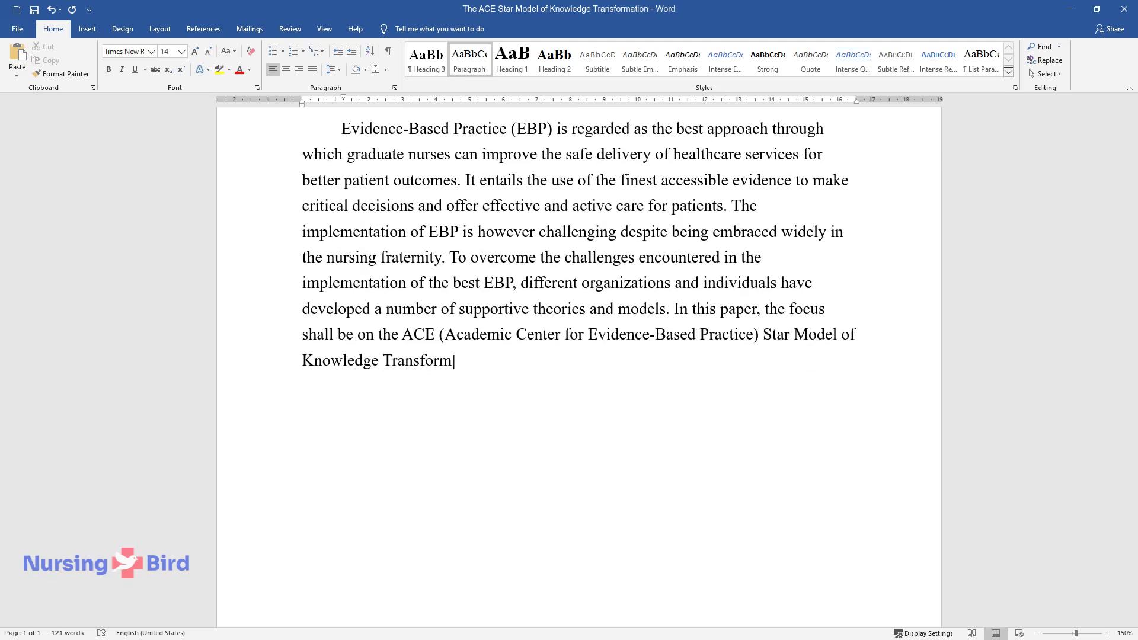
pyautogui.write('ation. The essay involves an overvi')
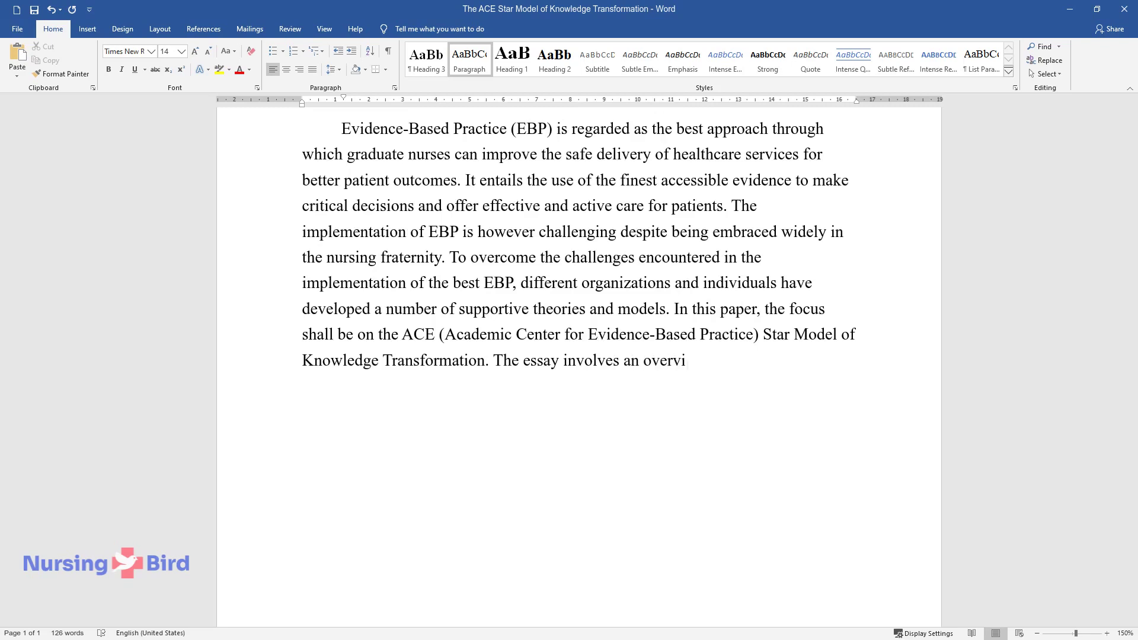
pyautogui.write('ew of the model, its relevance, unique insights as w')
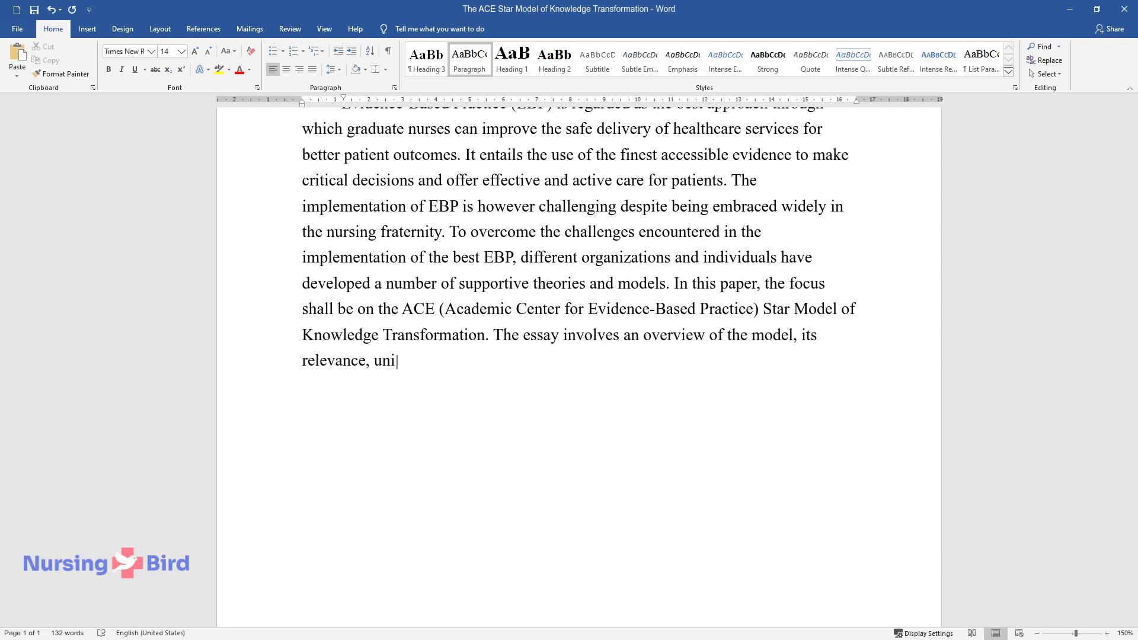
pyautogui.write('ell as the steps ')
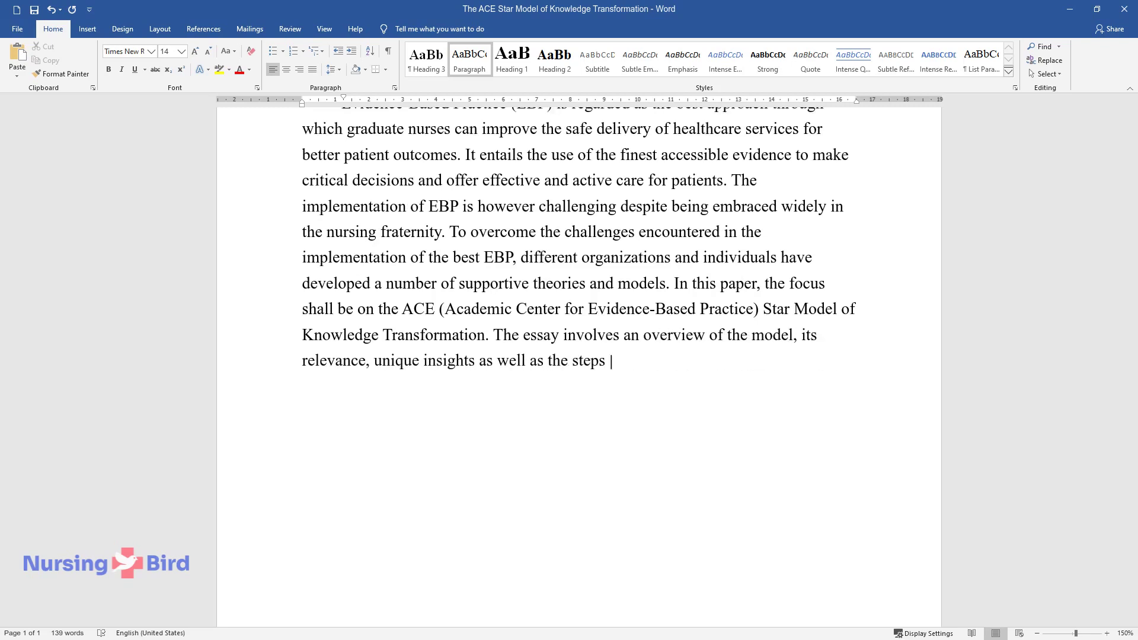
pyautogui.write('to be followed when using the model.')
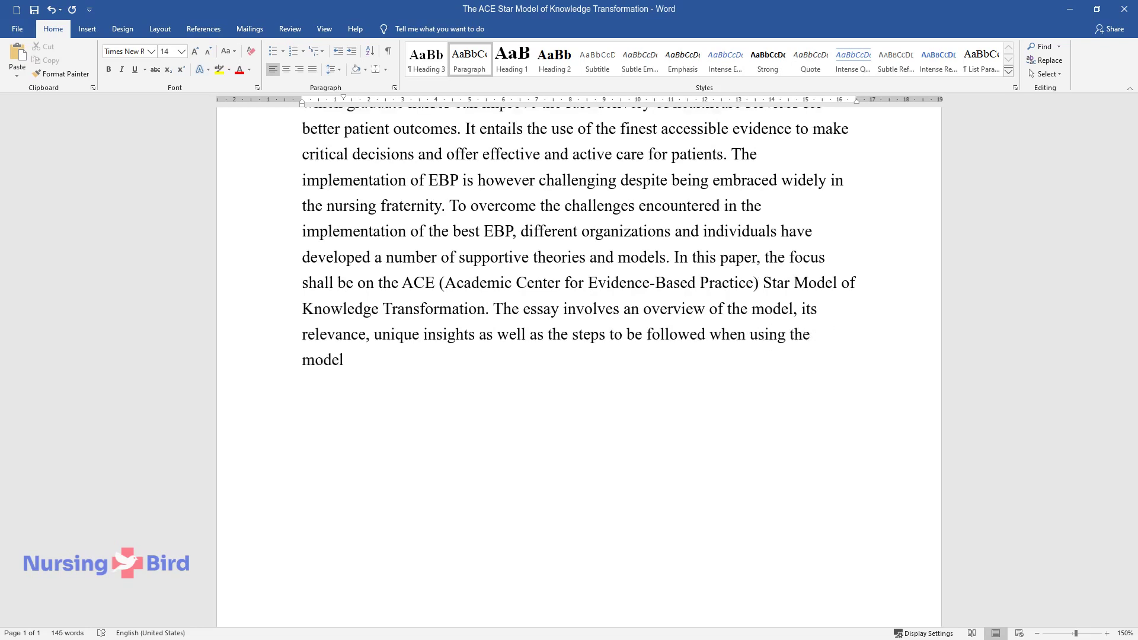
pyautogui.press('Return')
# - Add the 'Overview of the ACE Star Model' heading with bullets on its developer, old/new conceptions, and unifying EBP framework
pyautogui.write('Overview of ')
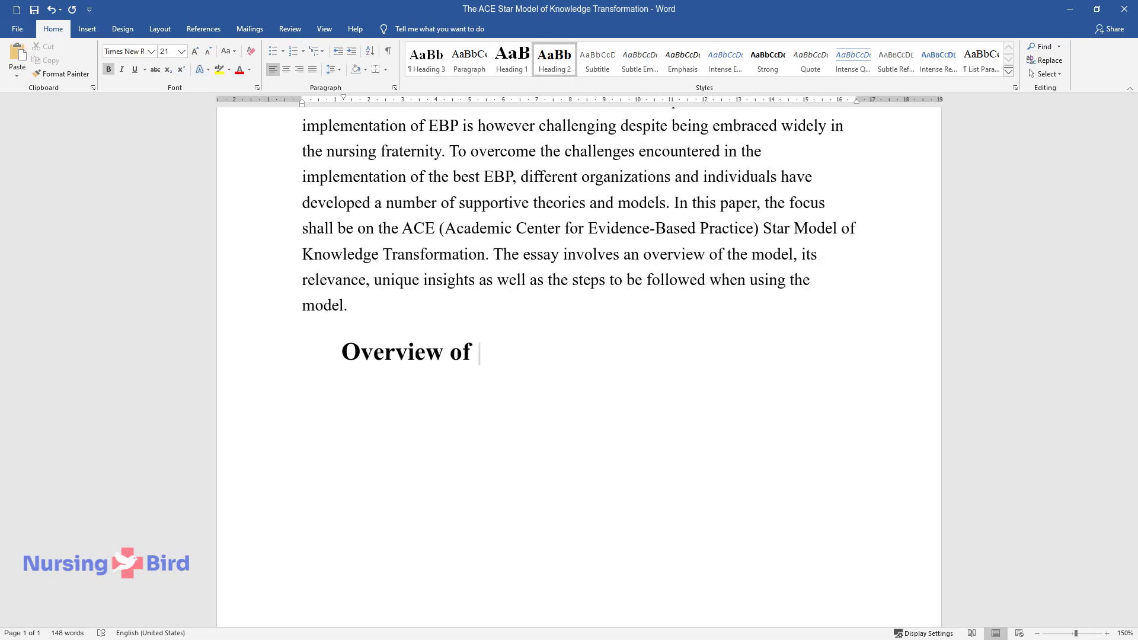
pyautogui.write('the ACE Star Model')
pyautogui.press('Return')
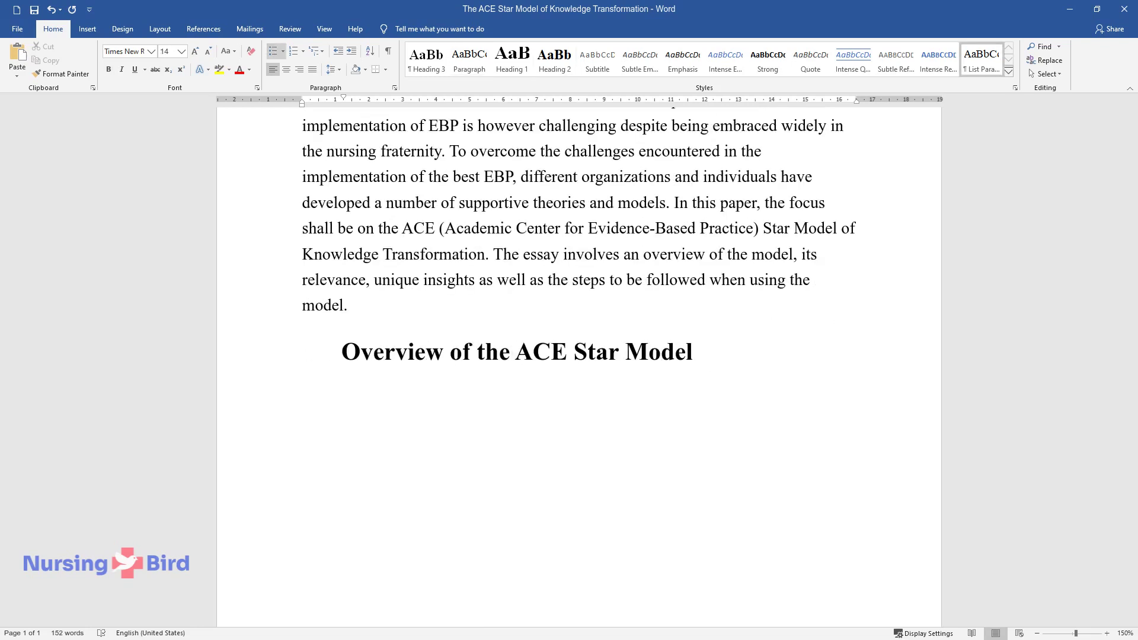
pyautogui.write('Developed by Dr. Kat')
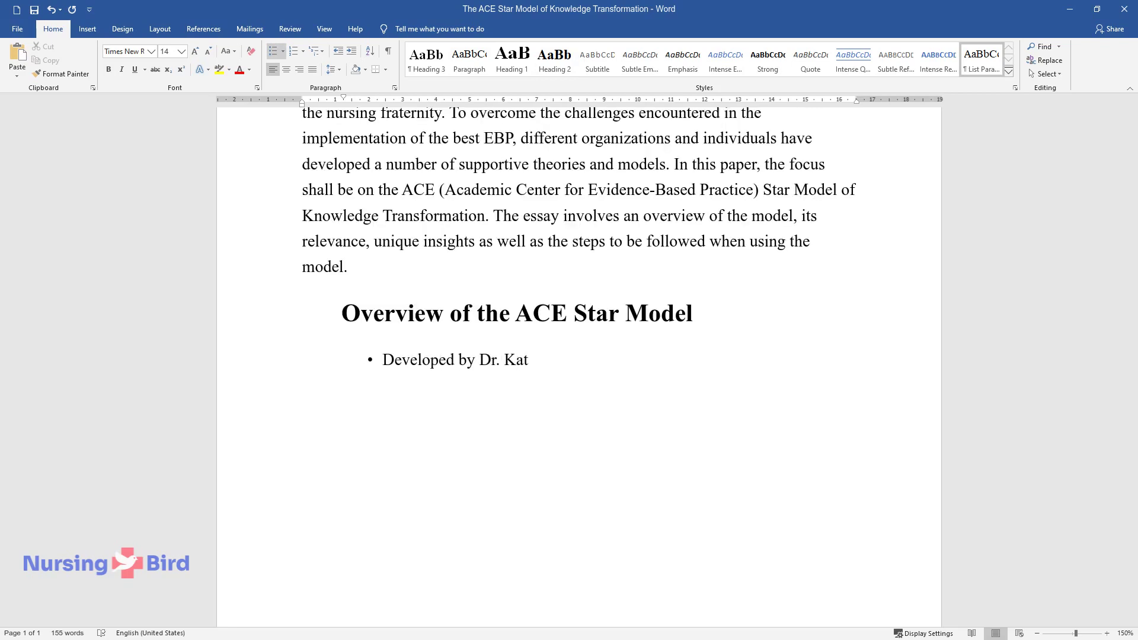
pyautogui.write('Stevens.')
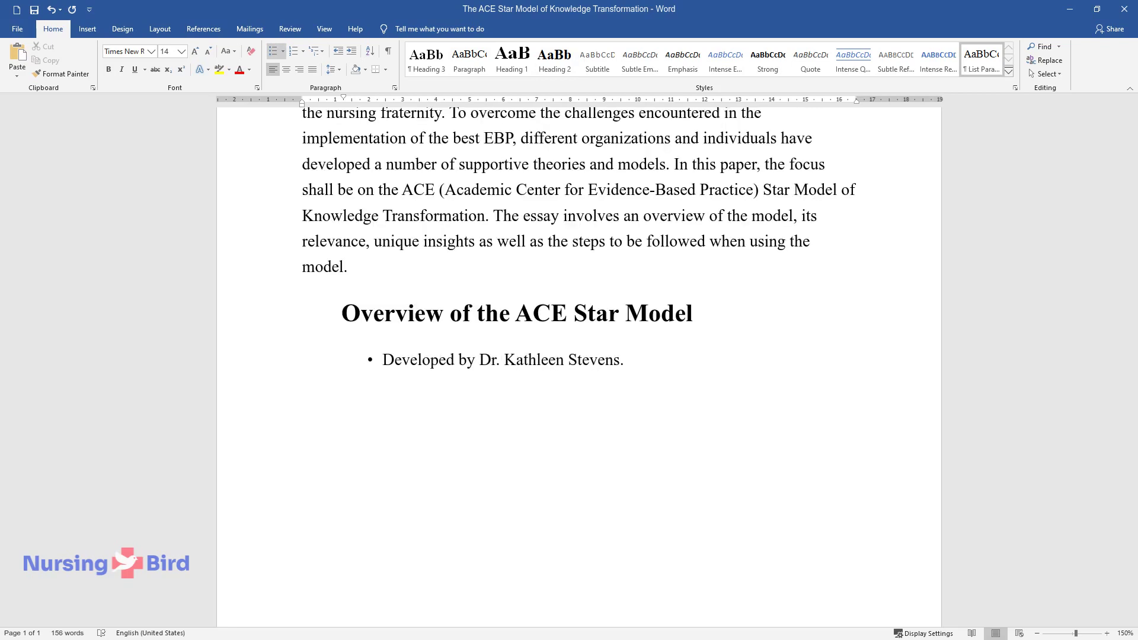
pyautogui.press('Return')
pyautogui.write('Integrates old and new conceptio')
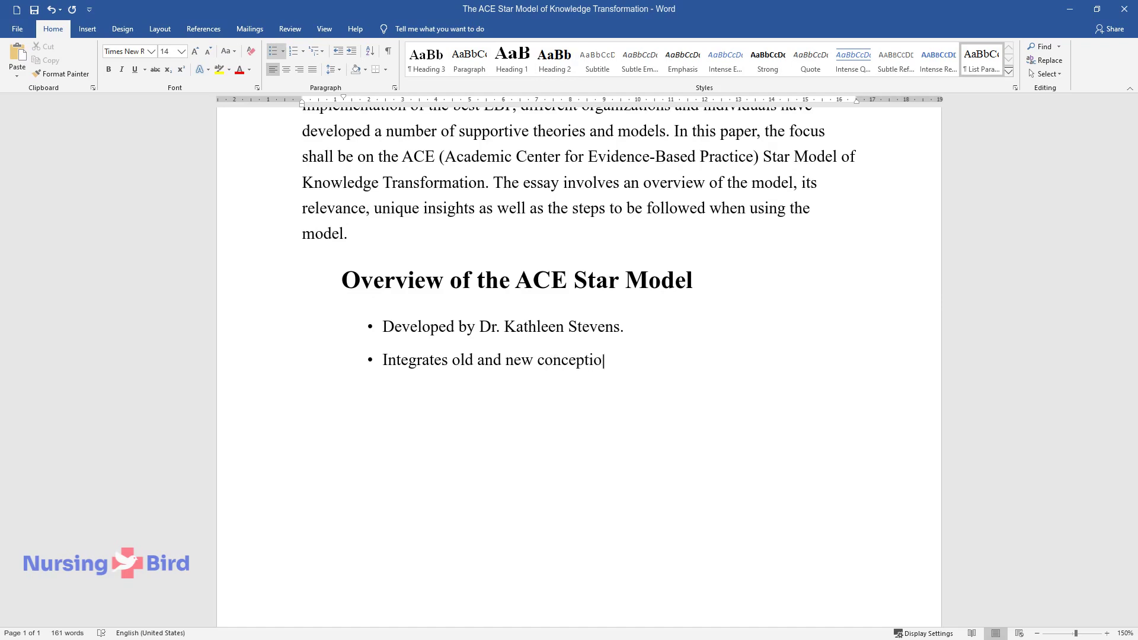
pyautogui.write('ns of healthcare.')
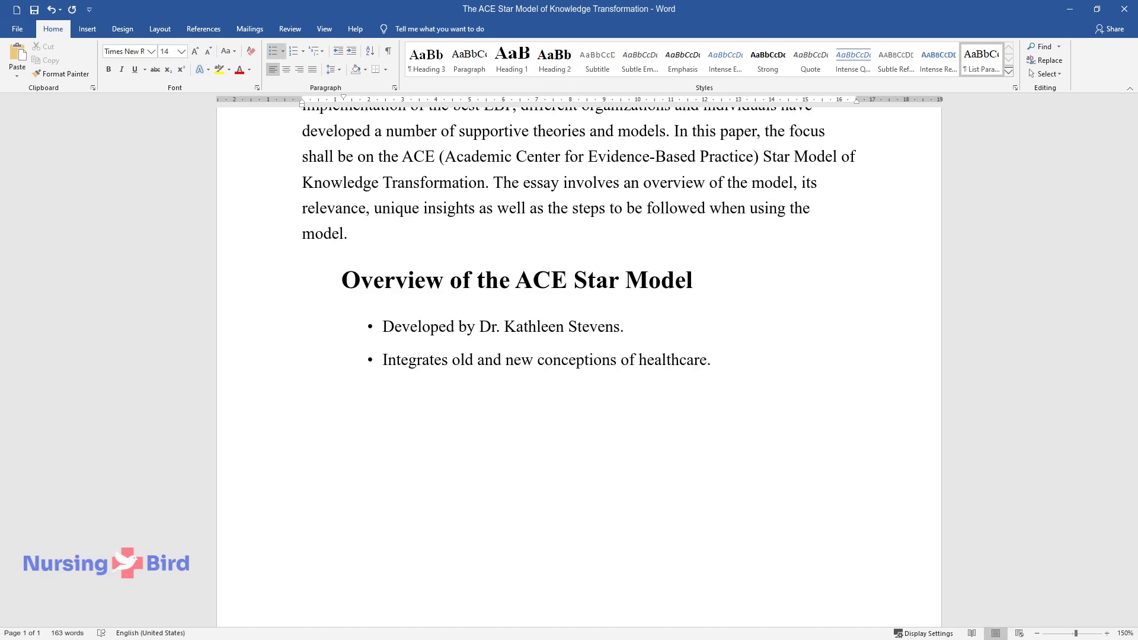
pyautogui.press('Return')
pyautogui.write('Framework for unifying EBP ')
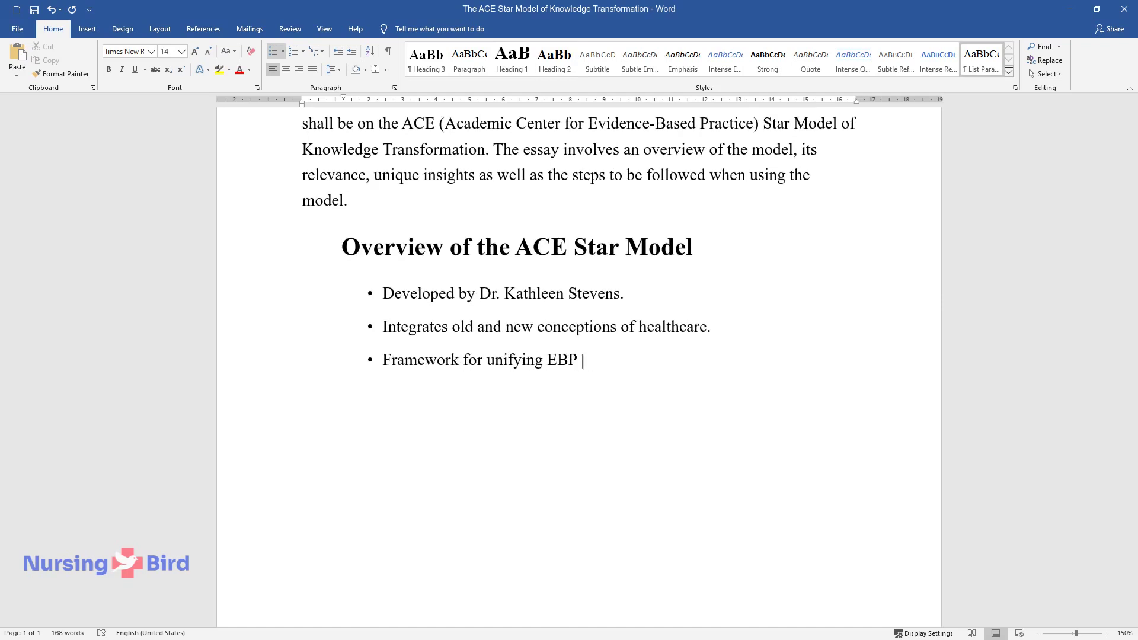
pyautogui.write('processes and approac')
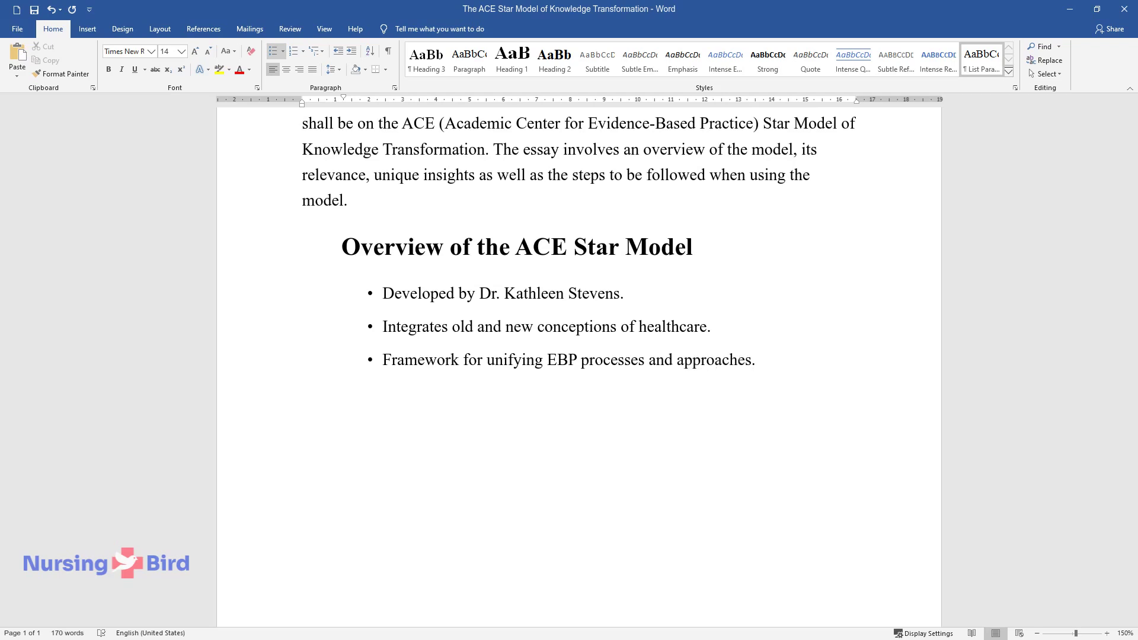
pyautogui.write('hes.')
# - Add bullets on knowledge-transformation stages and EBP's distinctive aspects, then begin the development paragraph
pyautogui.press('Return')
pyautogui.write('Shows connection bet')
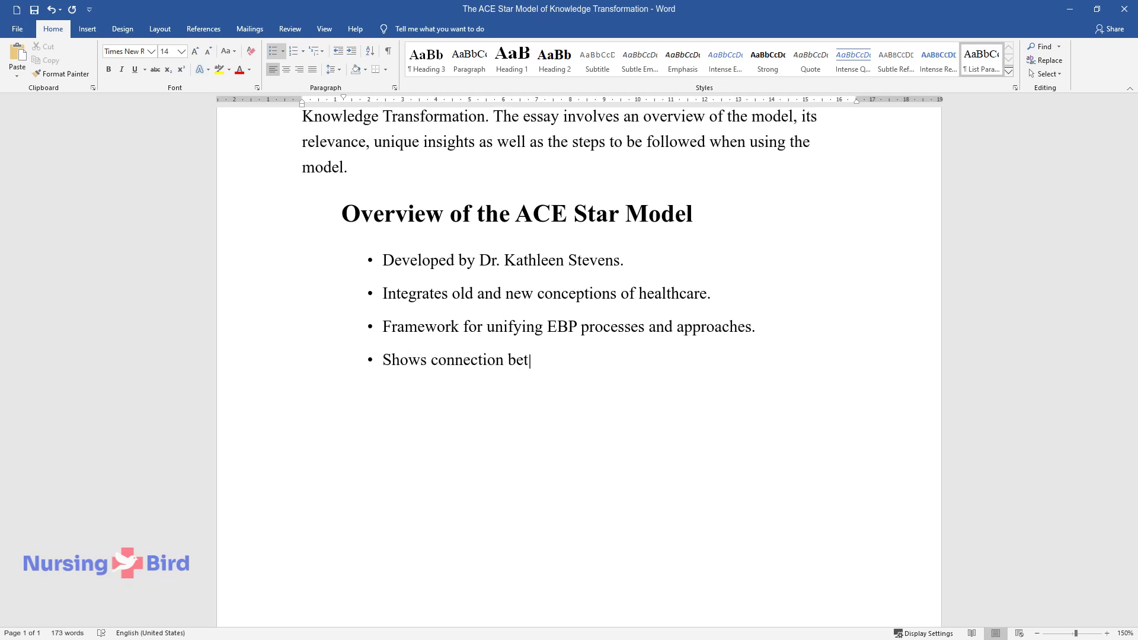
pyautogui.write('ween stages of knowledge transformation.')
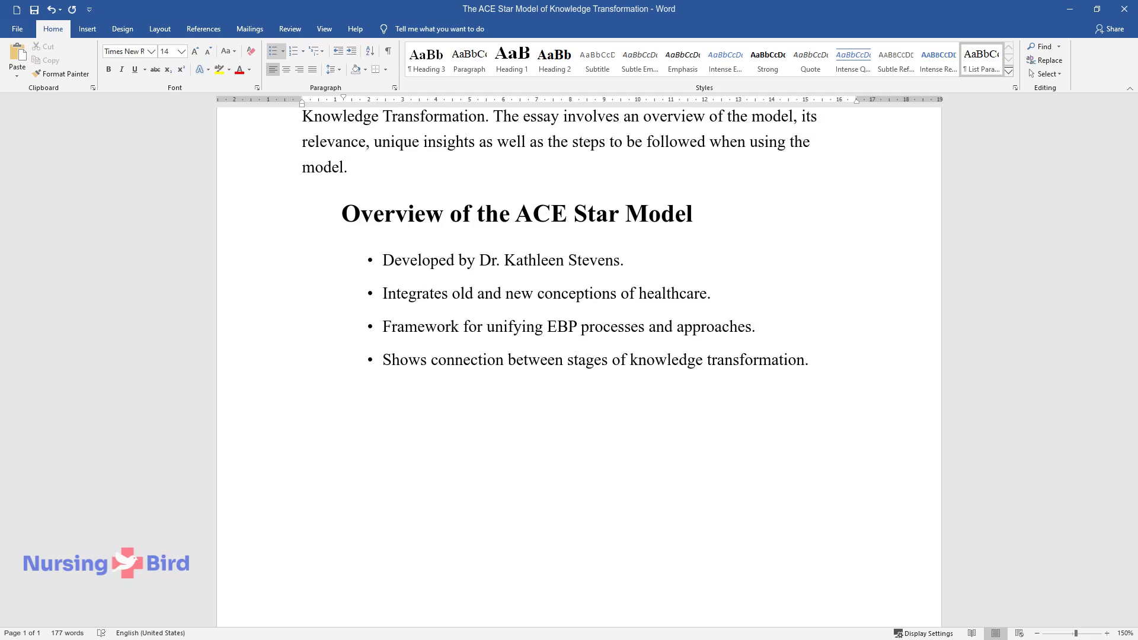
pyautogui.press('Return')
pyautogui.write('Highligh')
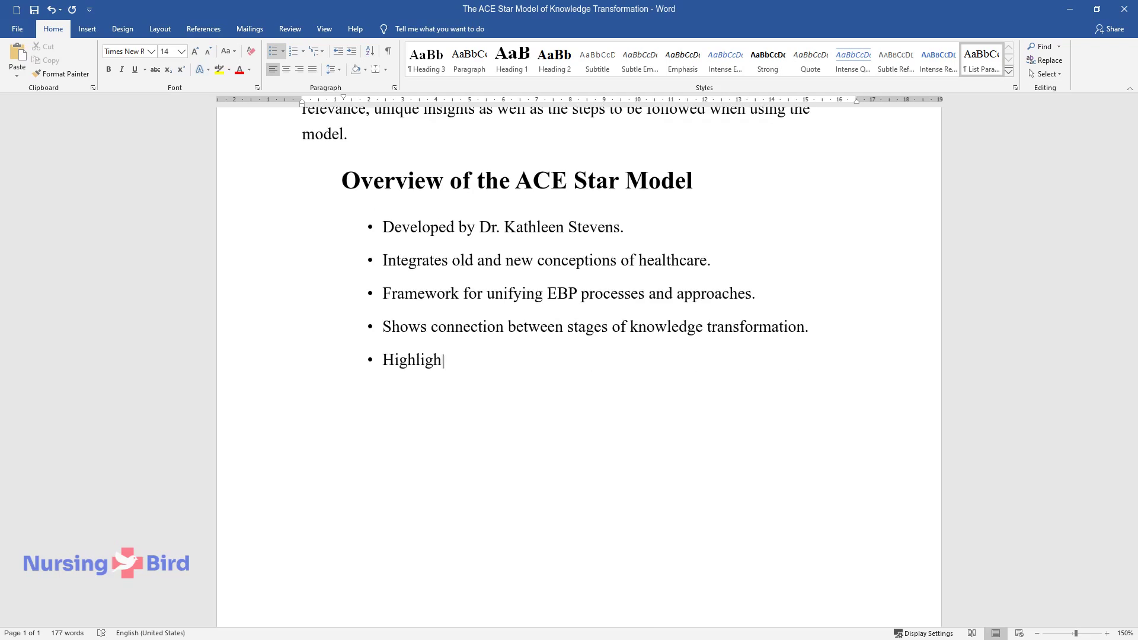
pyautogui.write('ts the distinctive aspects of')
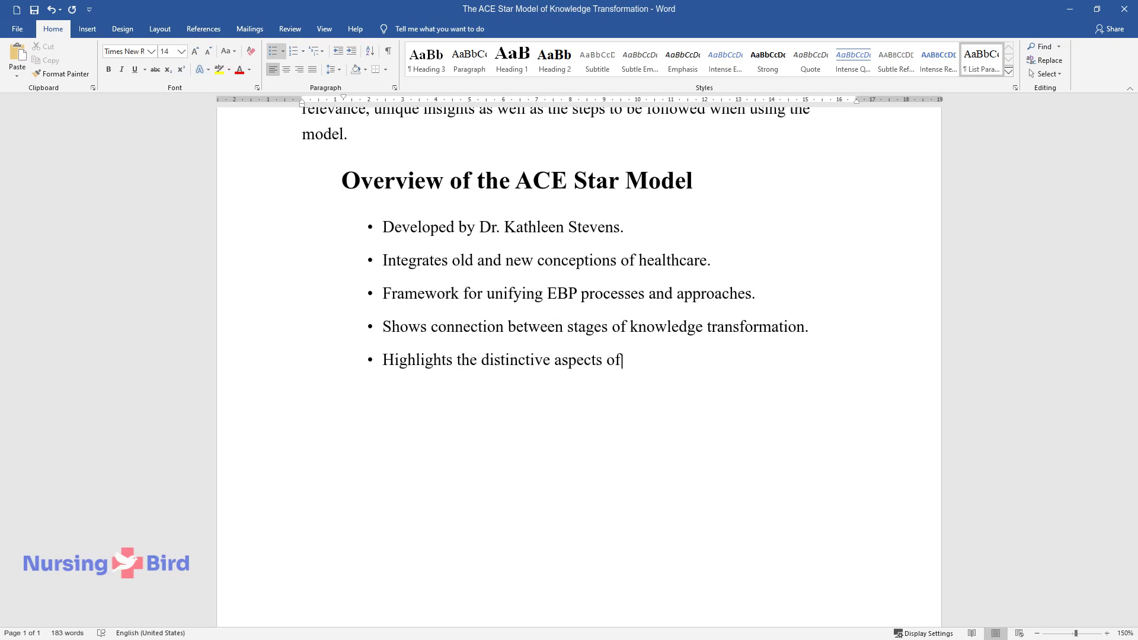
pyautogui.write(' EBP.')
pyautogui.press('Return')
pyautogui.press('Return')
pyautogui.write('Th')
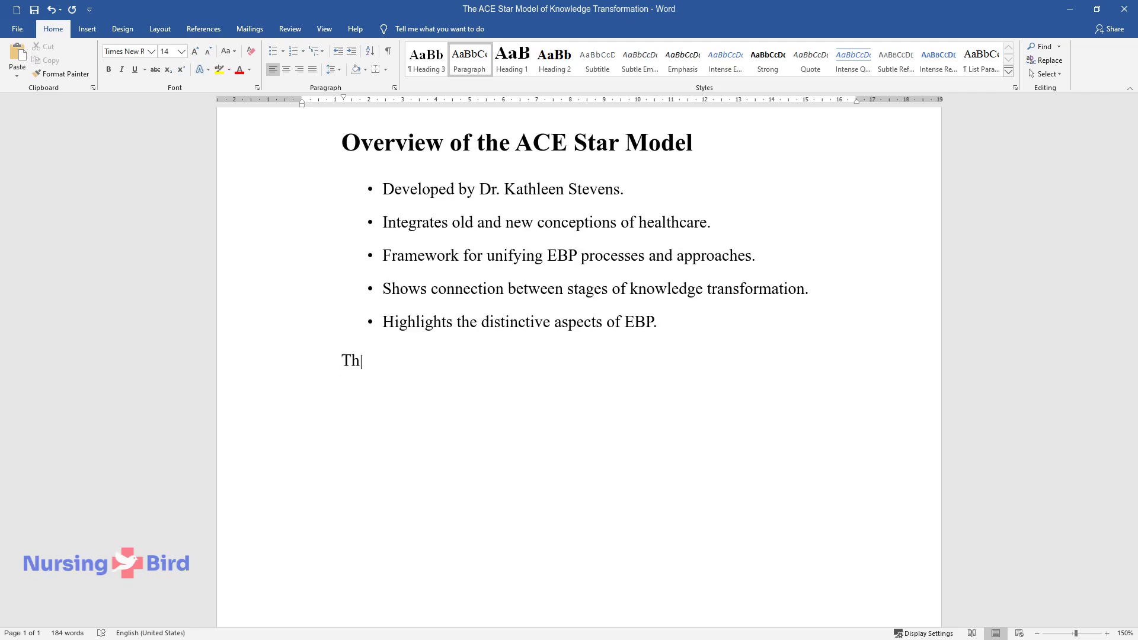
pyautogui.write('e ACE Star Model was developed by D')
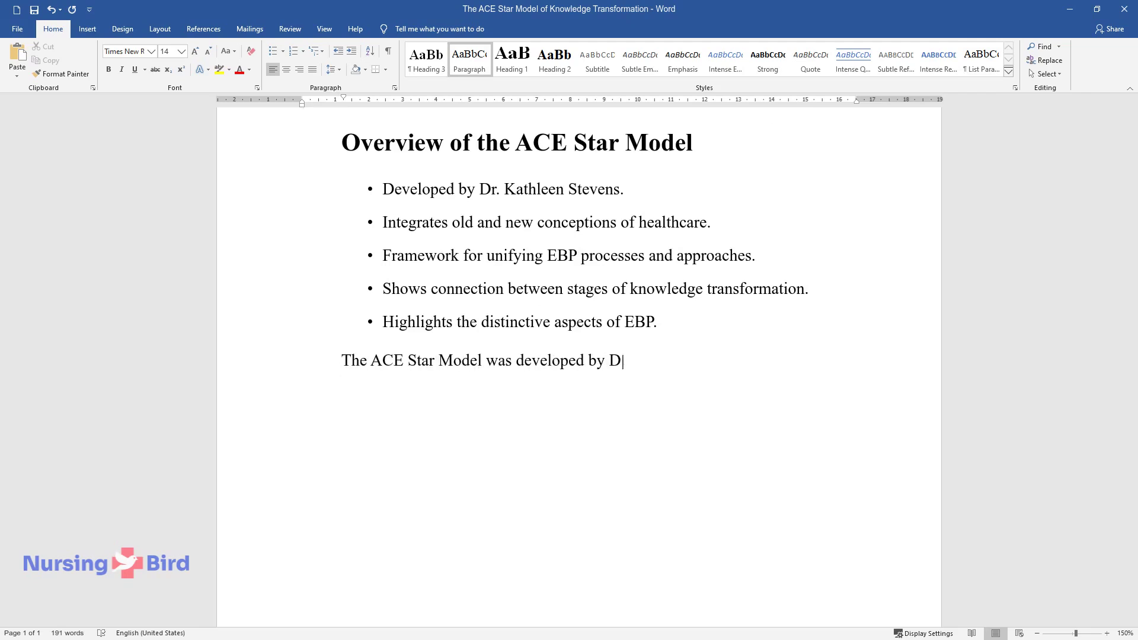
pyautogui.write('r. Kathleen Stevens with the facil')
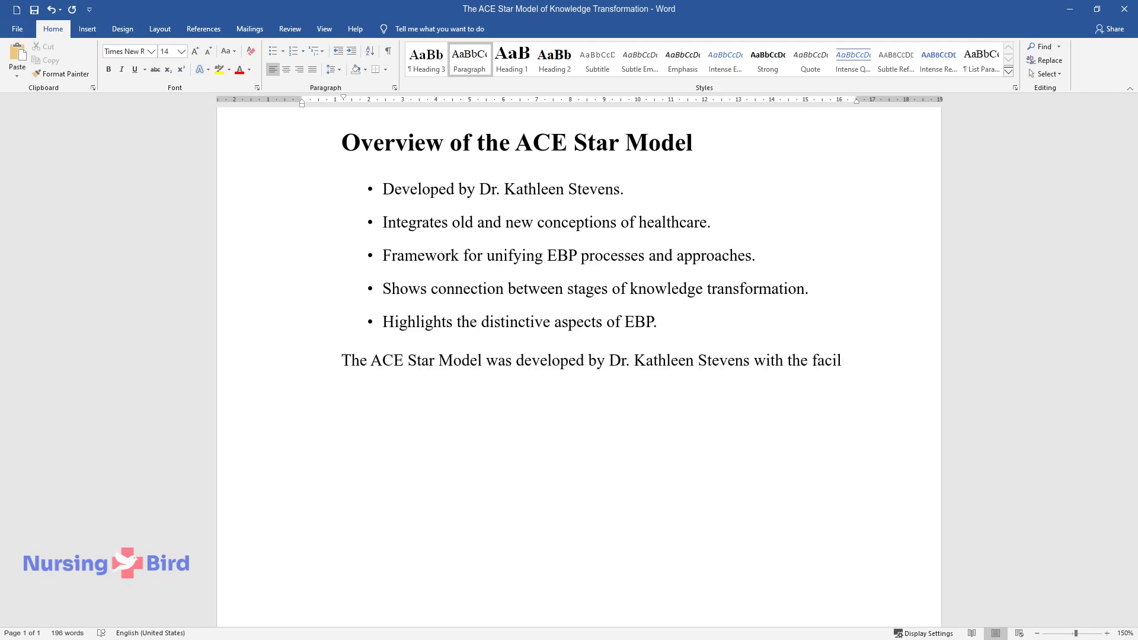
pyautogui.write('itation and assistance of the staff')
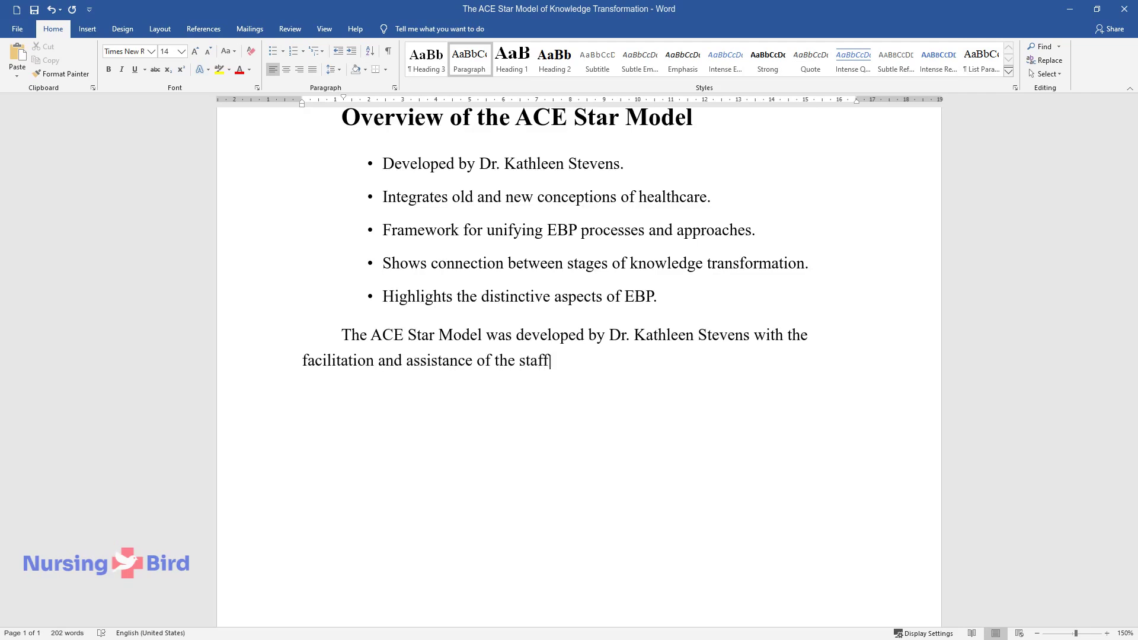
pyautogui.write(' at the University of Texas Health')
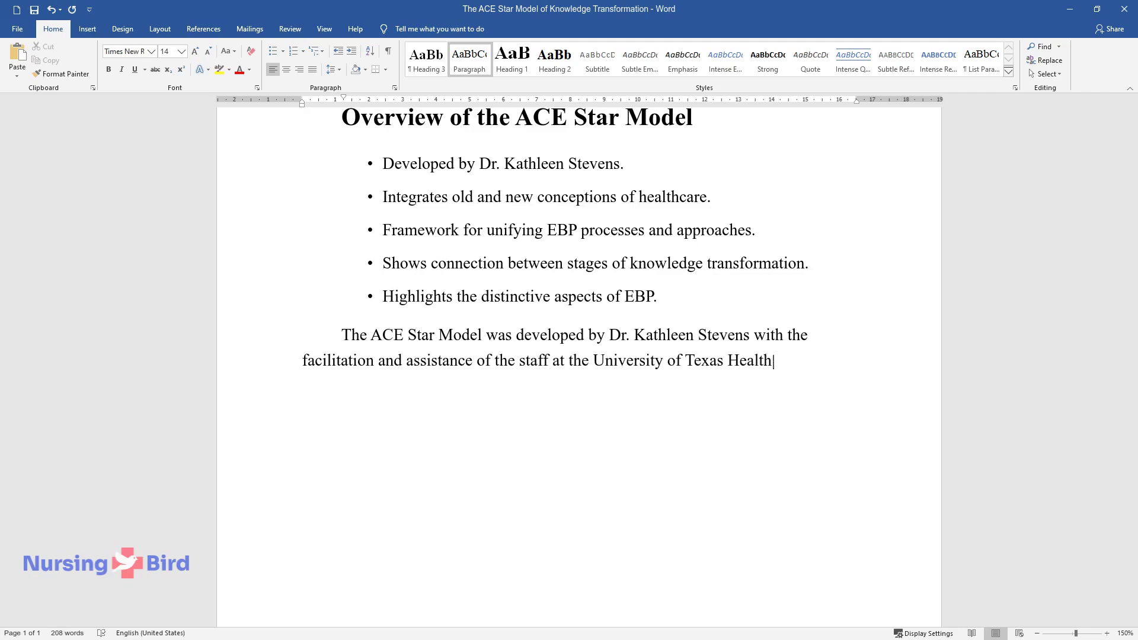
pyautogui.write(' Science Center. Stevens’ desire wa')
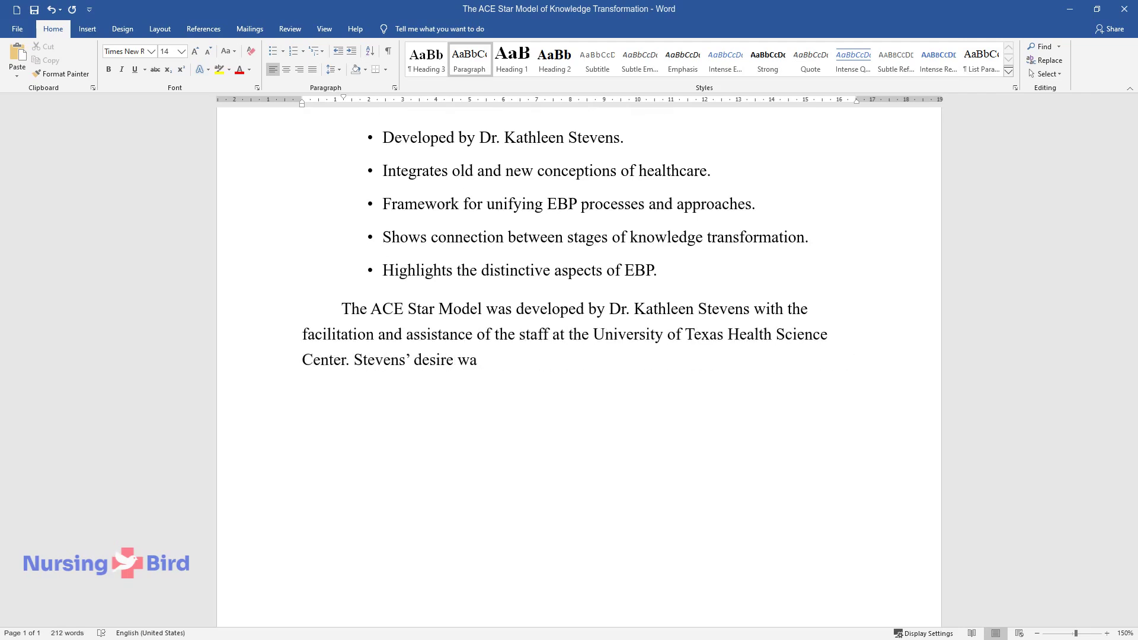
pyautogui.write('s to develop a model that would he')
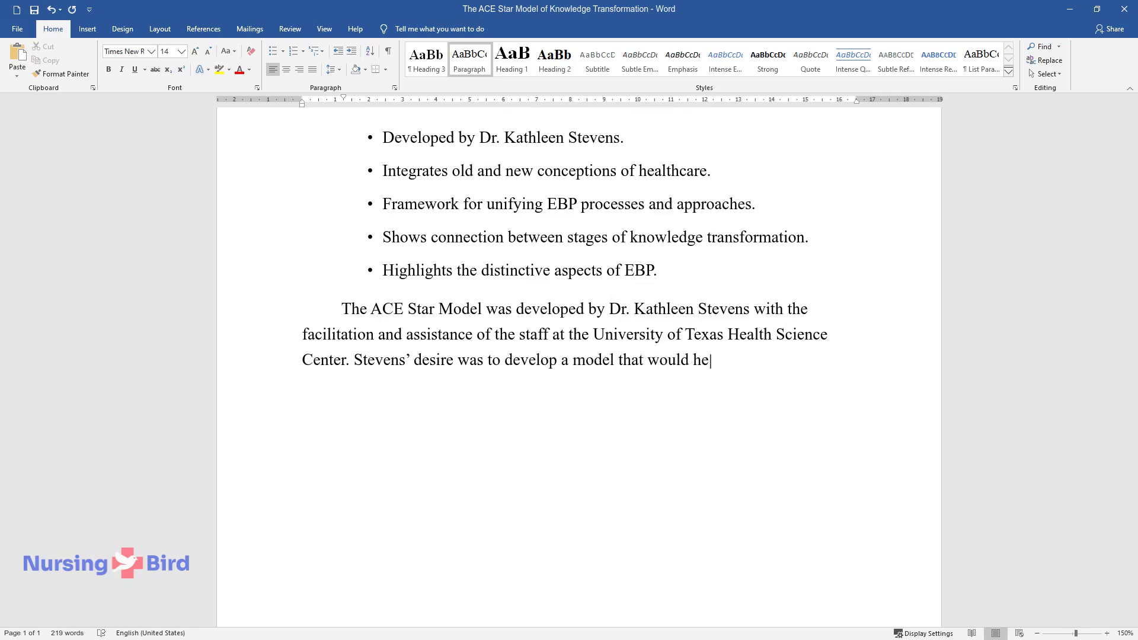
pyautogui.write('lp practitioners to understand the')
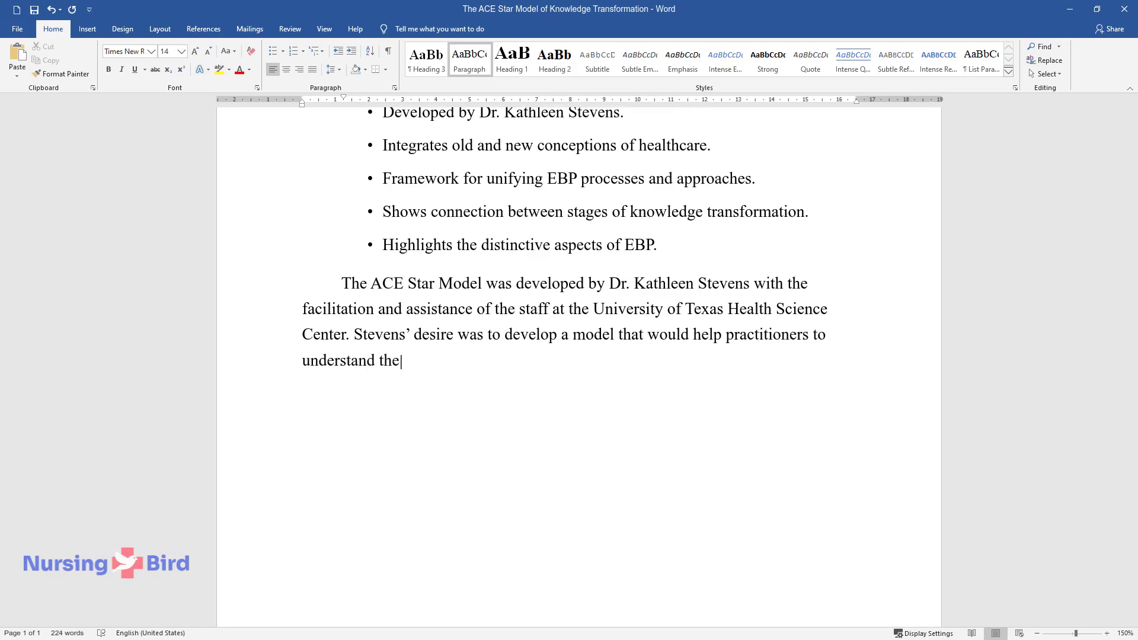
pyautogui.write(' sequences, nature, and features of')
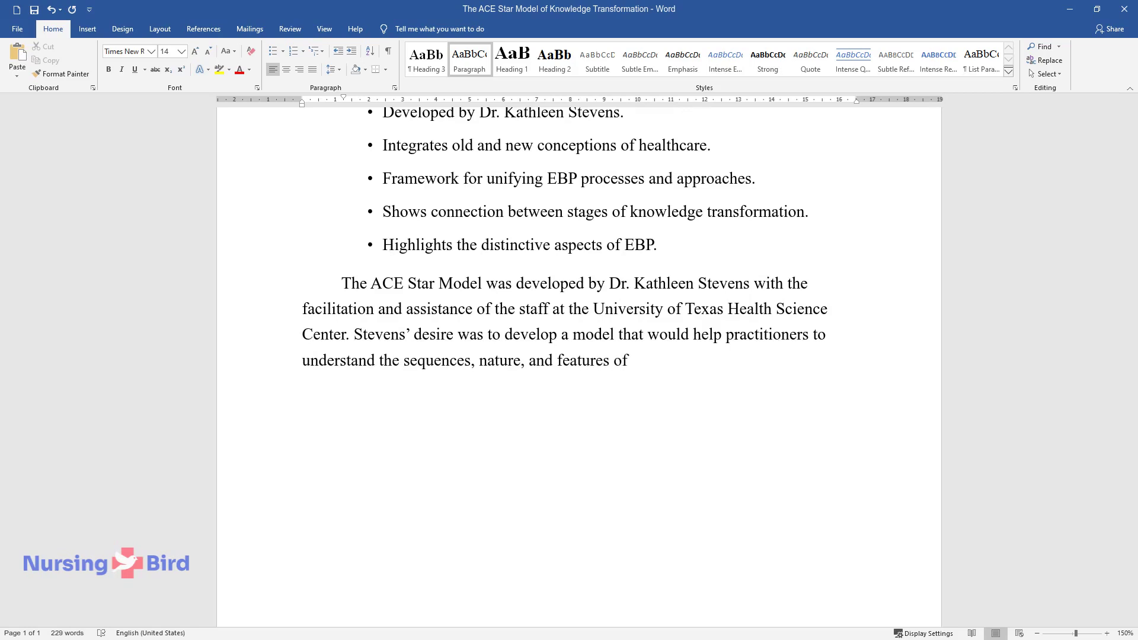
pyautogui.write(' knowledge applied across the different aspects of EBP. The ')
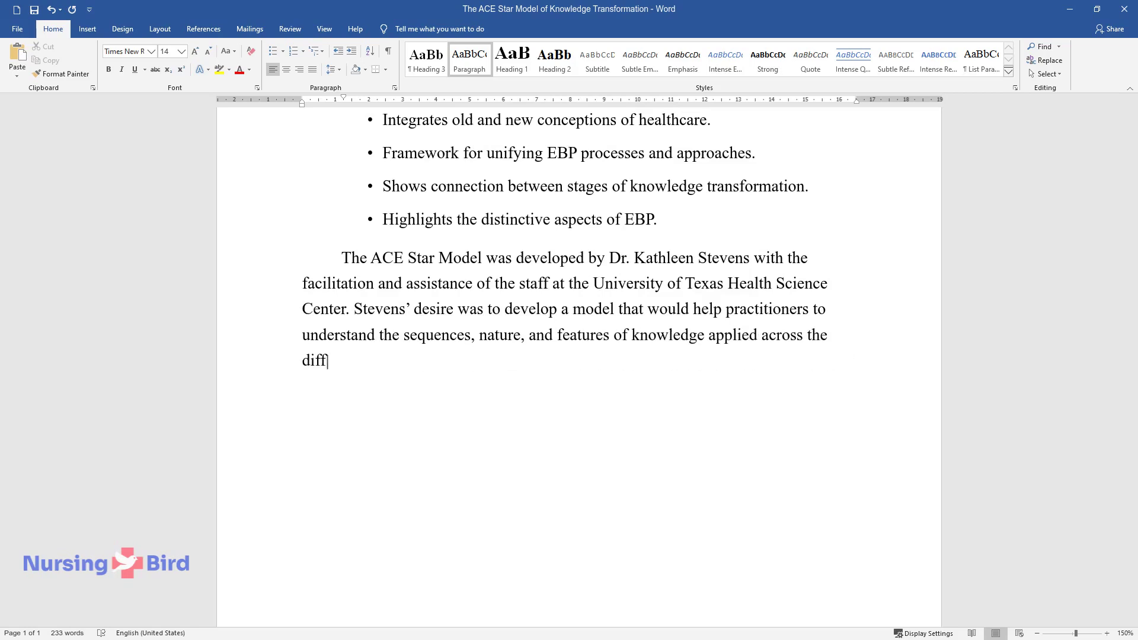
pyautogui.write('model wor')
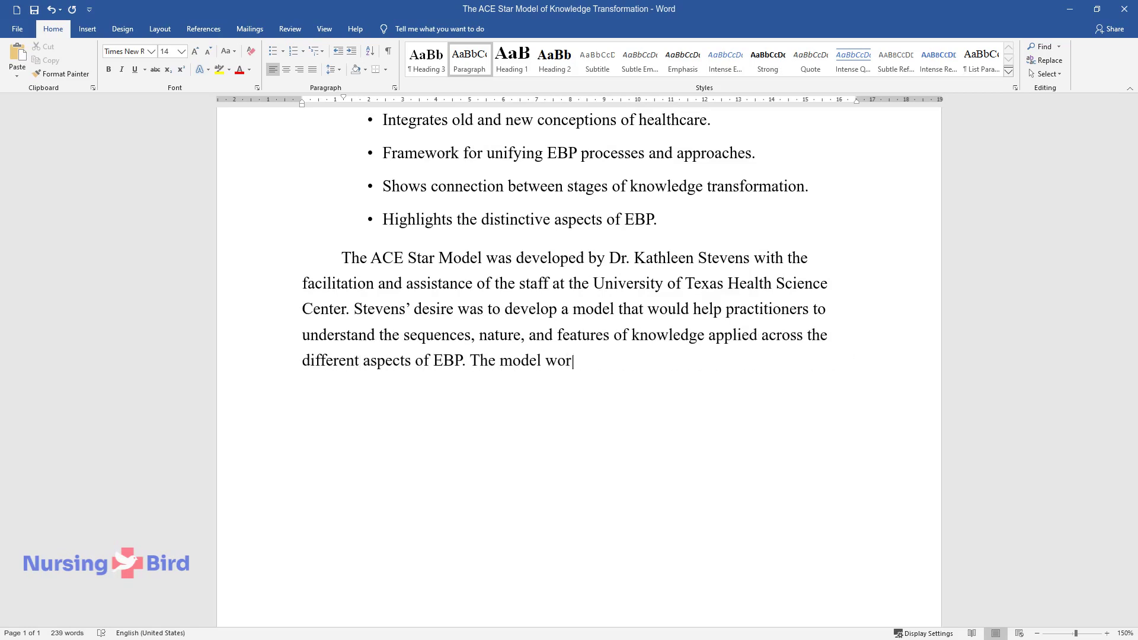
pyautogui.write('ks by integrating both the old as')
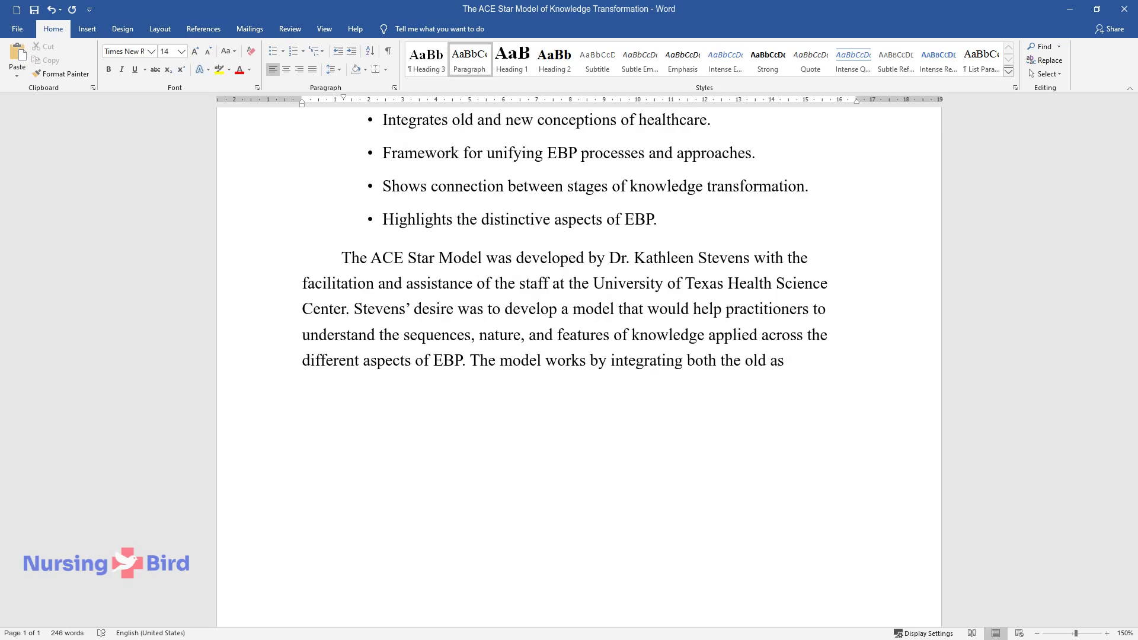
pyautogui.write(' well as the latest developm')
pyautogui.write('ents in ')
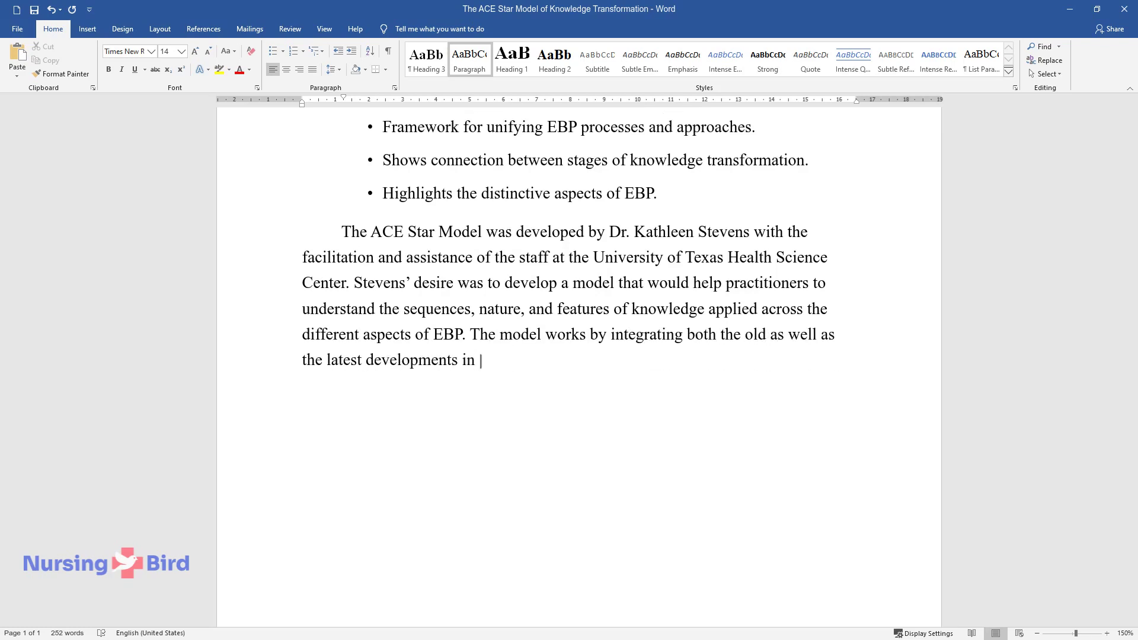
pyautogui.write('the improvement of healthcare deli')
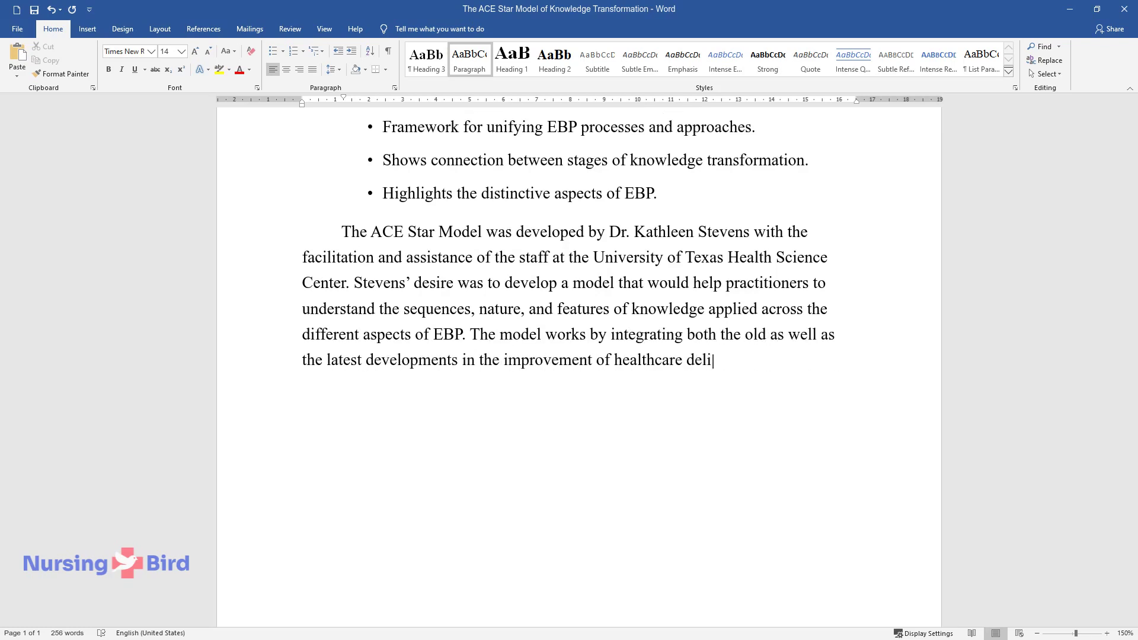
pyautogui.write('very. It provides an inclusive organization')
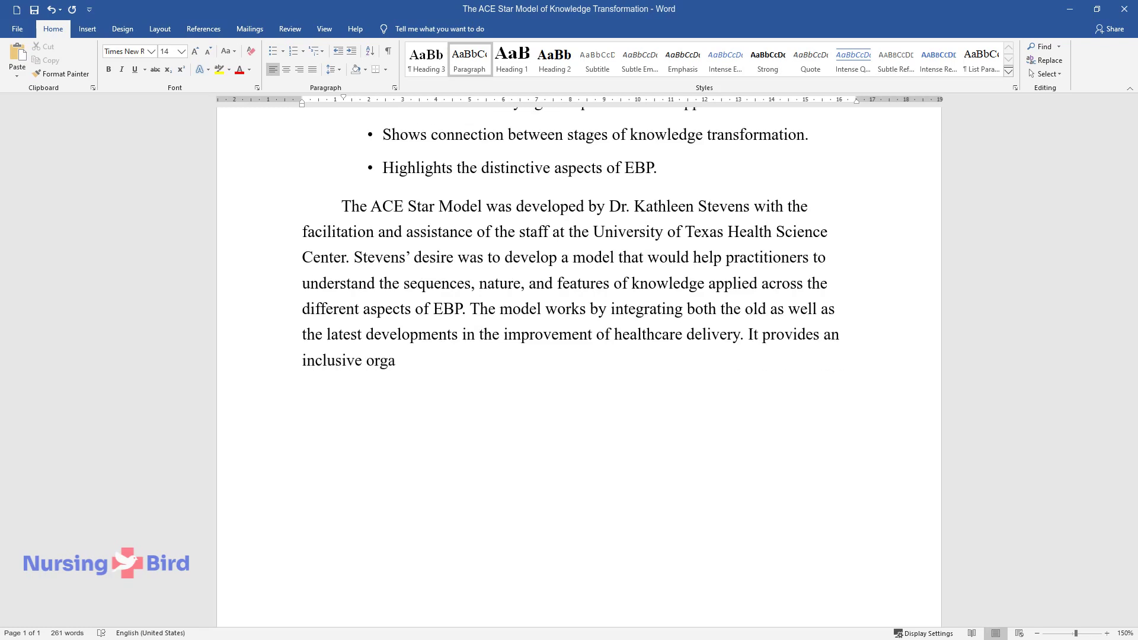
pyautogui.write(' of the various EBP proces')
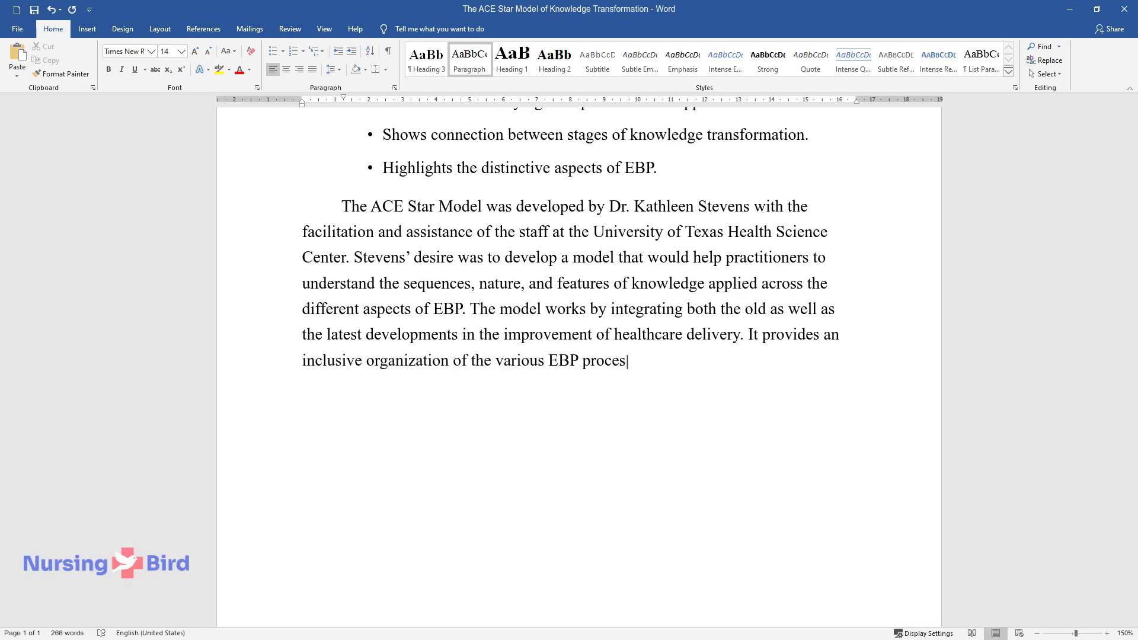
pyautogui.write('ses and tactics through which medical evide')
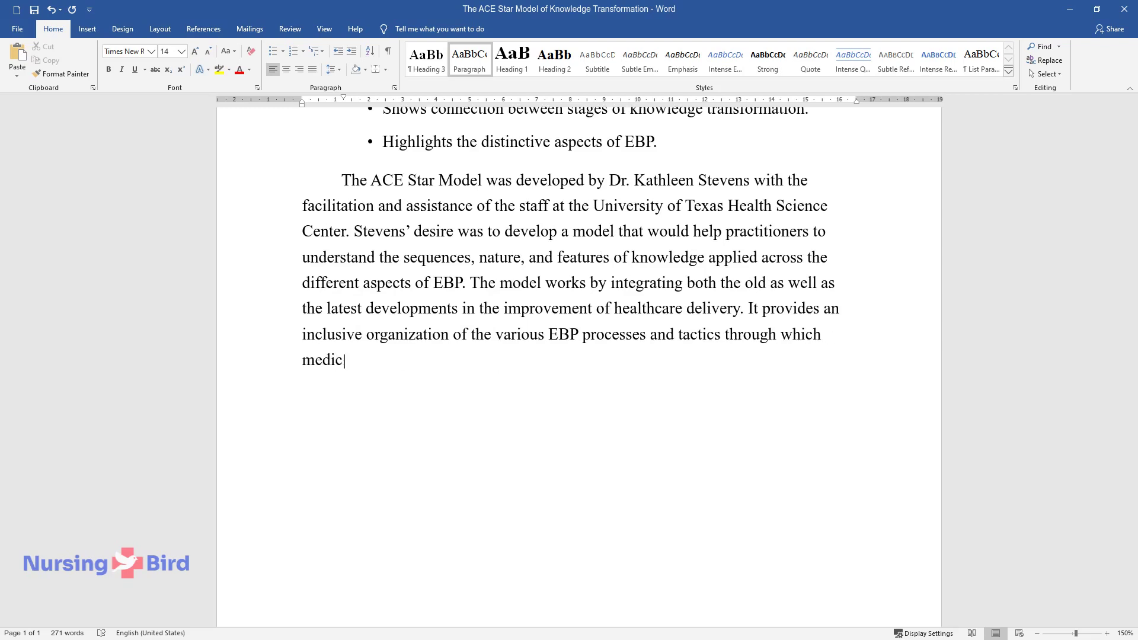
pyautogui.write('nce is used to enable firs')
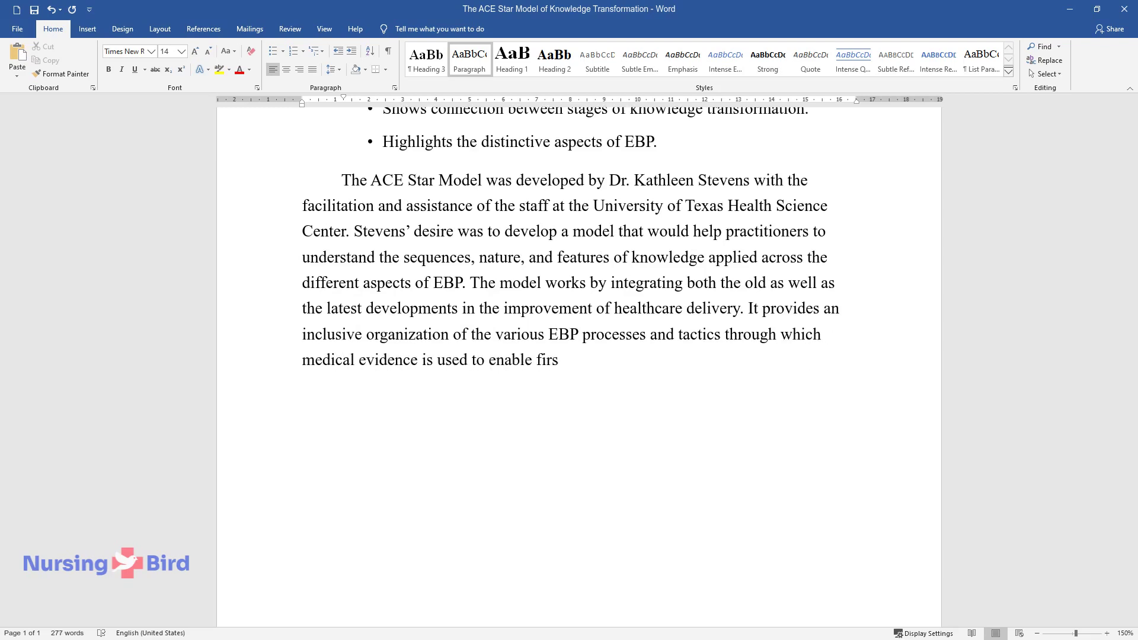
pyautogui.write('t-grade clinical decision-making. I')
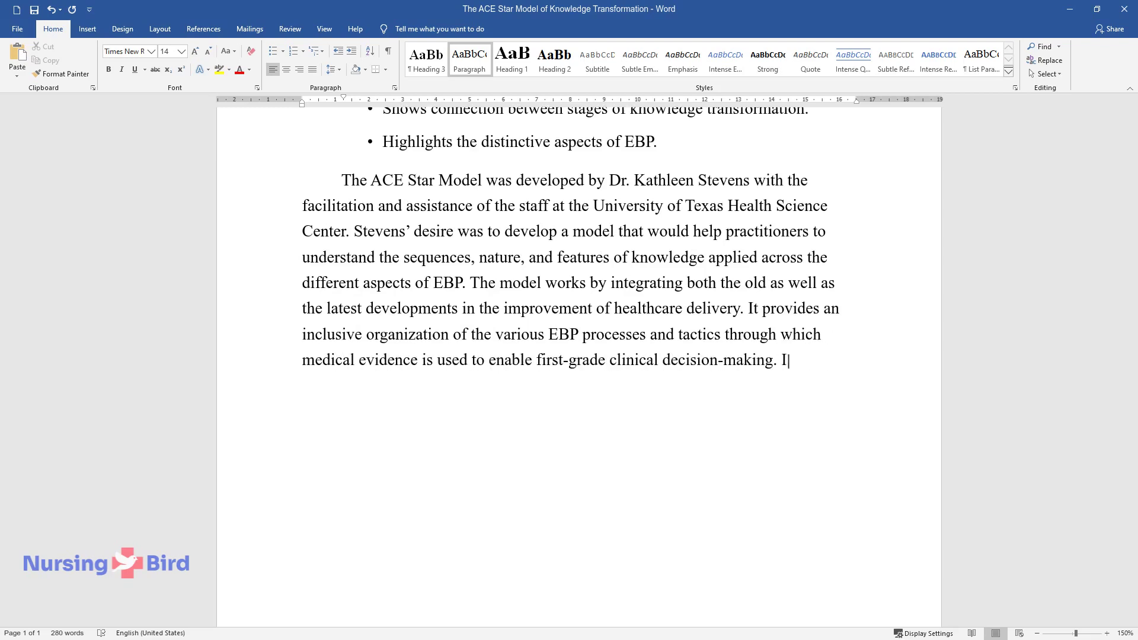
pyautogui.write('t involves accustomed practices an')
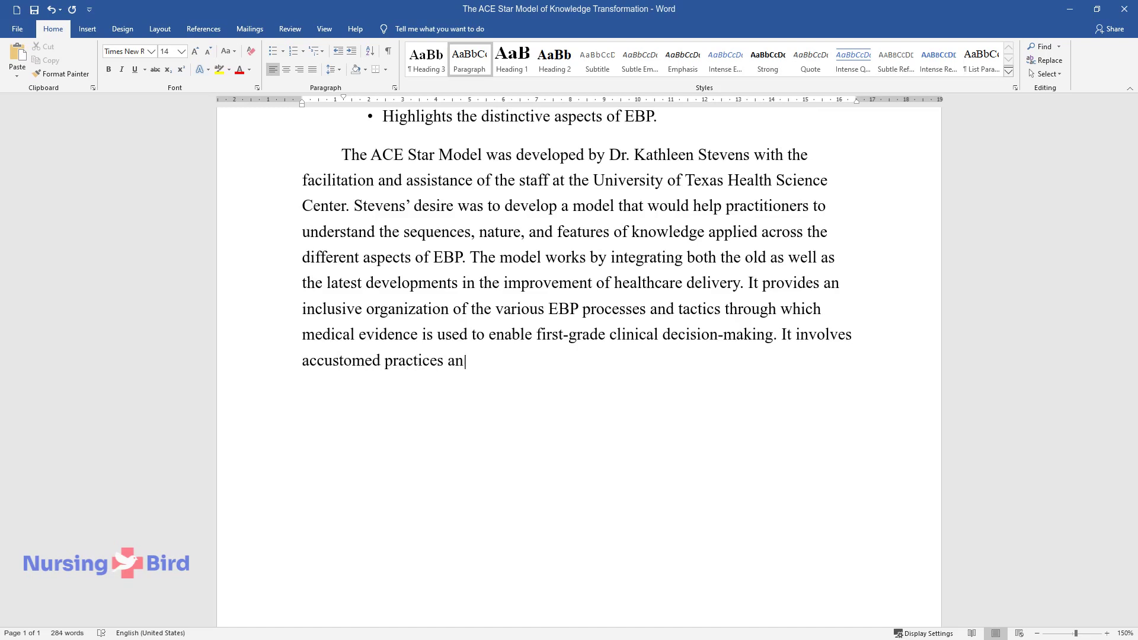
pyautogui.write('d also lays emphasis on the unique')
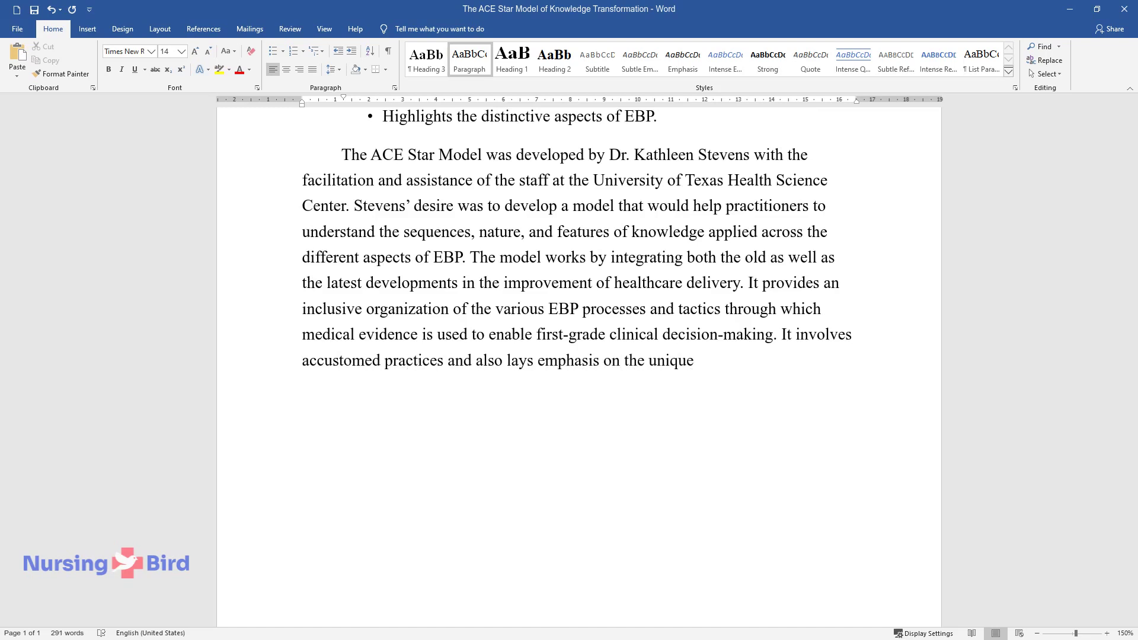
pyautogui.write(' aspects of EBP.')
# - Add the 'Relevance the ACE Star model' heading with bullets on simplifying knowledge and integrating EBP perspectives
pyautogui.press('Return')
pyautogui.write('R')
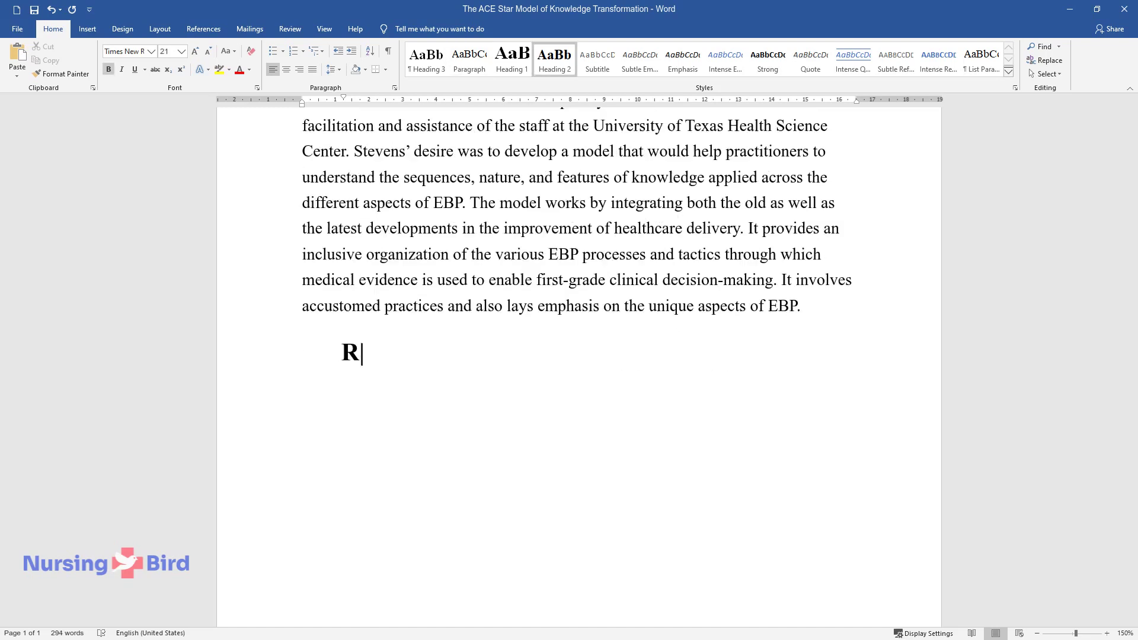
pyautogui.write('elevance the ACE Star model')
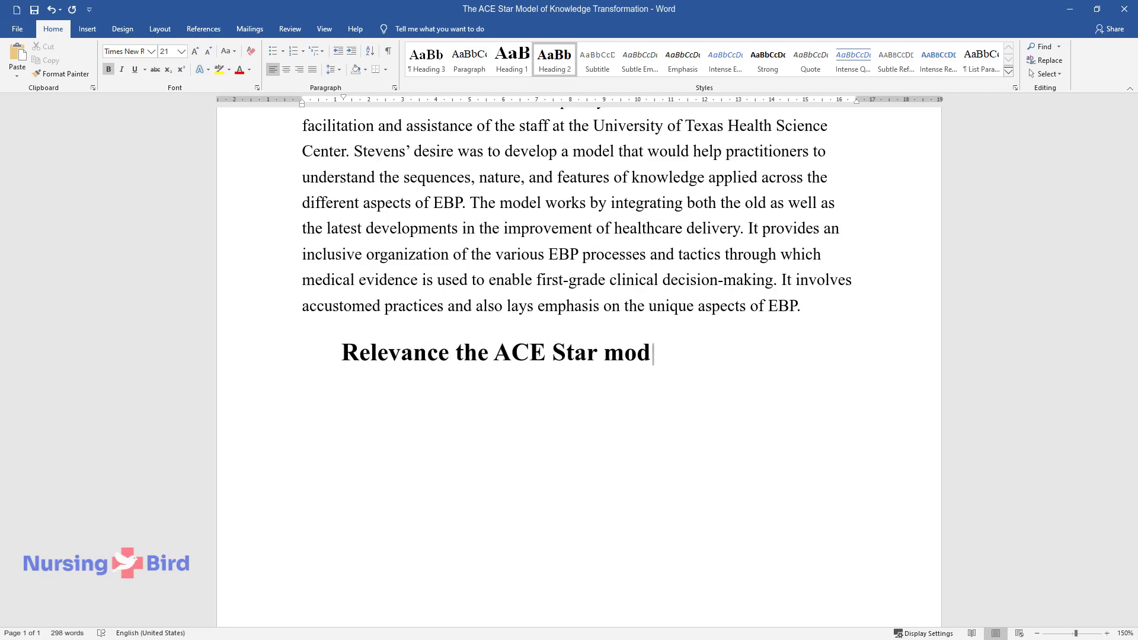
pyautogui.press('Return')
pyautogui.write('Simplifies')
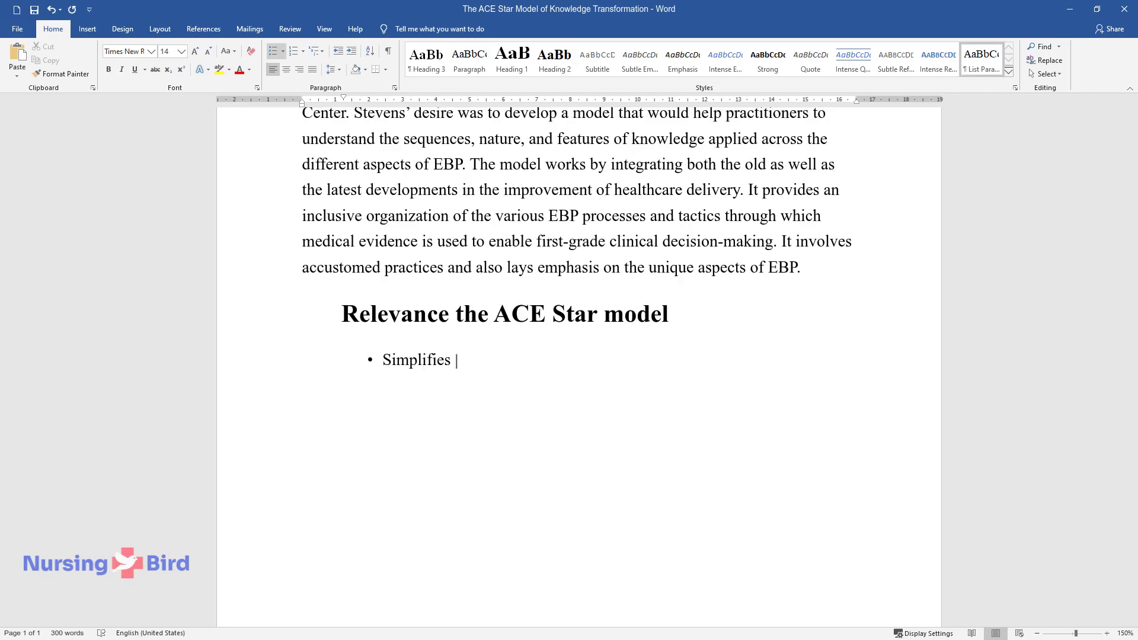
pyautogui.write(' volumes of scientific knowled')
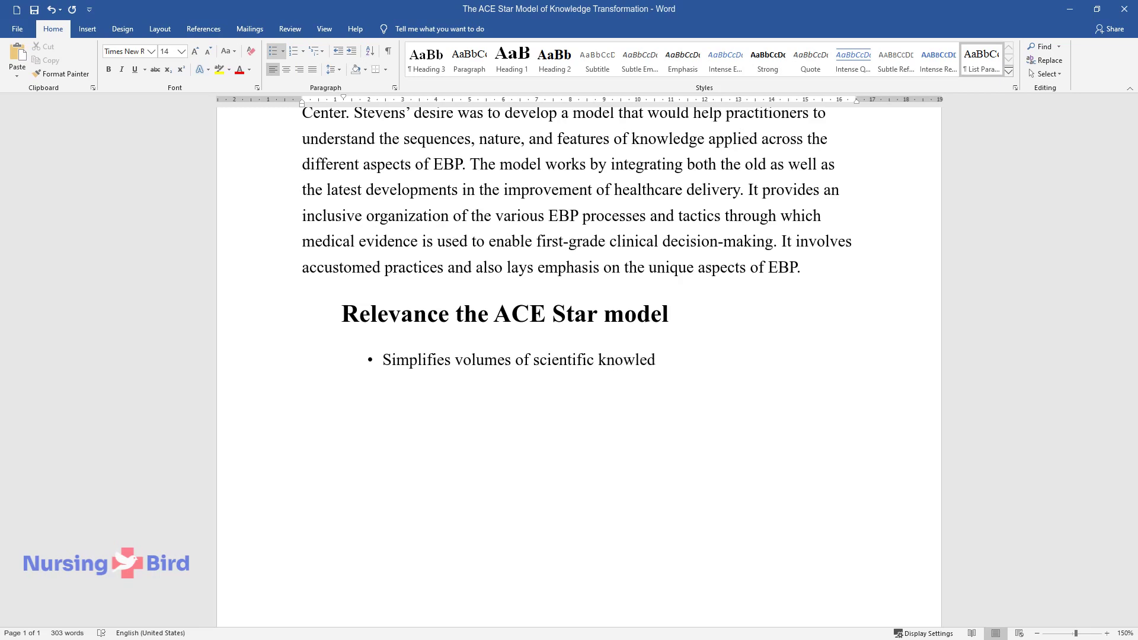
pyautogui.write('ge.')
pyautogui.press('Return')
pyautogui.write('Integrated ')
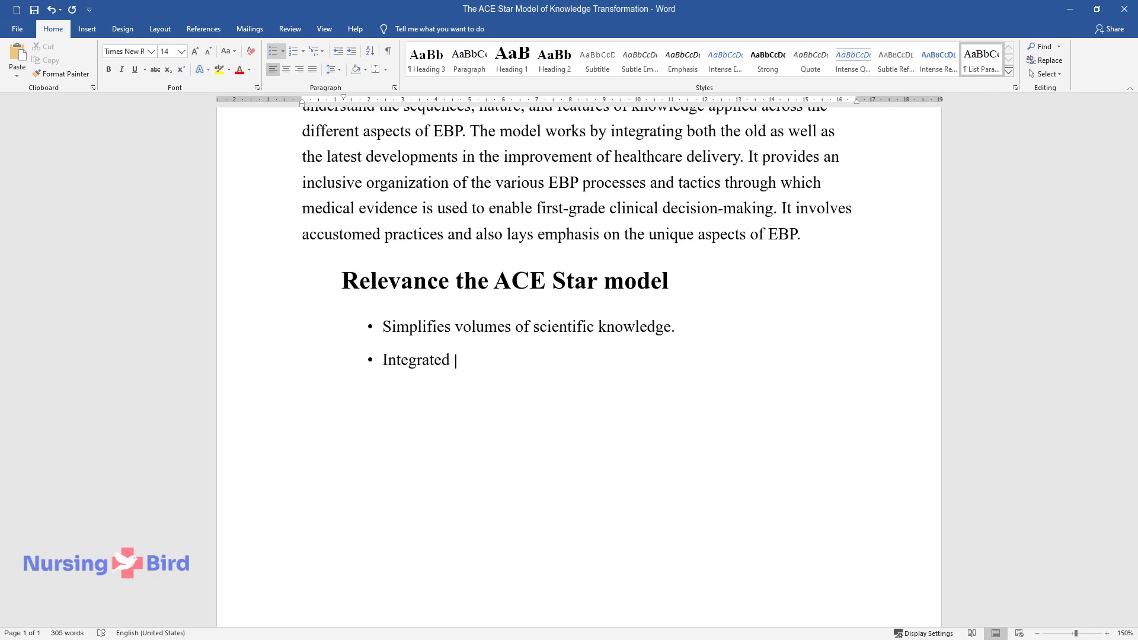
pyautogui.write('the different perspectives of ')
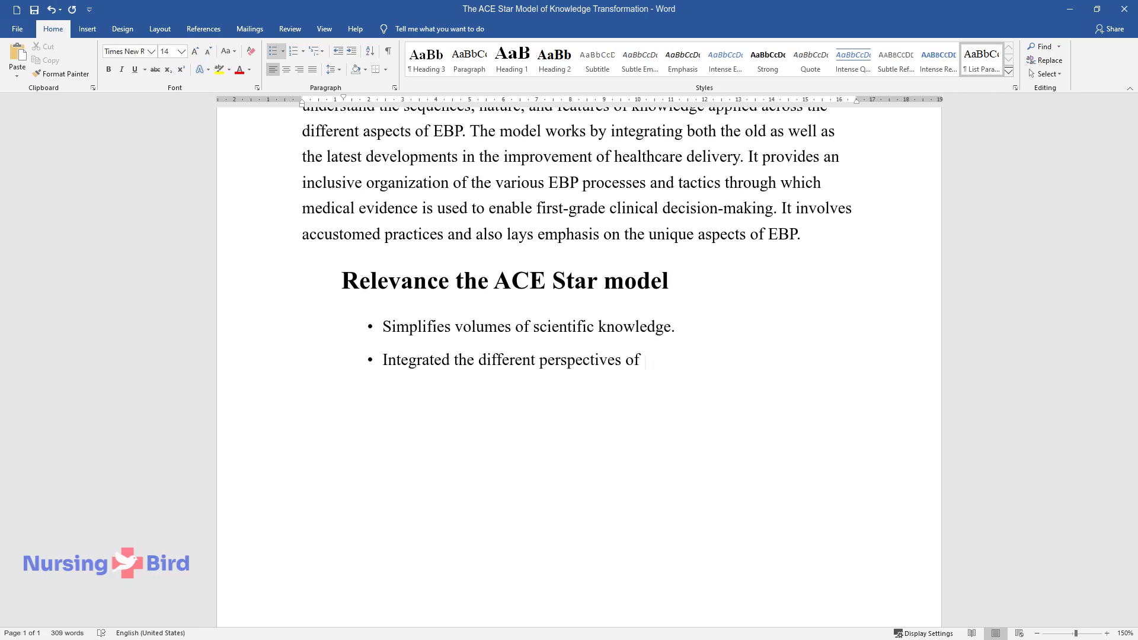
pyautogui.write('EBP.')
# - Add bullets on coordinating EBP implementation, streamlining nursing, and constant updating of EBP systems
pyautogui.press('Return')
pyautogui.write('Coordinate')
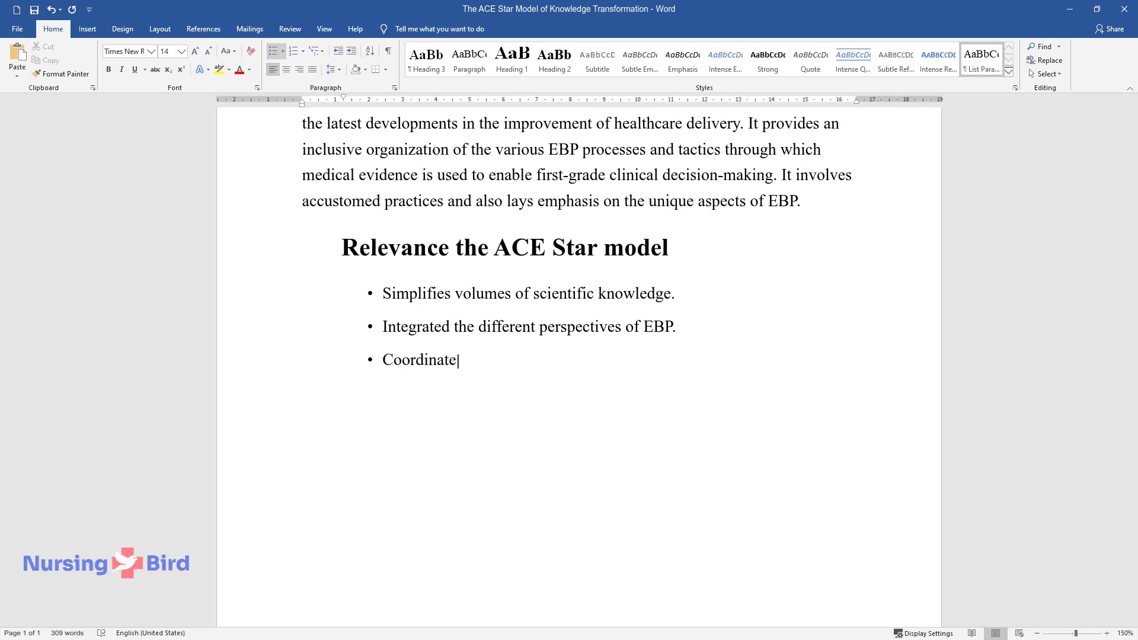
pyautogui.write('s the inspection and implement')
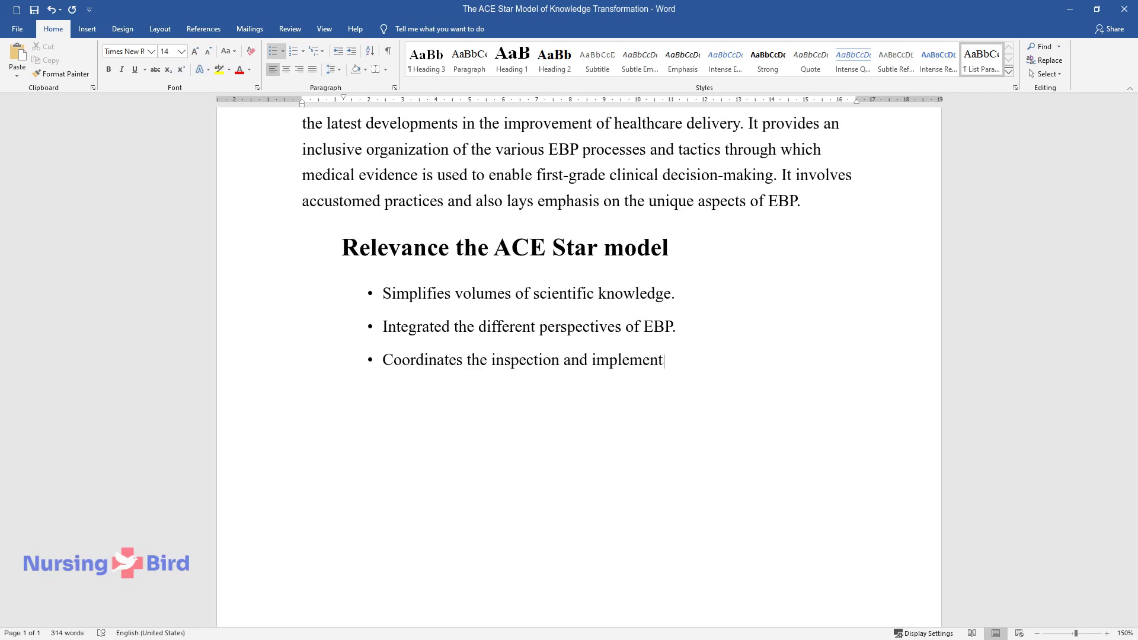
pyautogui.write('ation of EBP.')
pyautogui.press('Return')
pyautogui.write('S')
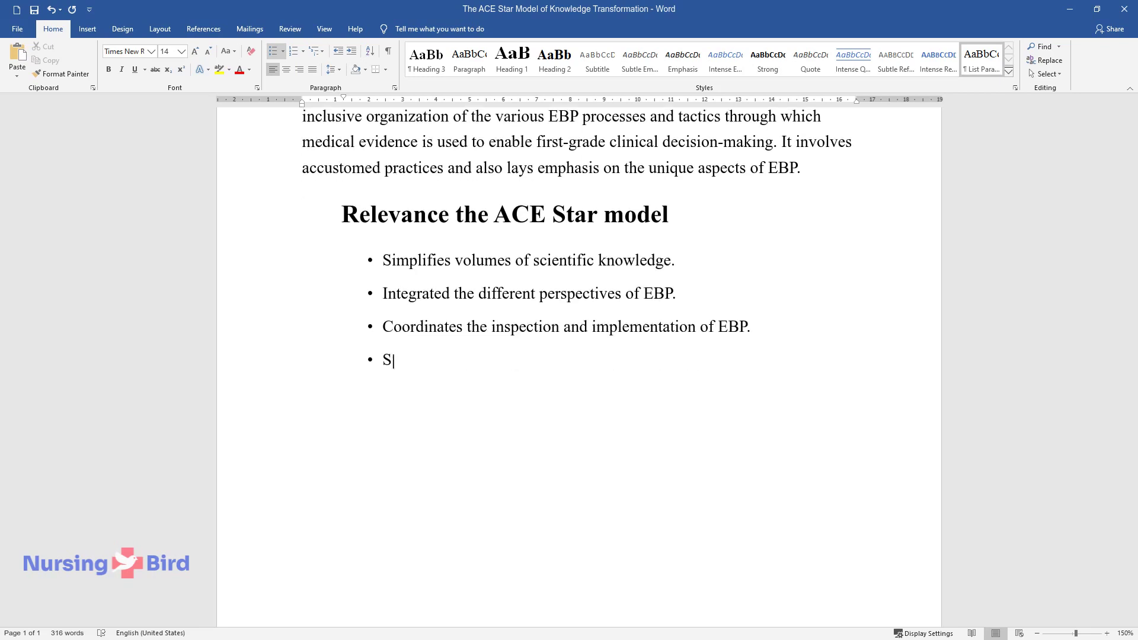
pyautogui.write('treamlines nursing into a p')
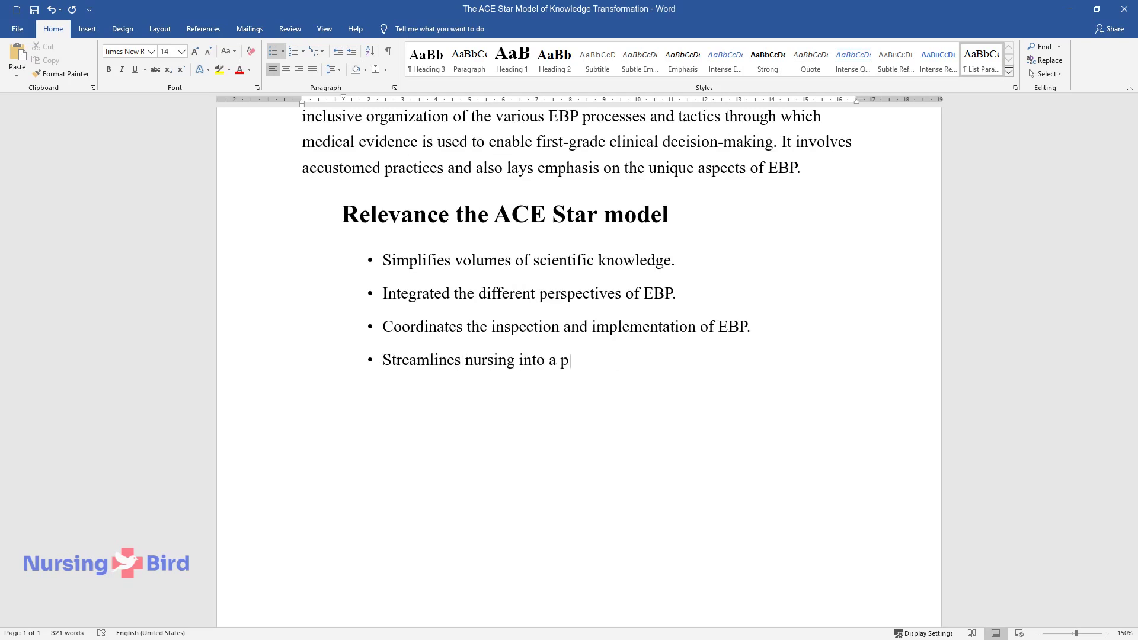
pyautogui.write('roper system of EBP.')
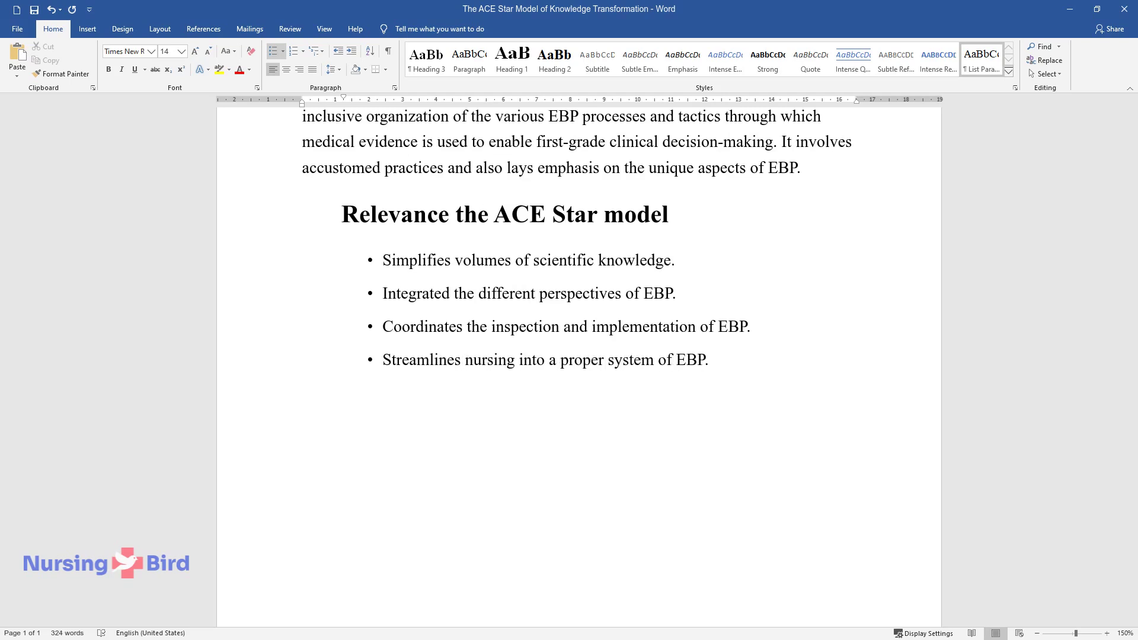
pyautogui.press('Return')
pyautogui.write('Ensures constant upd')
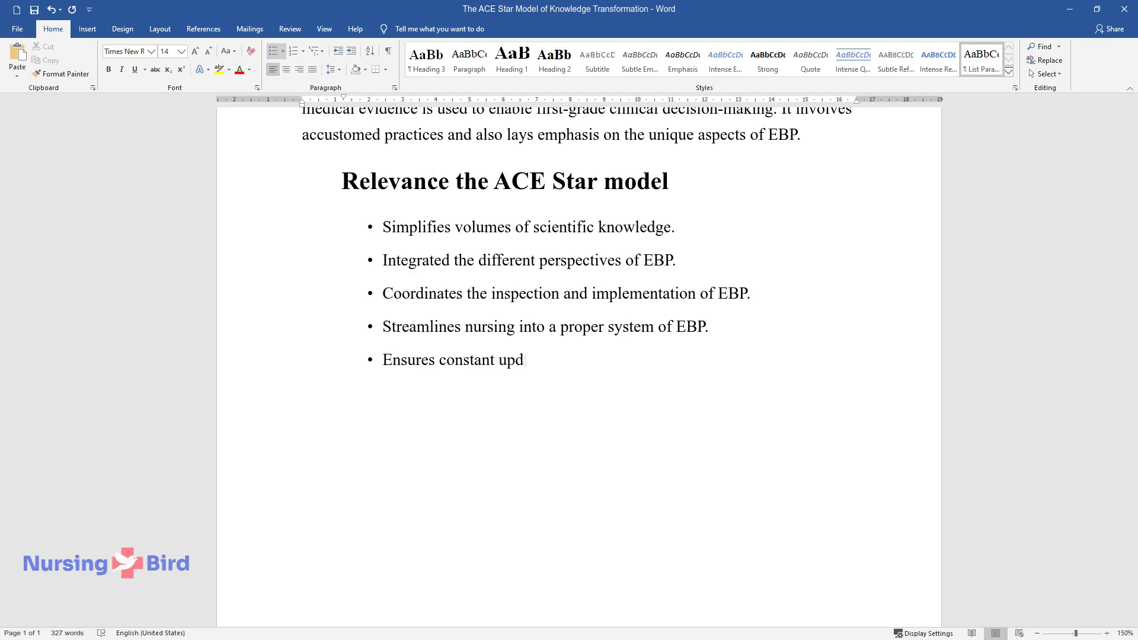
pyautogui.write('ating of EBPsystems.')
pyautogui.press('Return')
pyautogui.press('Return')
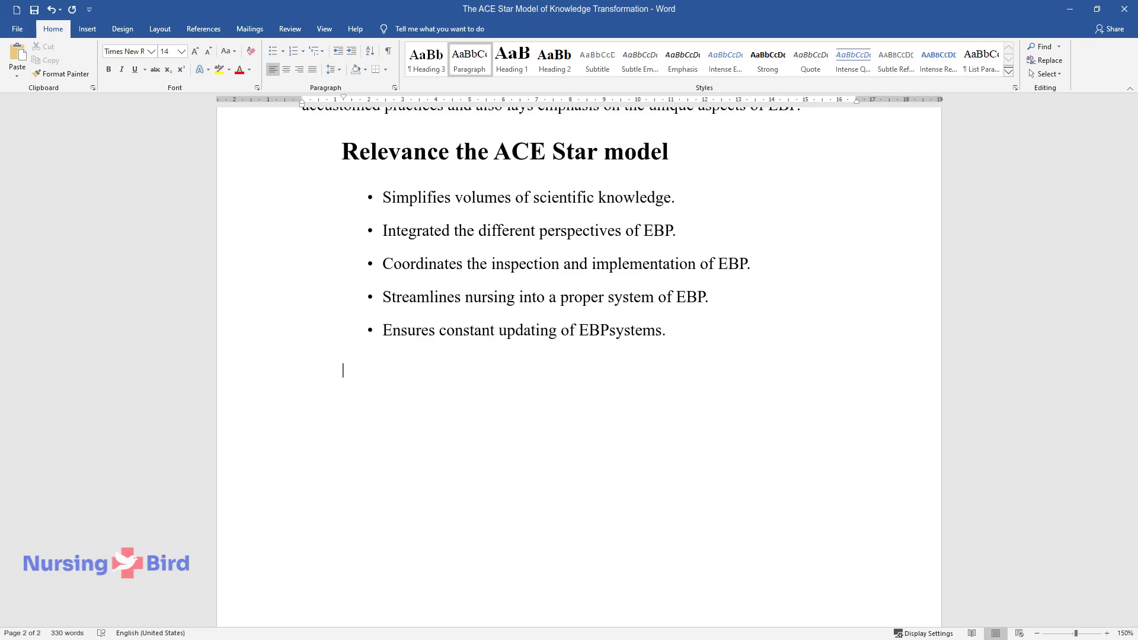
# - Write the Relevance paragraph on simplifying scientific writing, coordinating EBP, and updating it with fresh evidence
pyautogui.write('The ACE Star Model s')
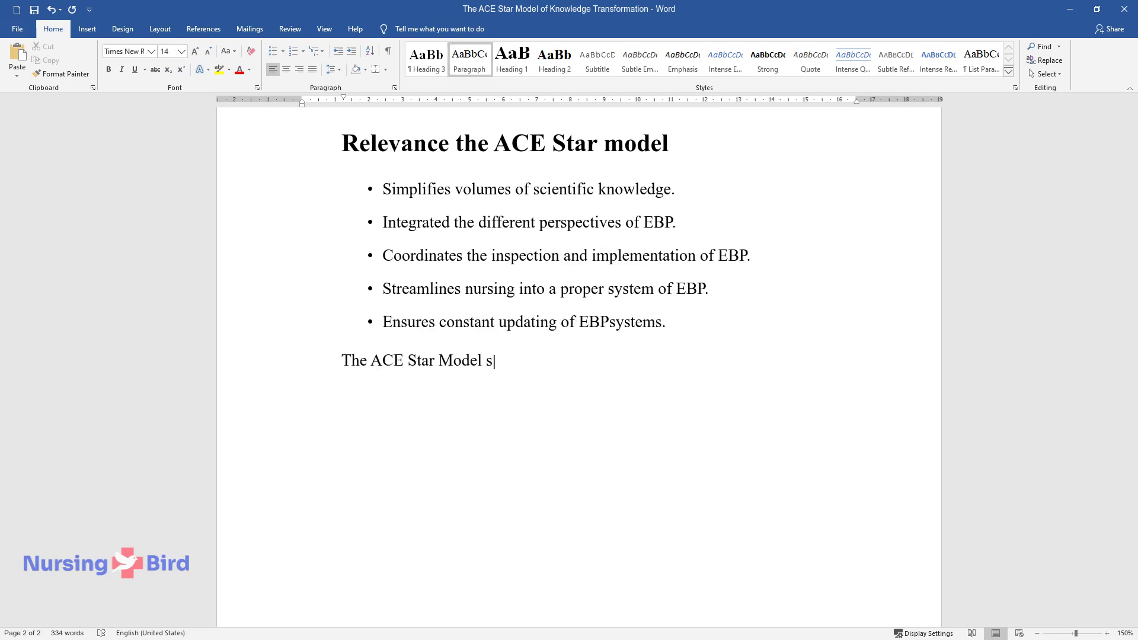
pyautogui.write('implifies a load of scientific wri')
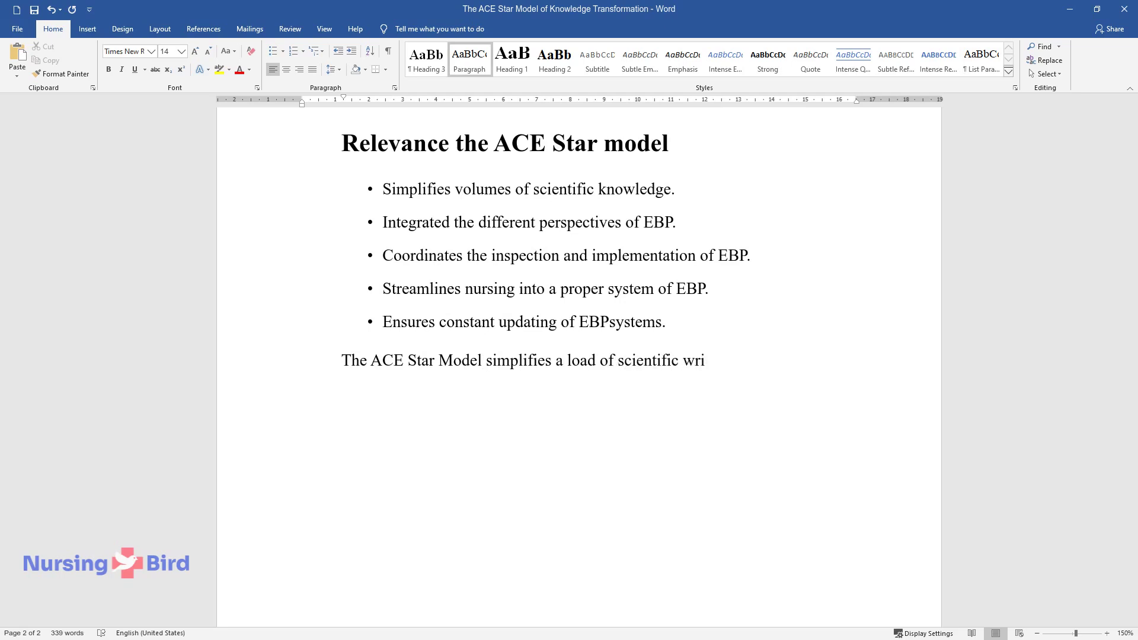
pyautogui.write('ting through the various stages o')
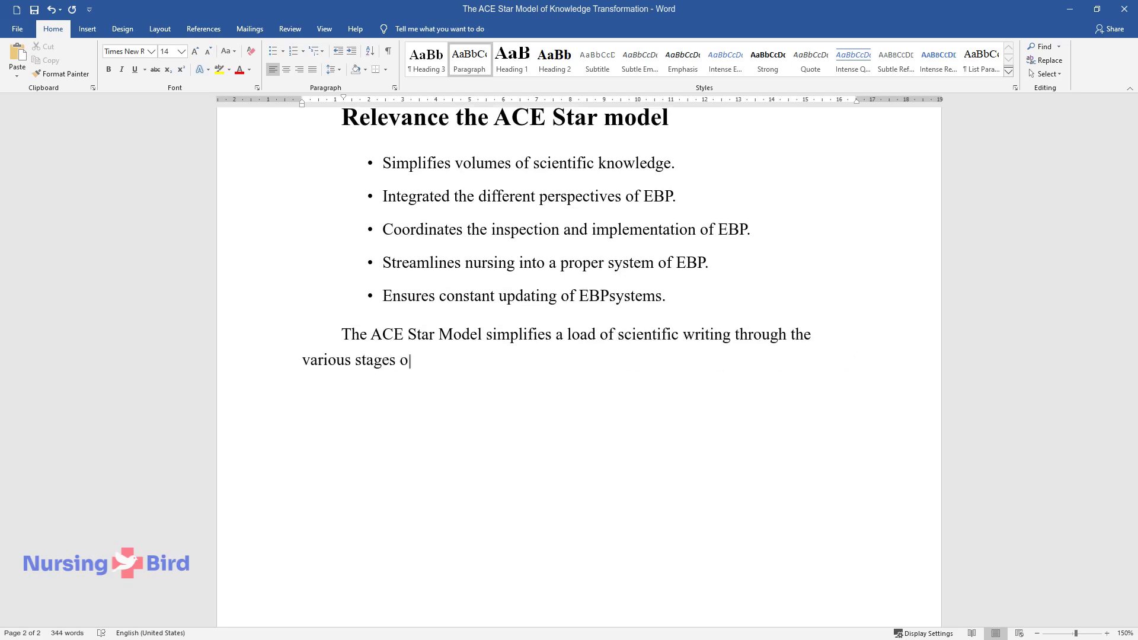
pyautogui.write('f knowledge transformation that ar')
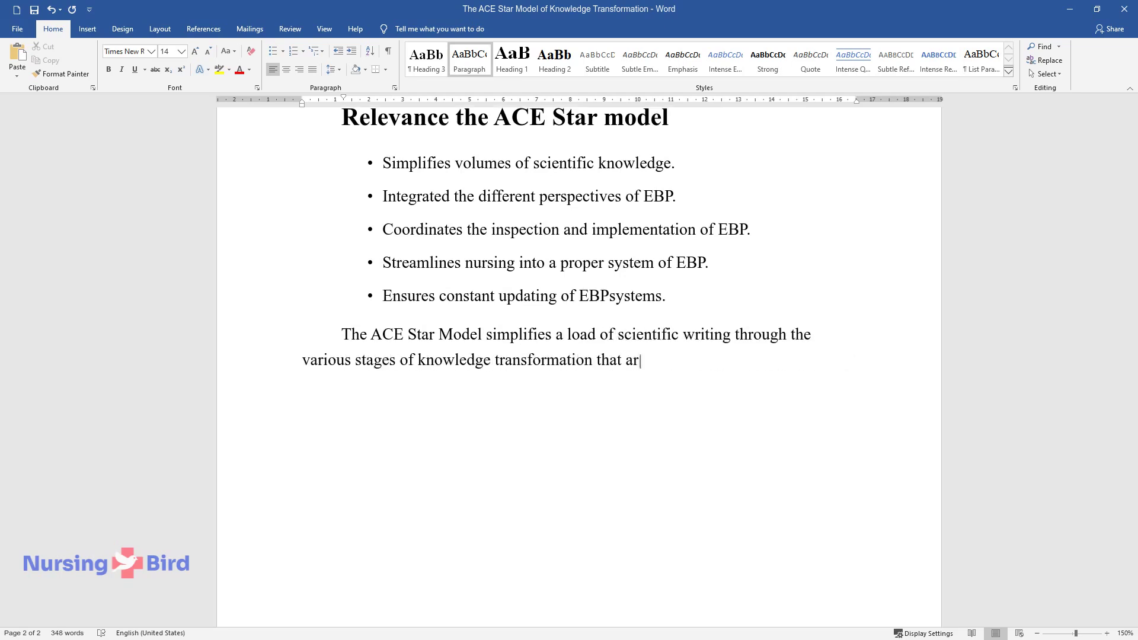
pyautogui.write('e easy to understand and implement. Throu')
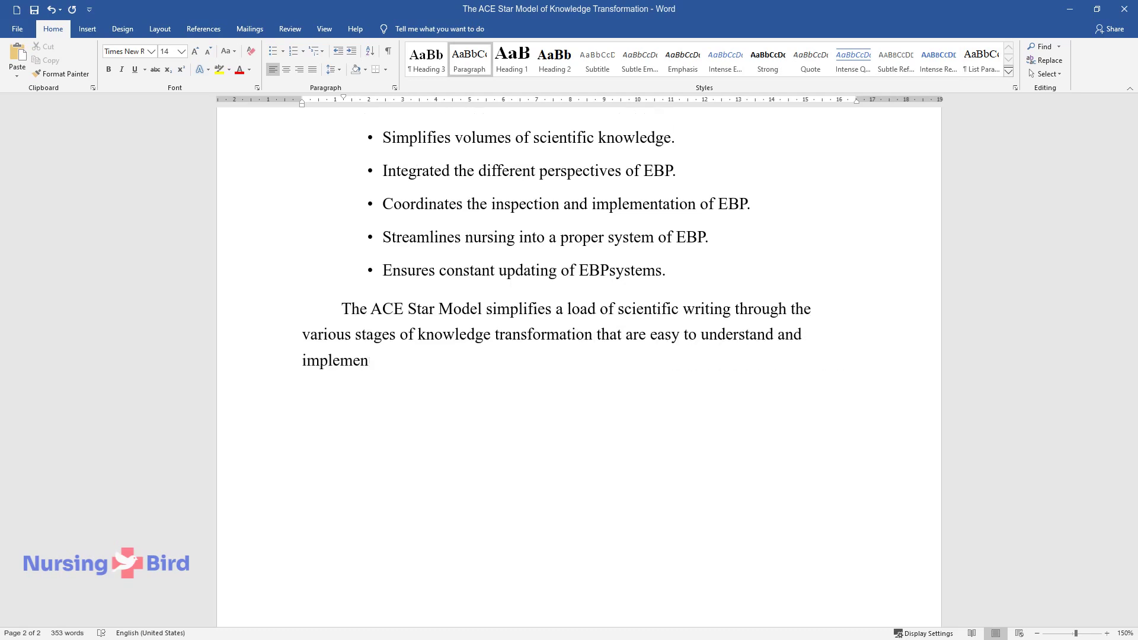
pyautogui.write('gh the ACE Star Model, pr')
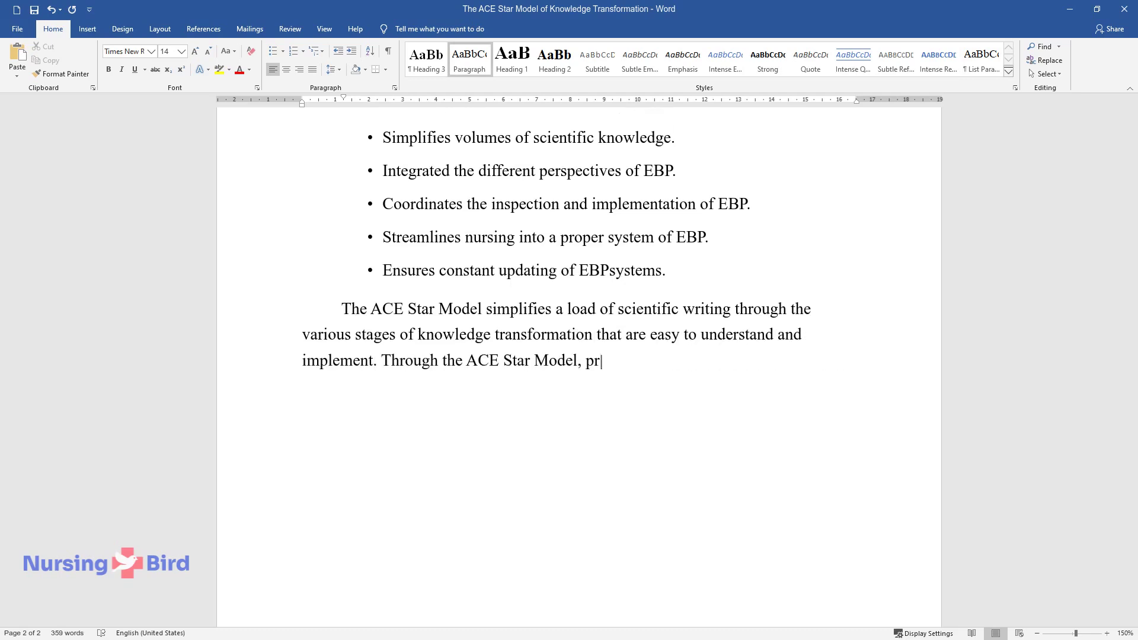
pyautogui.write('evious research studies in clinic')
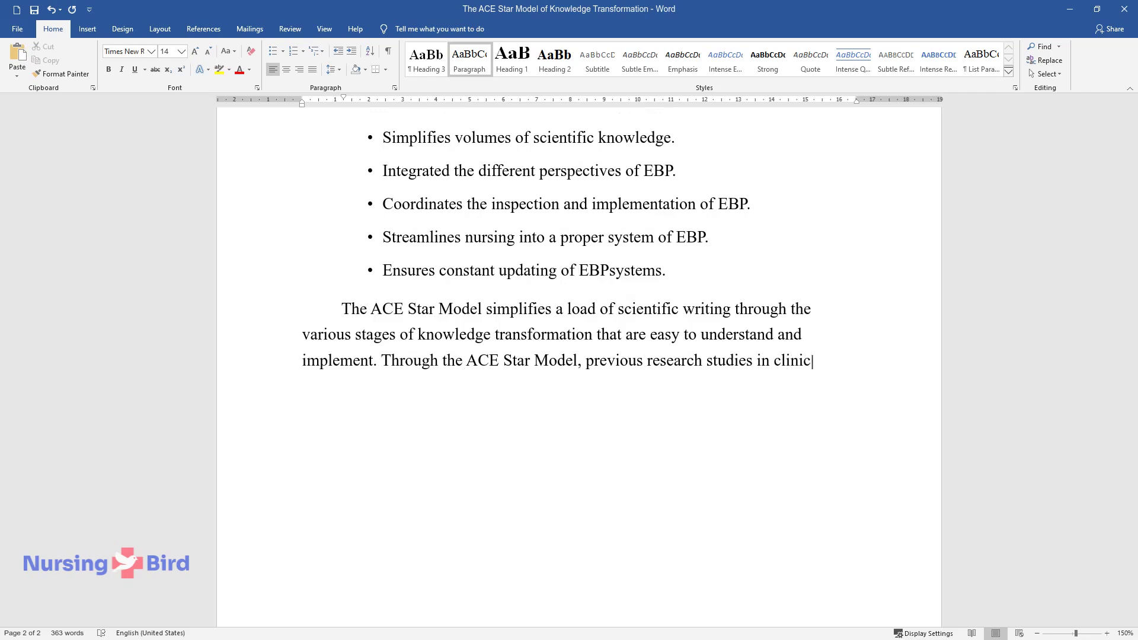
pyautogui.write('al nursing are integrated')
pyautogui.write(' with the')
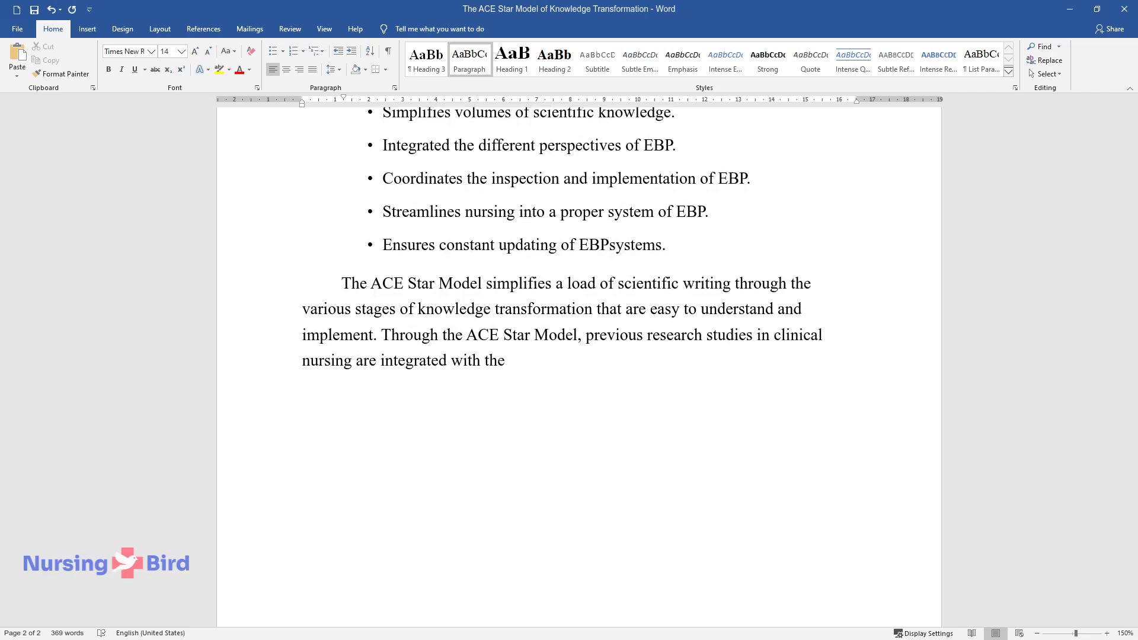
pyautogui.write(' perspective of EBP. Therefore, i')
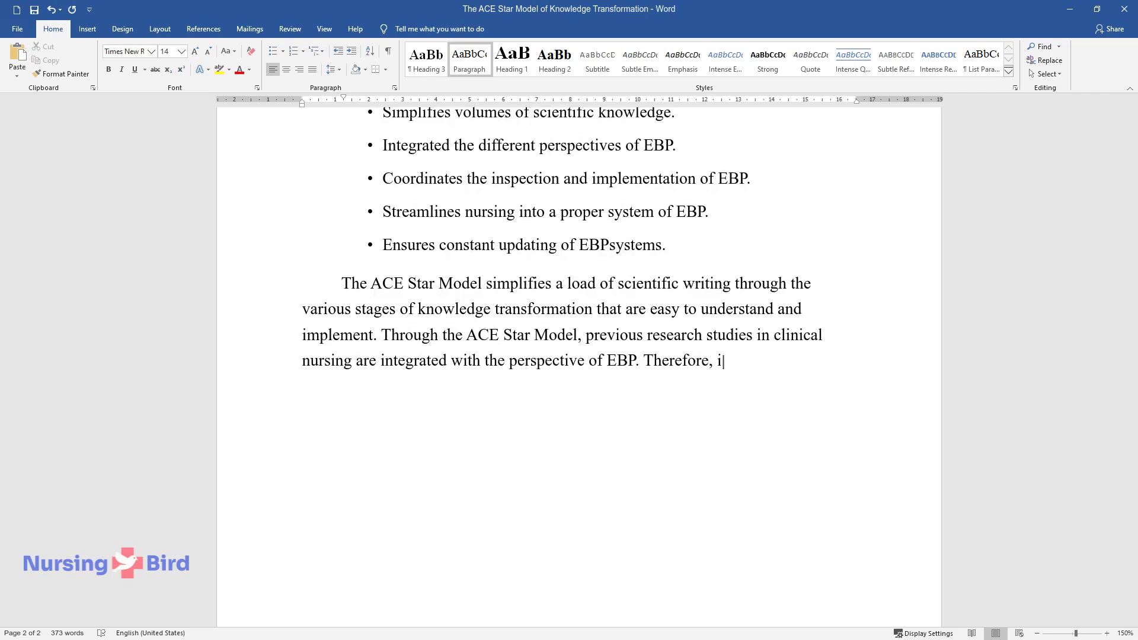
pyautogui.write('t functions as a coordinator for s')
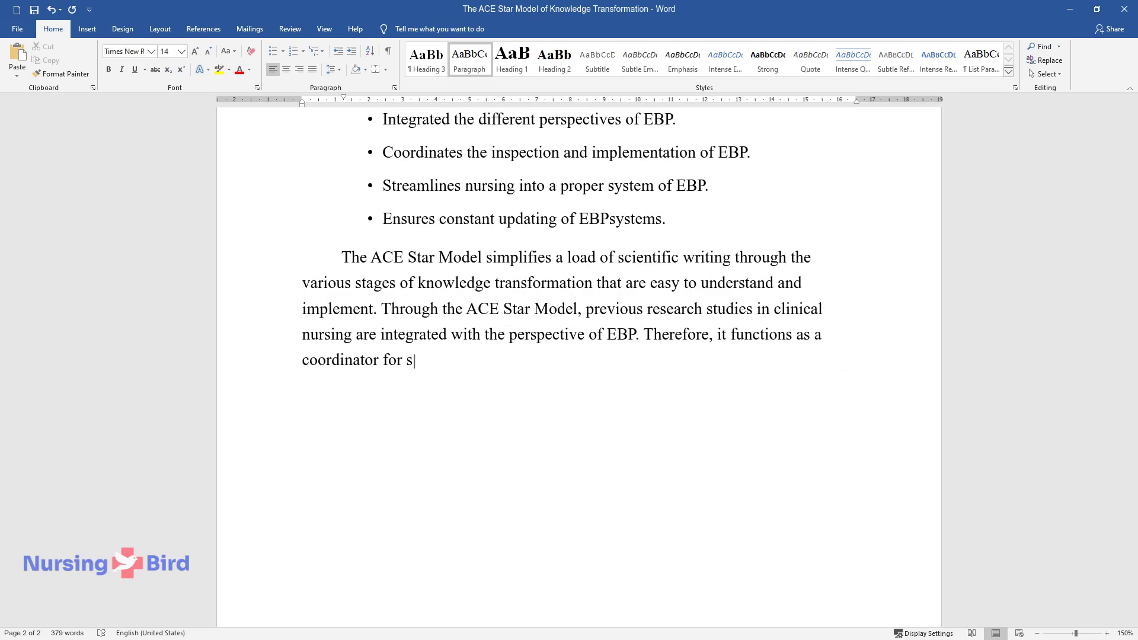
pyautogui.write('crutinizing and implementing EBP,')
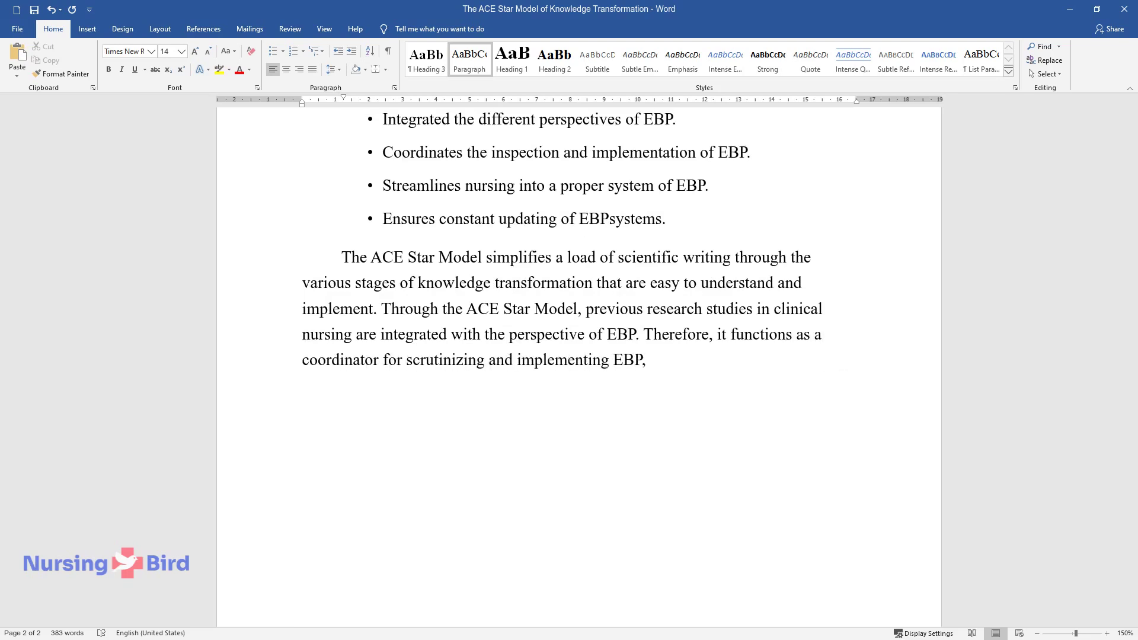
pyautogui.write(' and streamlines nursing into a proper sys')
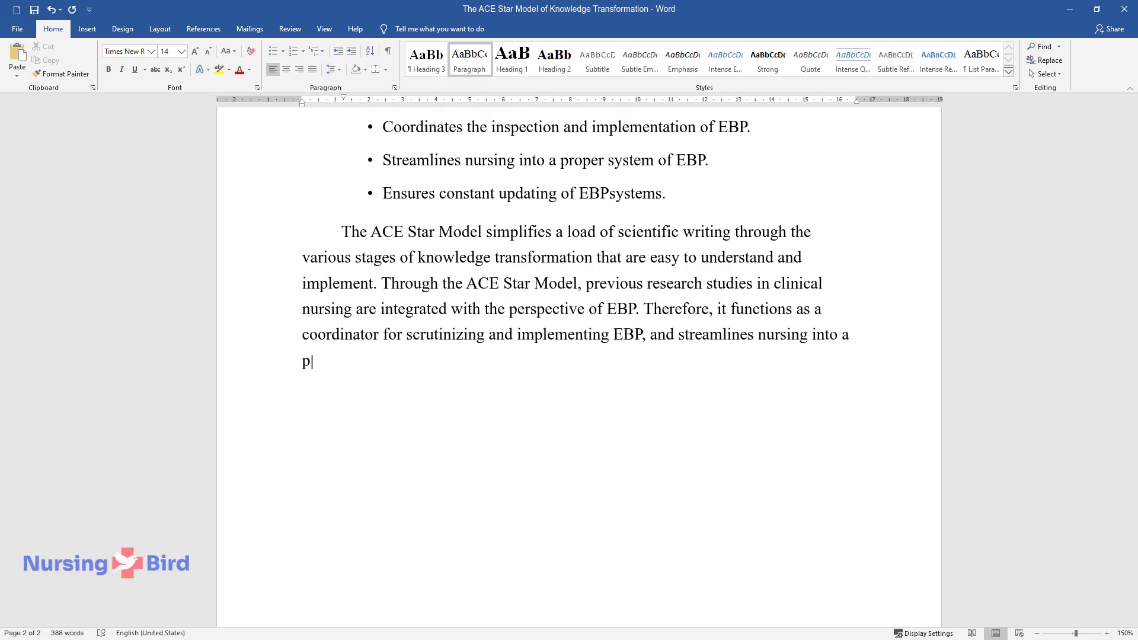
pyautogui.write('tem of EBP. The cycle of ')
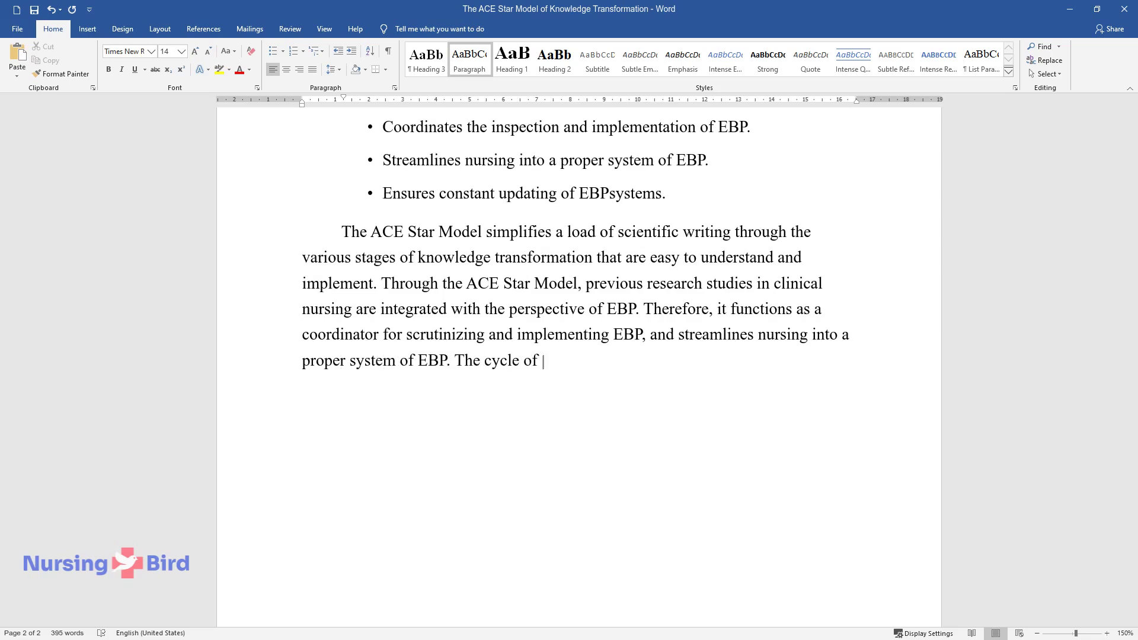
pyautogui.write('knowledge transformation also pro')
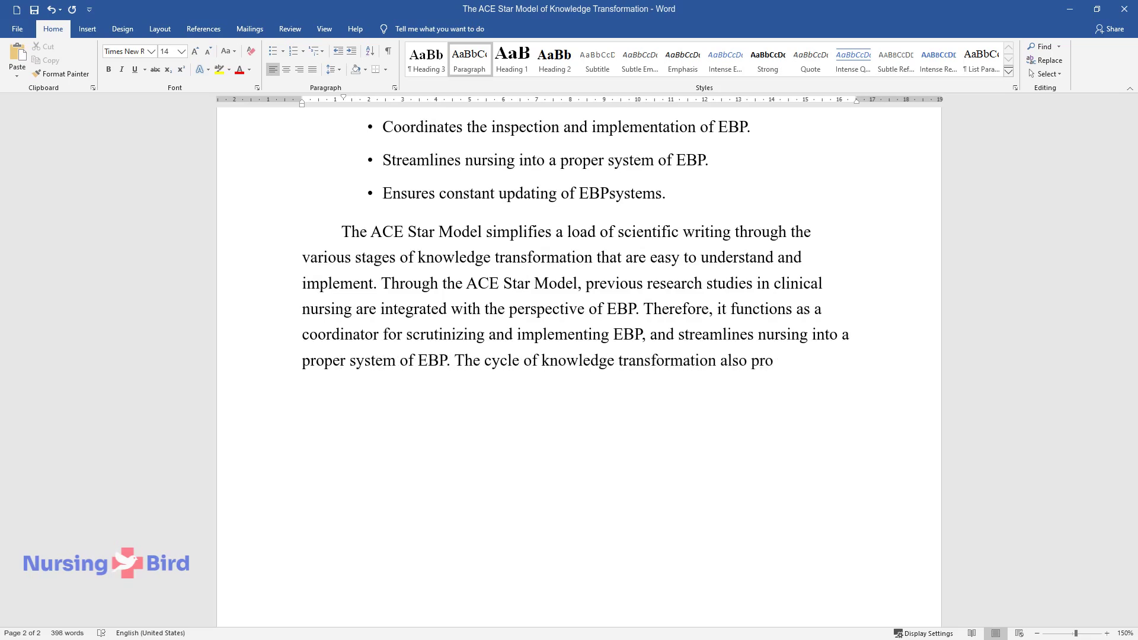
pyautogui.write('vides a foundatio')
pyautogui.write('n for continuously updating EBP with fresh evidenc')
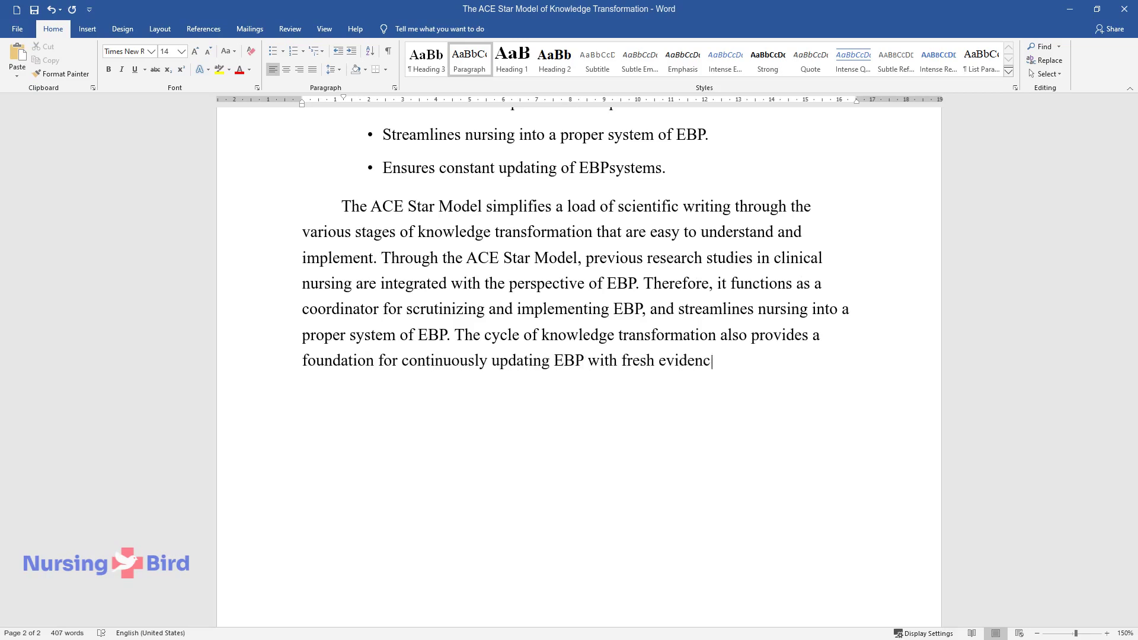
pyautogui.write('e.')
pyautogui.press('Return')
# - Add the 'Unique Insight of the ACE Star model' heading with five bullets, from promoting EBP to non-researched information
pyautogui.write('Unique Insi')
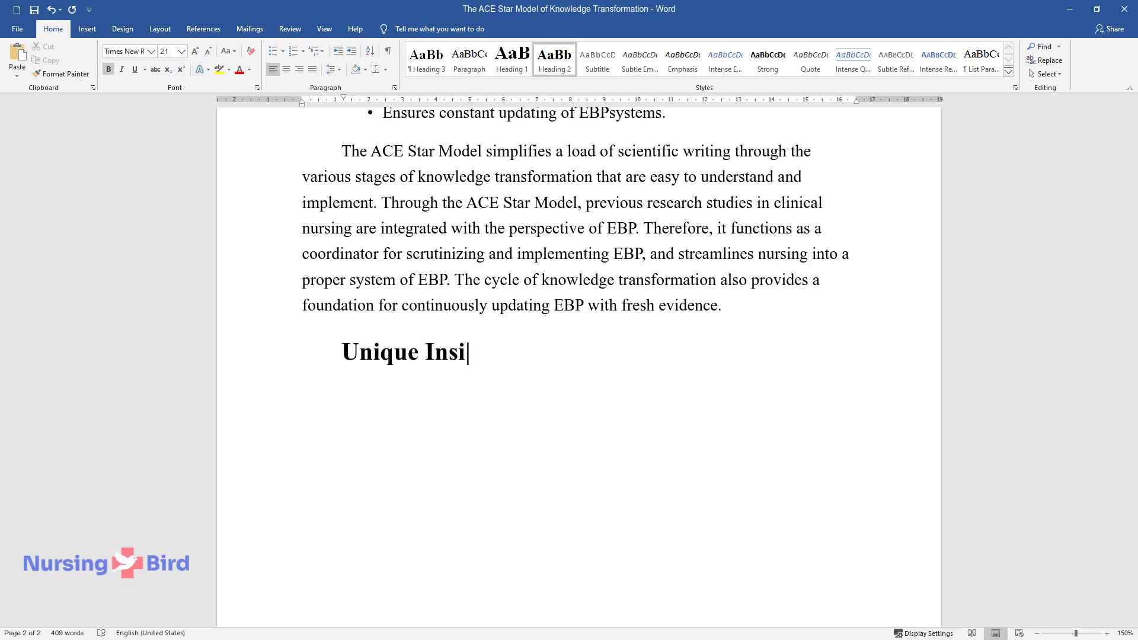
pyautogui.write('ght of the ACE Star model')
pyautogui.press('Return')
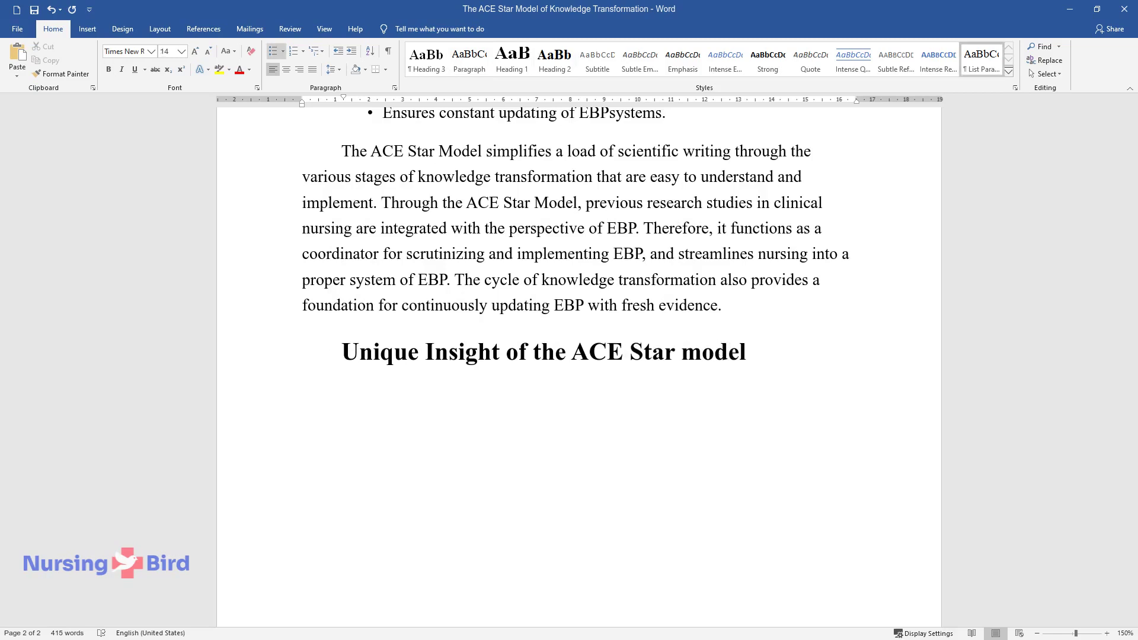
pyautogui.write('Centered on prom')
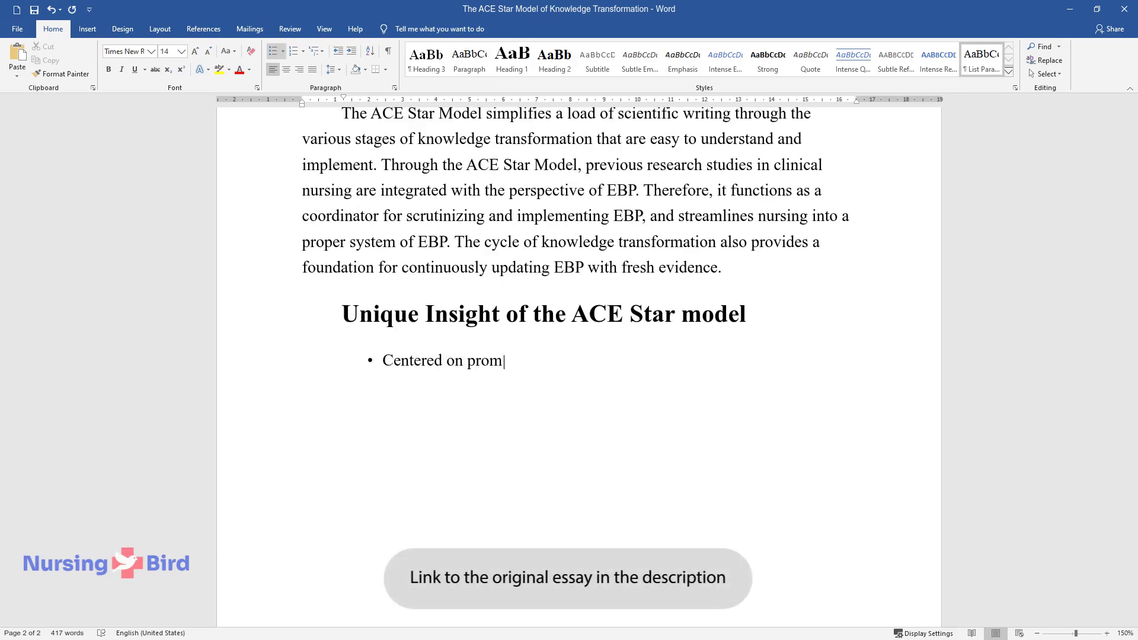
pyautogui.write('oting the use of EBP.')
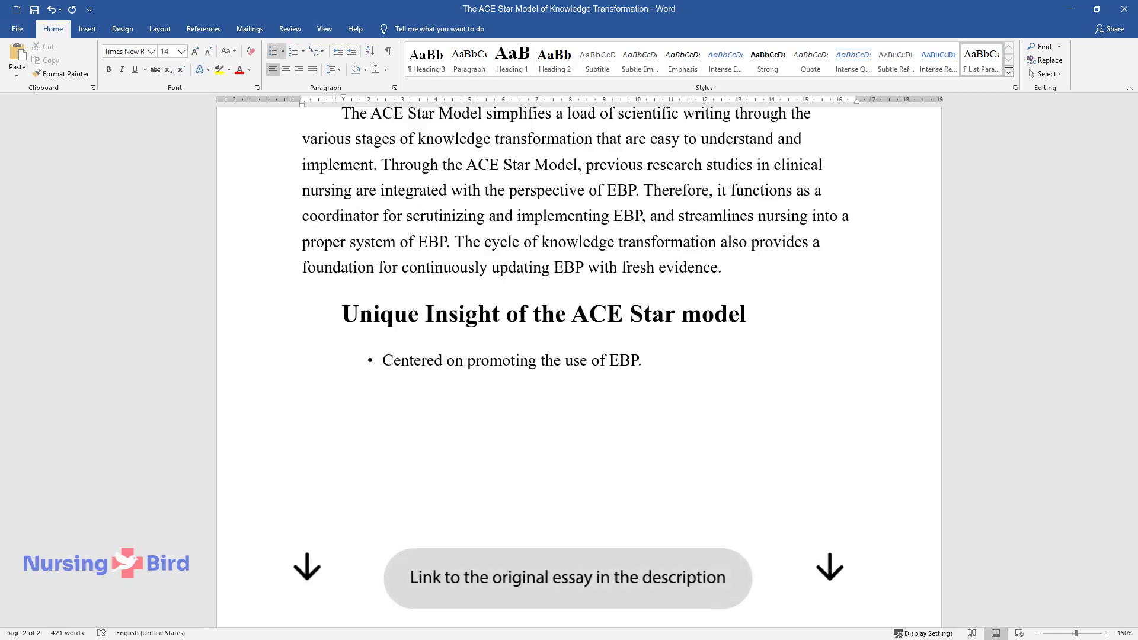
pyautogui.press('Return')
pyautogui.write('Based on knowledge transformation.')
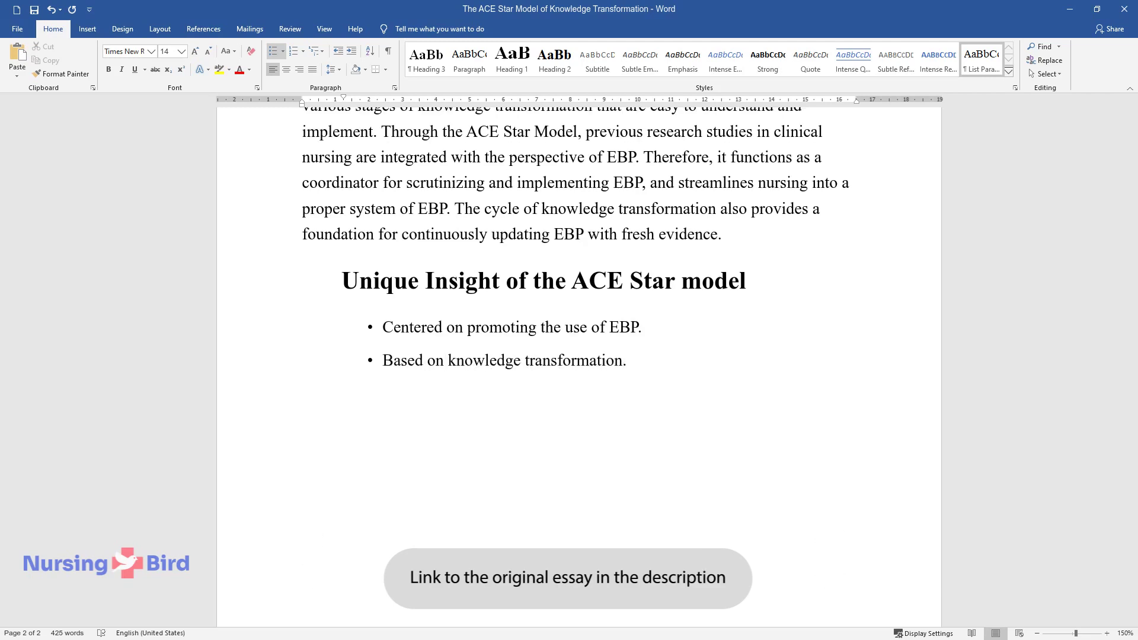
pyautogui.press('Return')
pyautogui.write('Make')
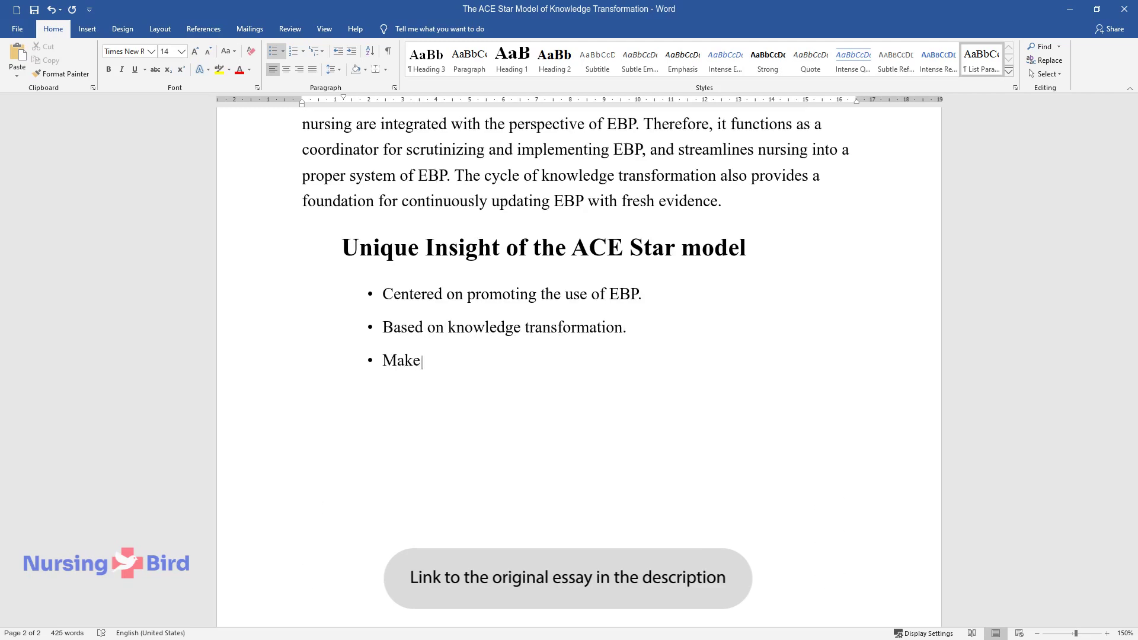
pyautogui.write('s use of qualitative evidence')
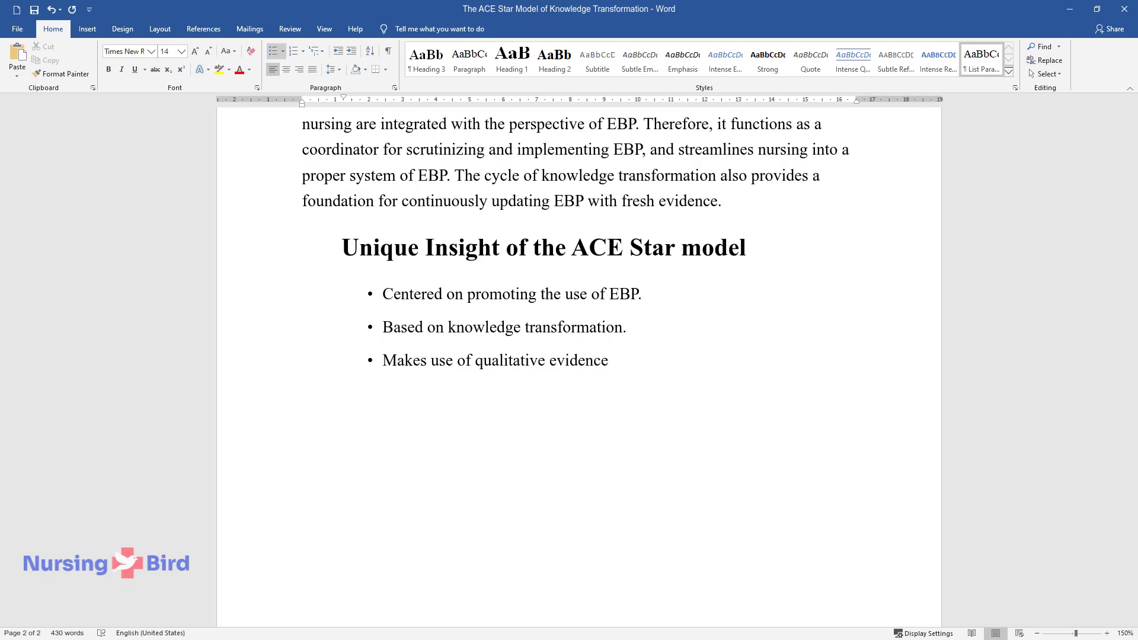
pyautogui.write('.')
pyautogui.press('Return')
pyautogui.write('Identi')
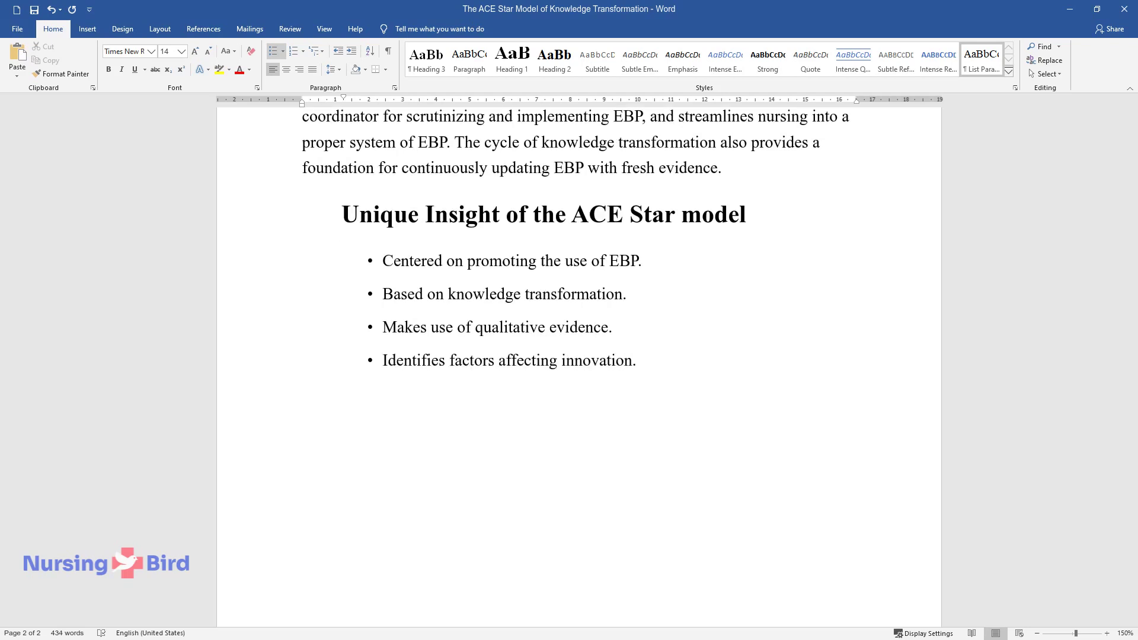
pyautogui.press('Return')
pyautogui.write('Is not based on no')
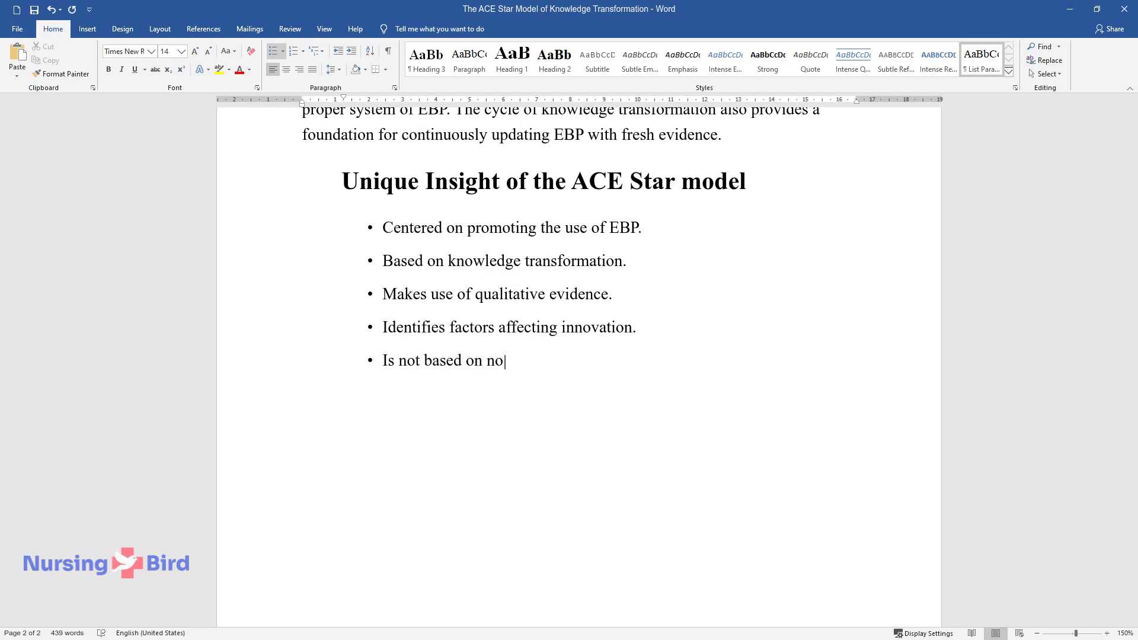
pyautogui.write('n-researched information.')
# - Write the paragraph on the model's distinctive use of researched qualitative evidence for community nurses
pyautogui.press('Return')
pyautogui.press('Return')
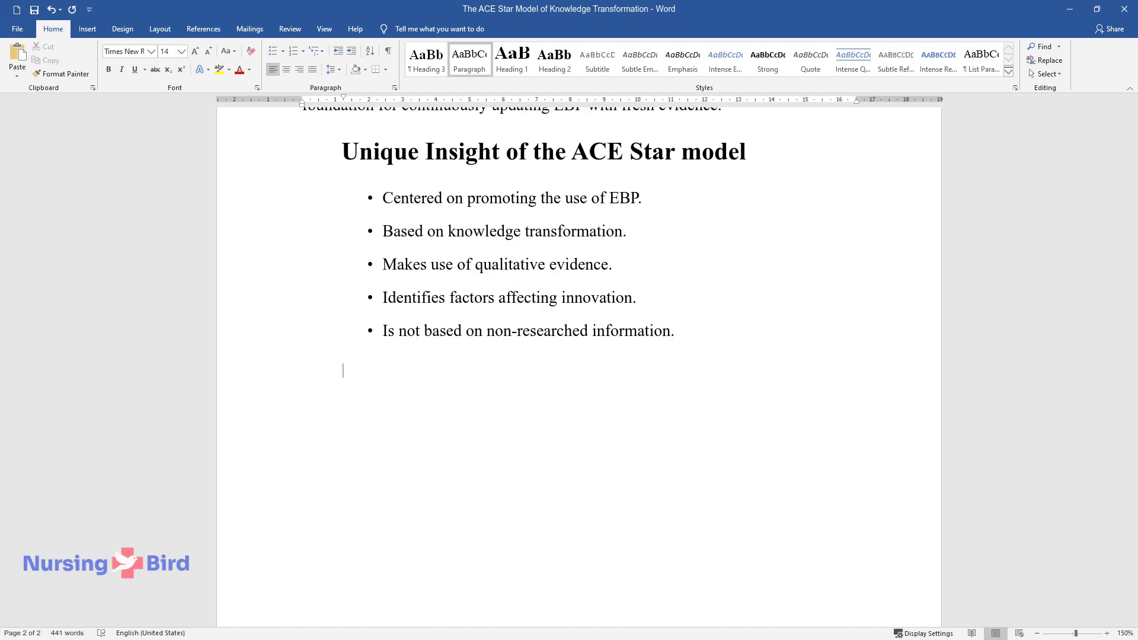
pyautogui.write('The ACE Star Mo')
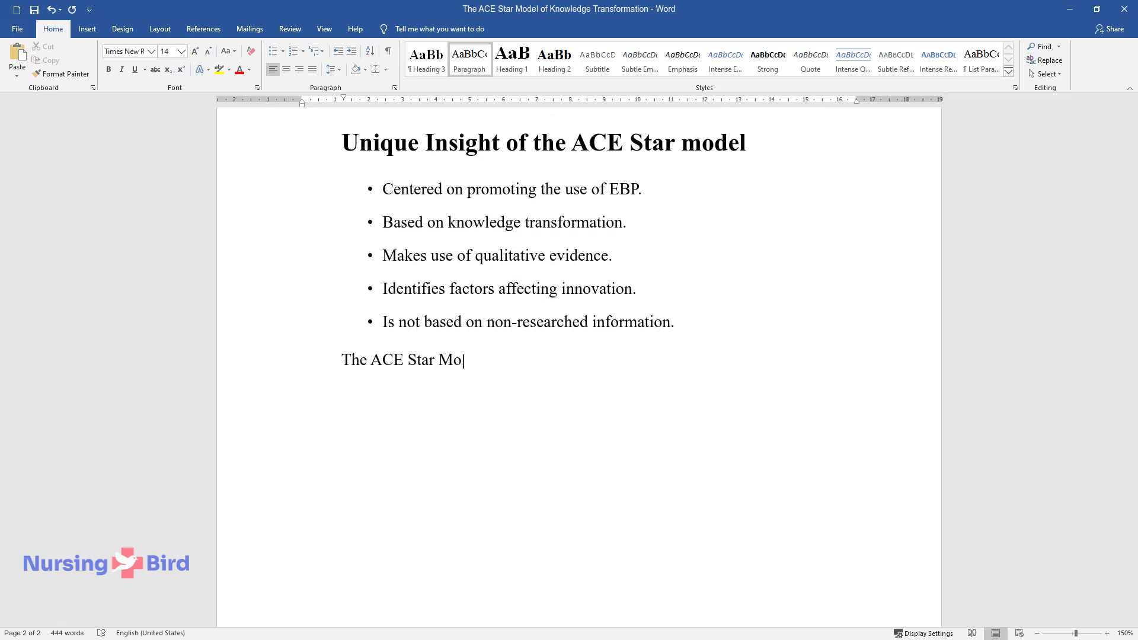
pyautogui.write('del focuses to enhance the use of ')
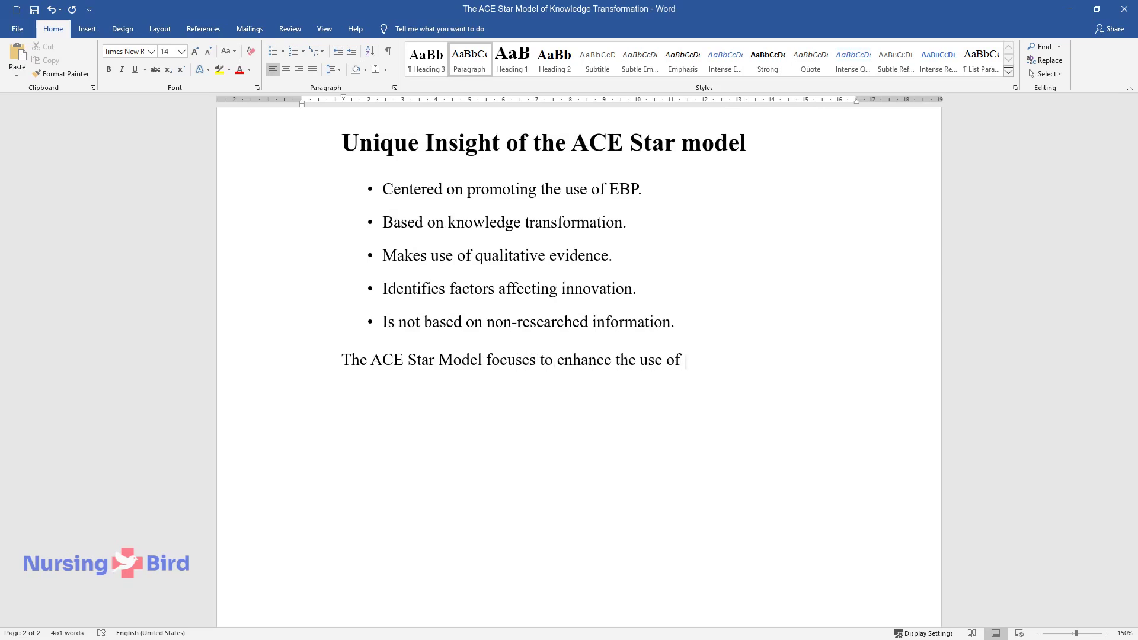
pyautogui.write('EBP in a distinctive way for comm')
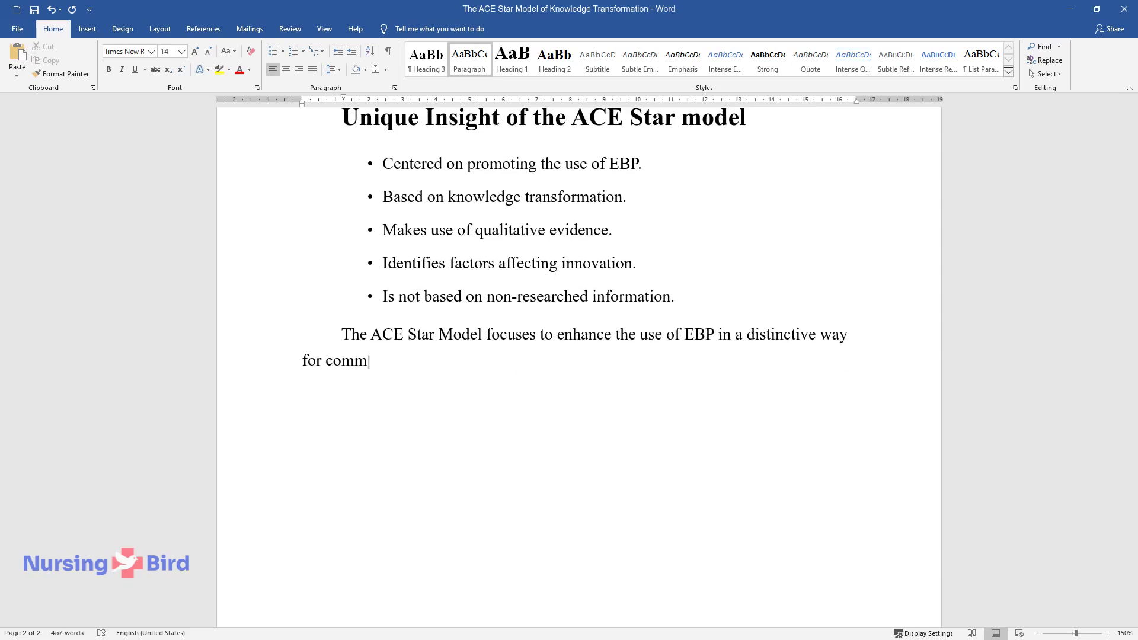
pyautogui.write('unity nurses. It achieves this uni')
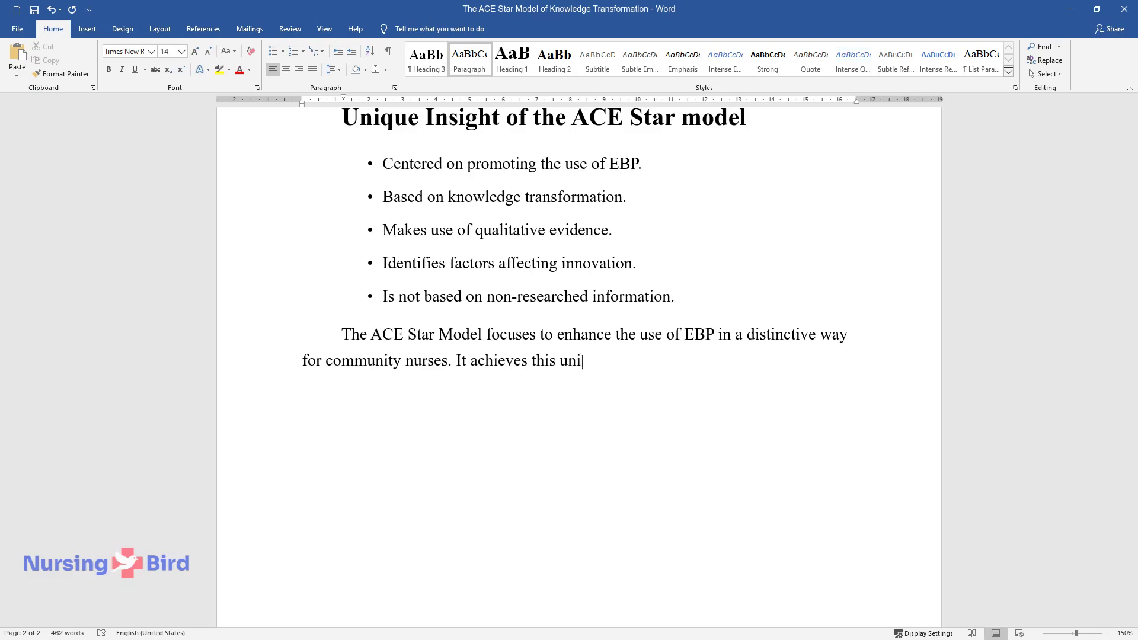
pyautogui.write('queness by using carefully resear')
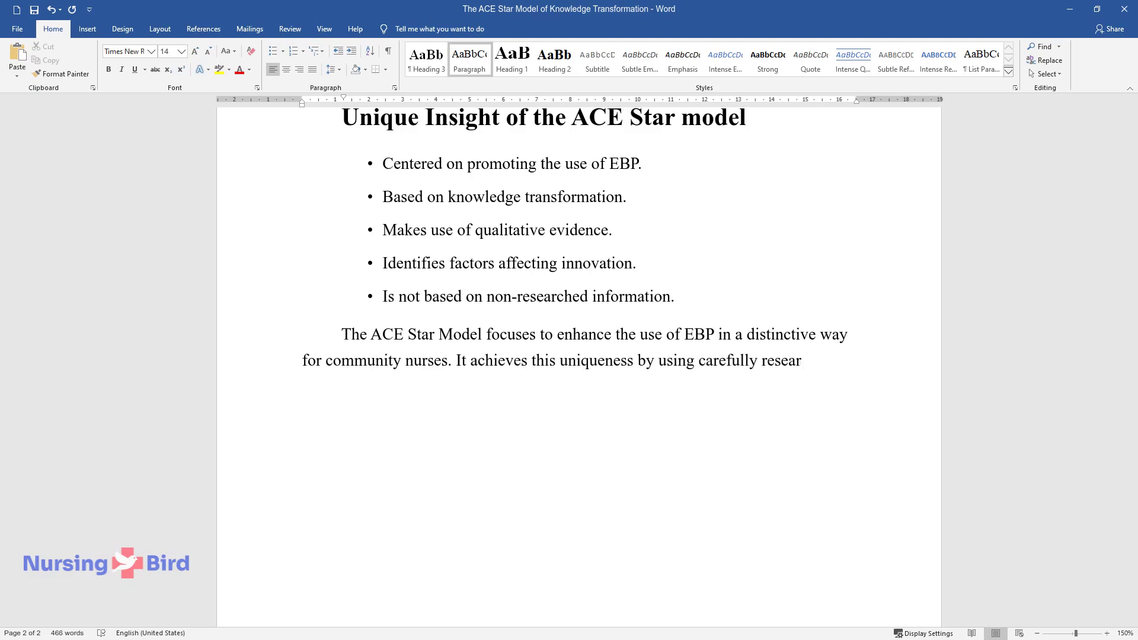
pyautogui.write('ched qualitative evidence. The main aim of the model is to')
pyautogui.write(' facilit')
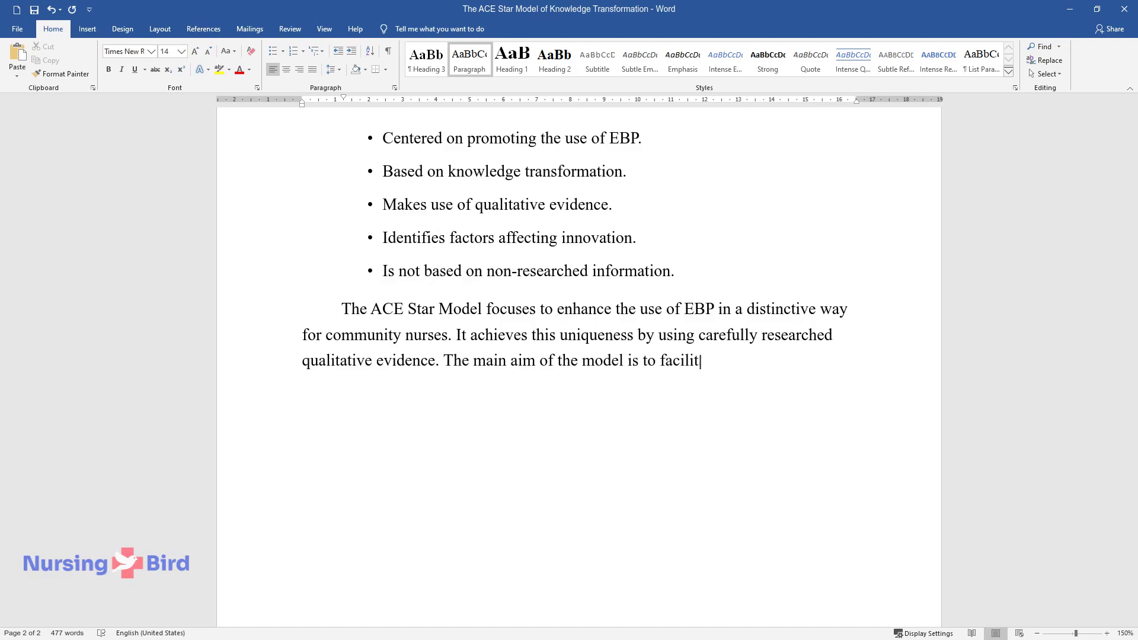
pyautogui.write('ate knowledge transformat')
pyautogui.write('ion. In a')
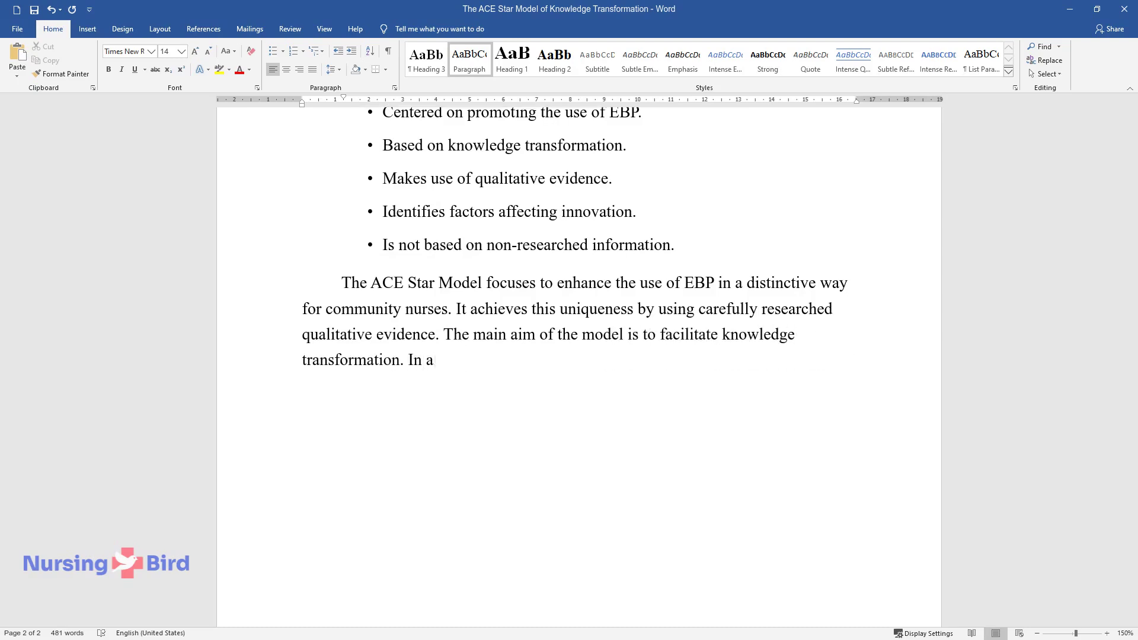
pyautogui.write('ddition, it does not include non-')
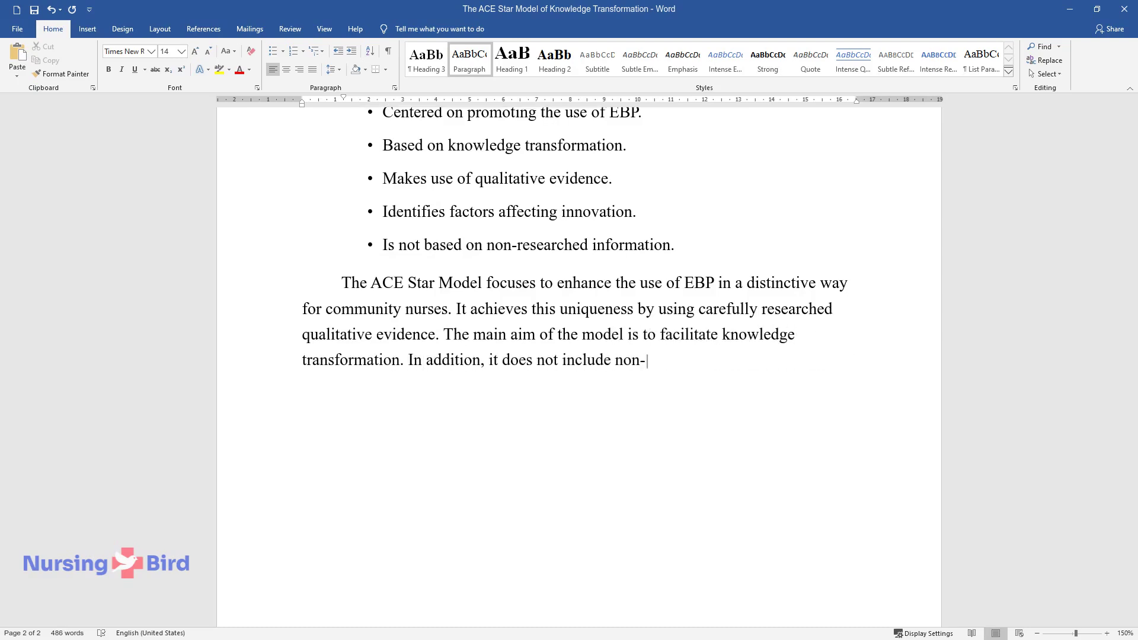
pyautogui.write('research data such as the experien')
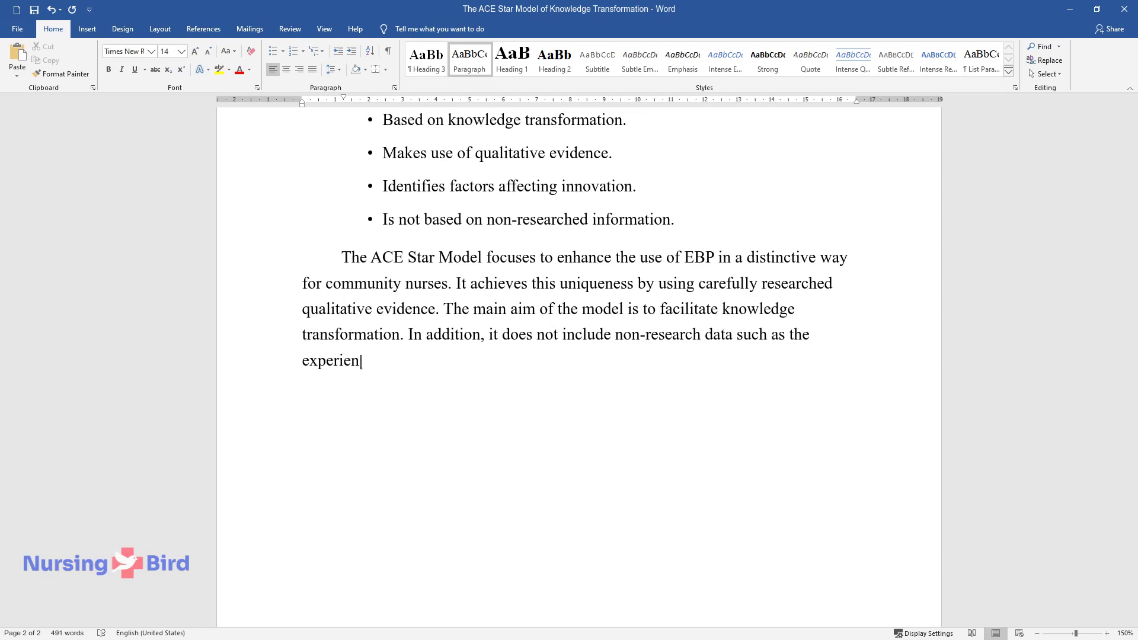
pyautogui.write('ce of the practitioners or patien')
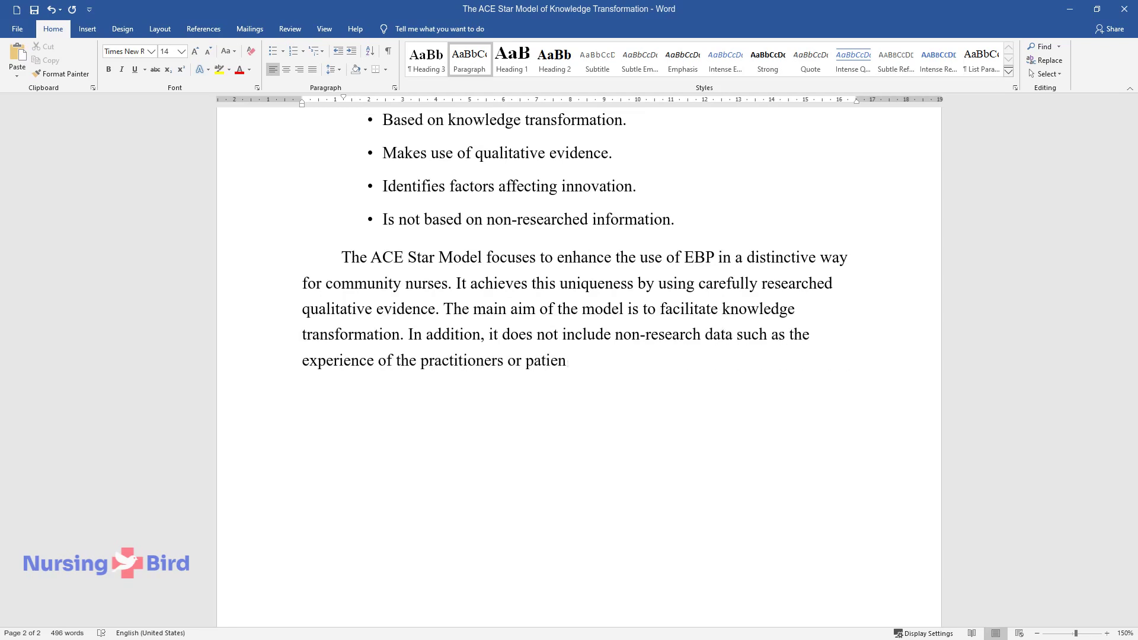
pyautogui.write('t values. The model simply finds ')
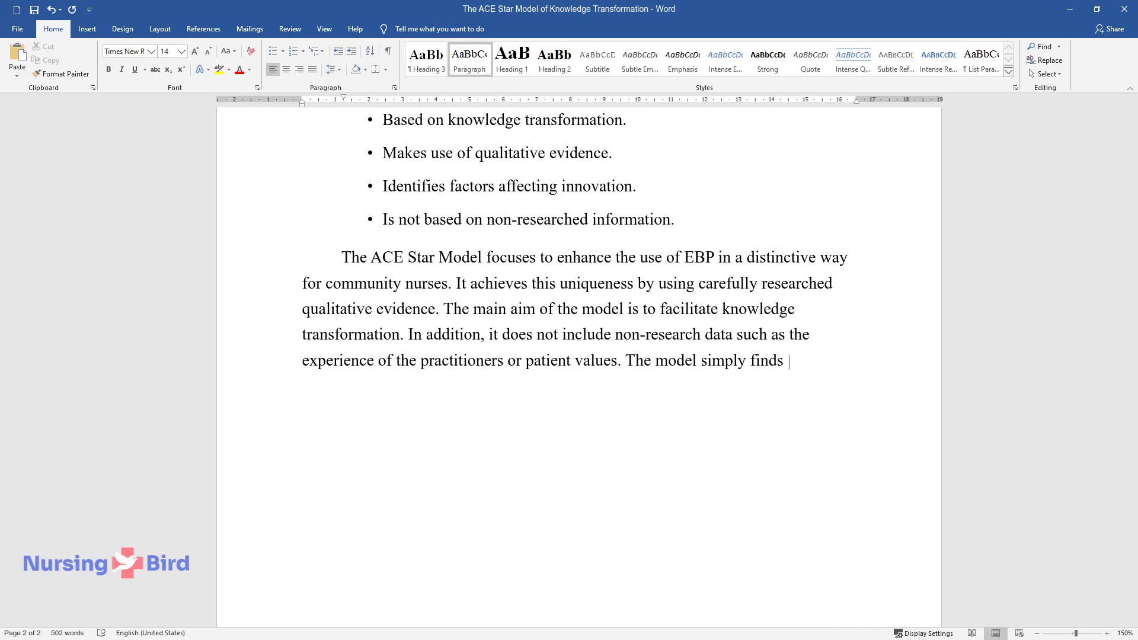
pyautogui.write('factors that influence the accepta')
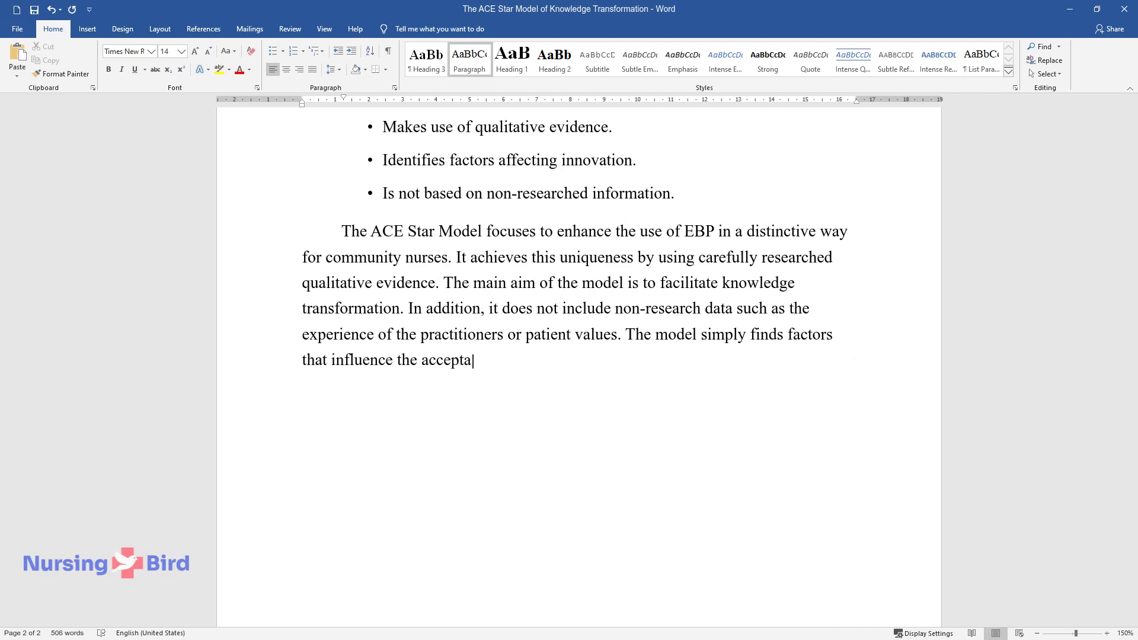
pyautogui.write('nce of innovation.')
pyautogui.press('Return')
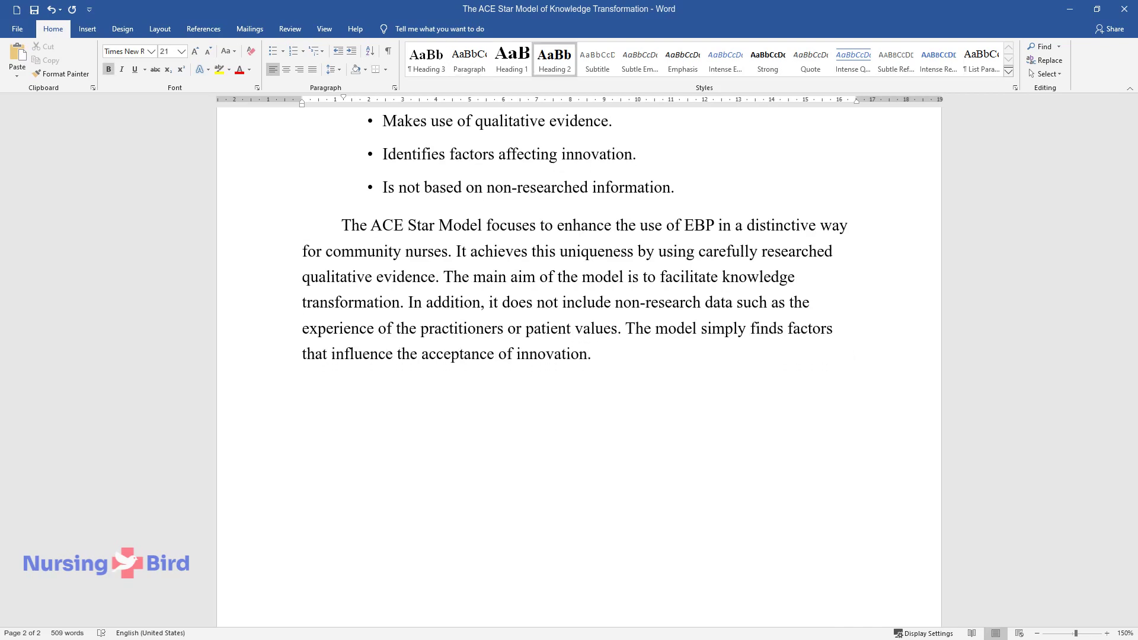
# - Add the 'Steps of the ACE Star Model of Knowledge Transformation' heading with discovering, summarizing and translating step bullets
pyautogui.write('Steps of the ACE Star Model ')
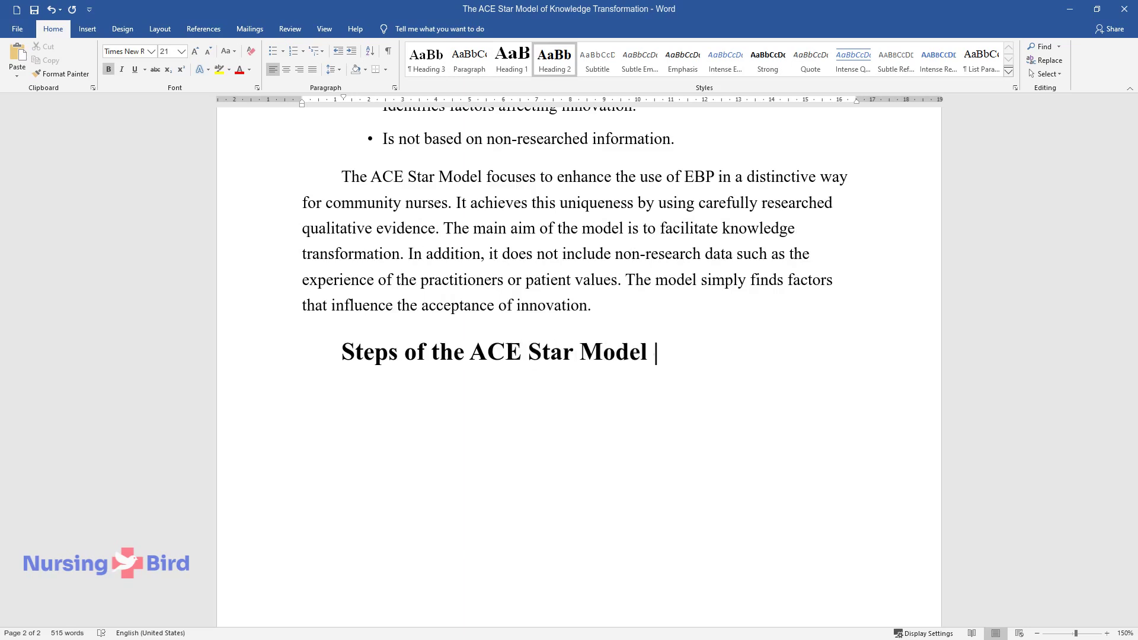
pyautogui.write('of Knowledge Transformation')
pyautogui.press('Return')
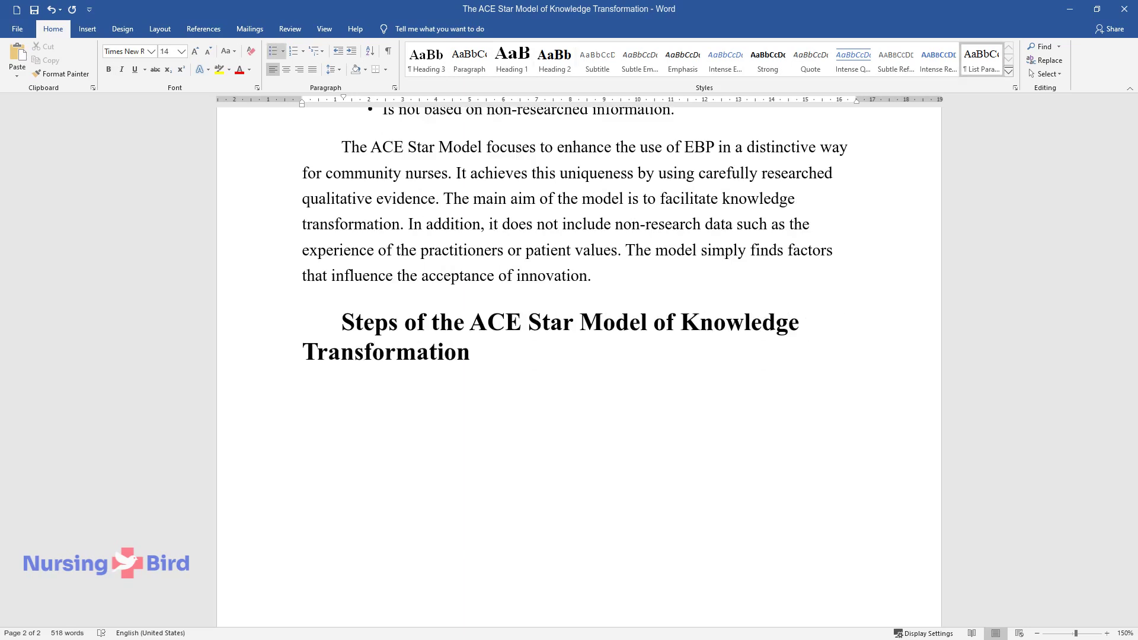
pyautogui.write('Discovering new knowl')
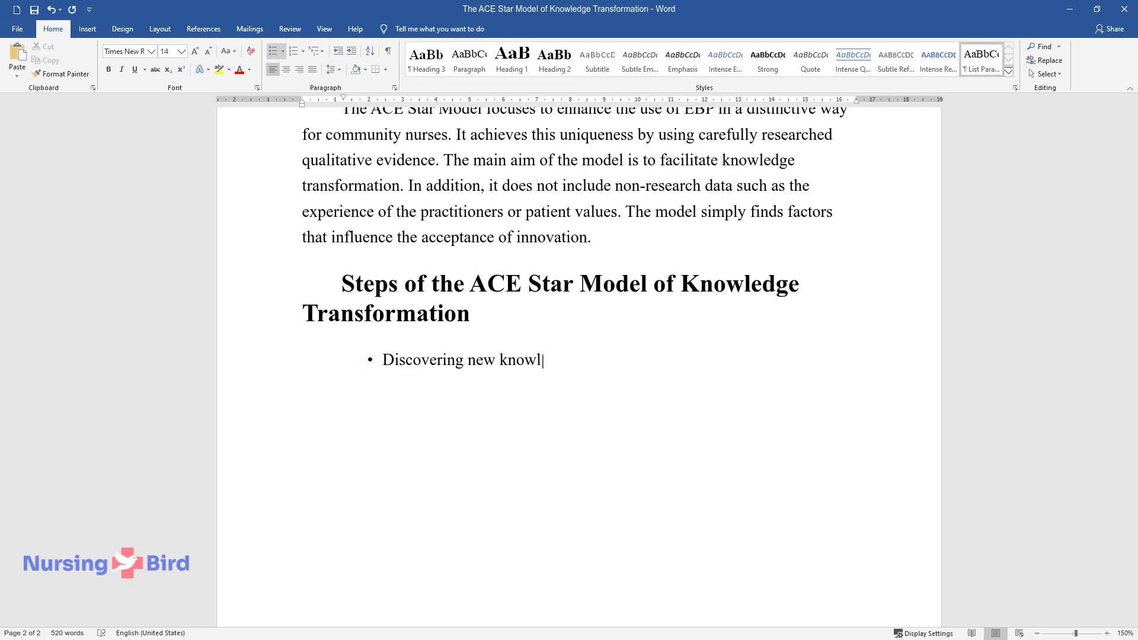
pyautogui.write('edge through research.')
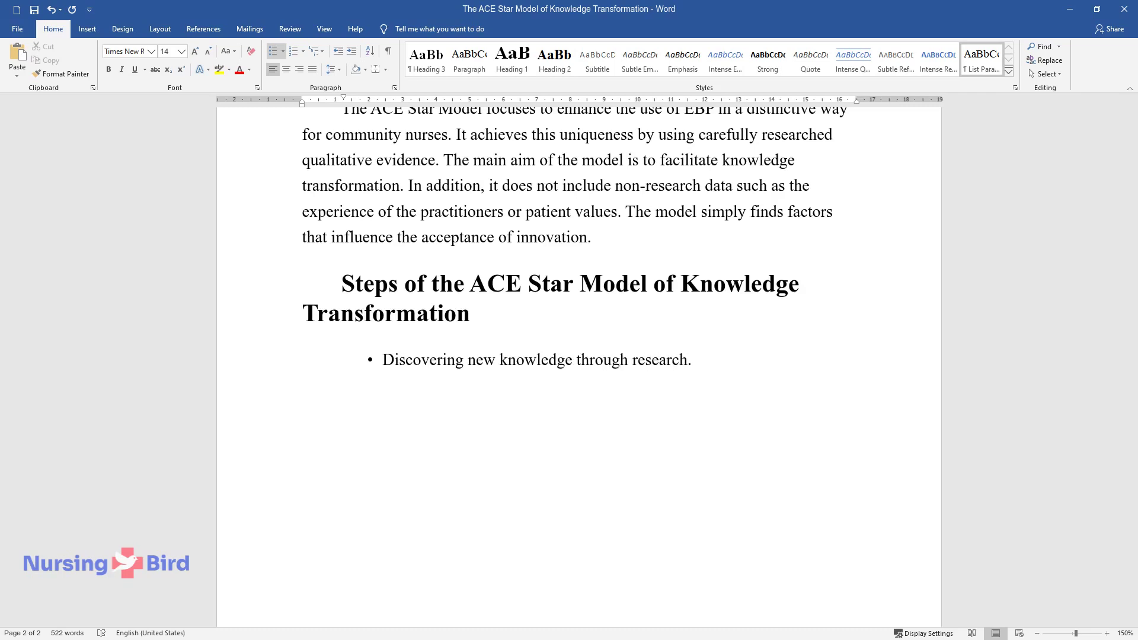
pyautogui.press('Return')
pyautogui.write('Summarizing the acquired kno')
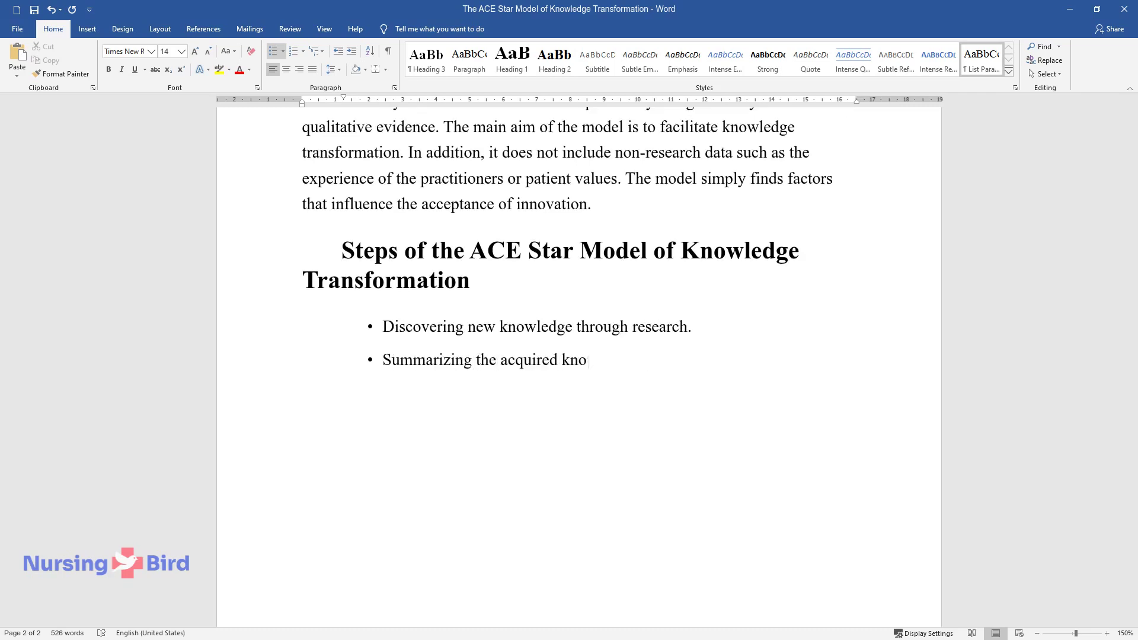
pyautogui.write('wledge and evidence.')
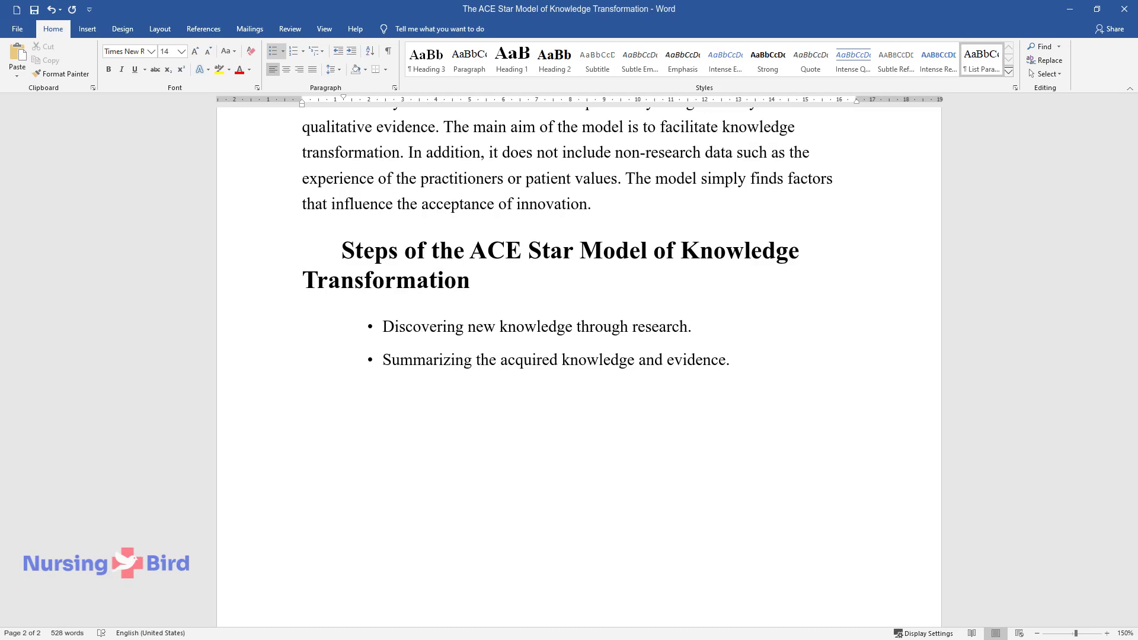
pyautogui.press('Return')
pyautogui.write('Translating the evidence into guidelines.')
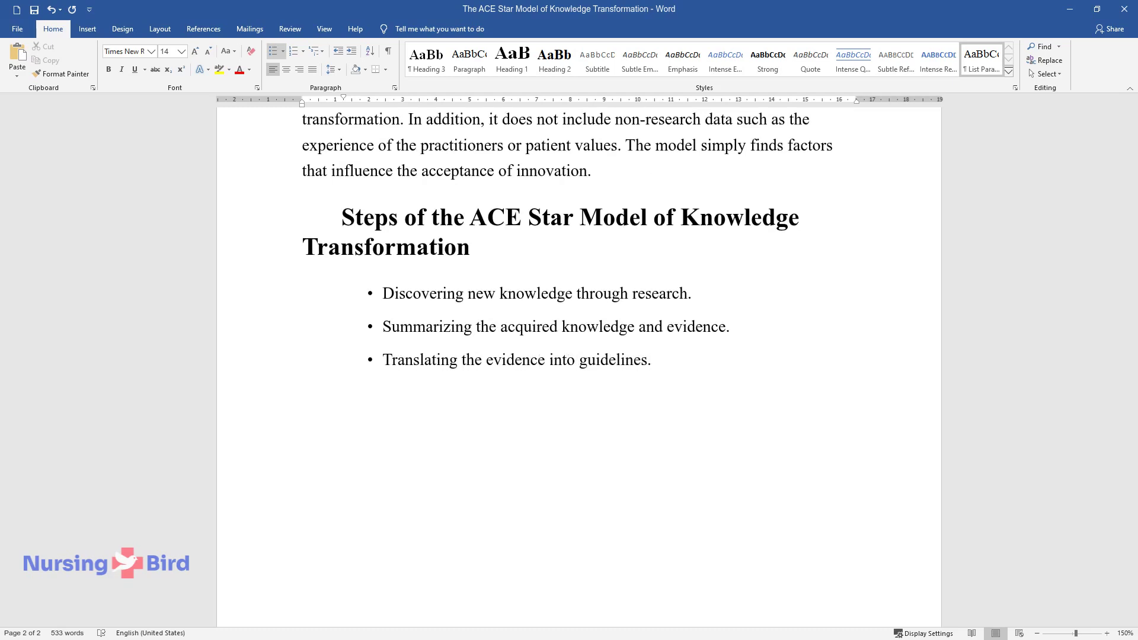
# - Add the integrating and evaluating-impact step bullets, then begin the five-steps explanation paragraph
pyautogui.press('Return')
pyautogui.write('I')
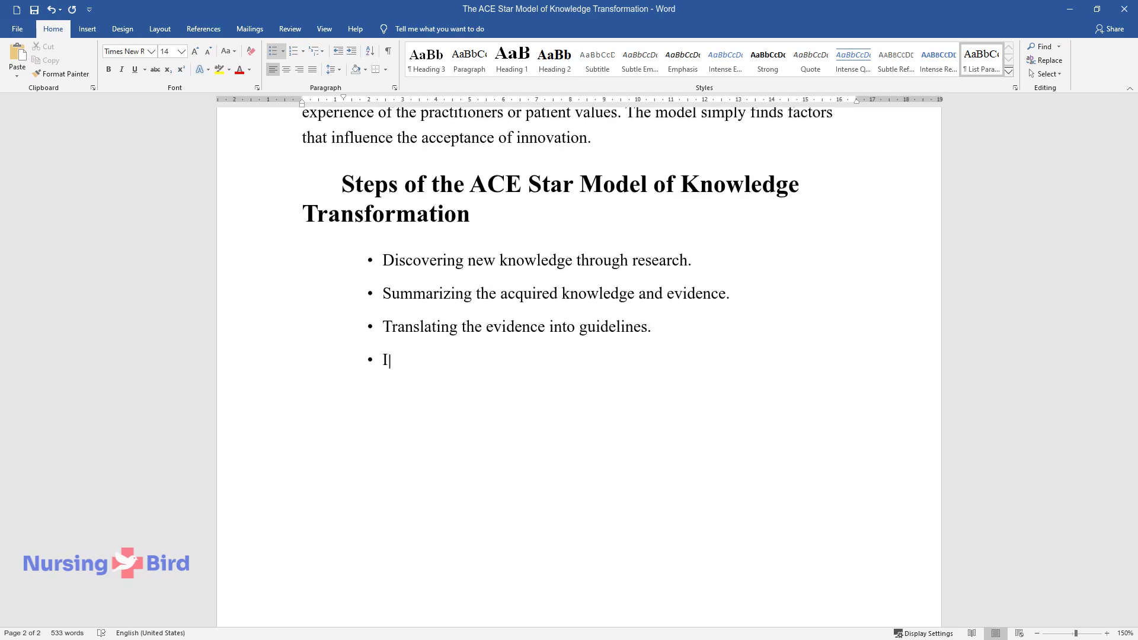
pyautogui.write('ntegrating the evidence into ')
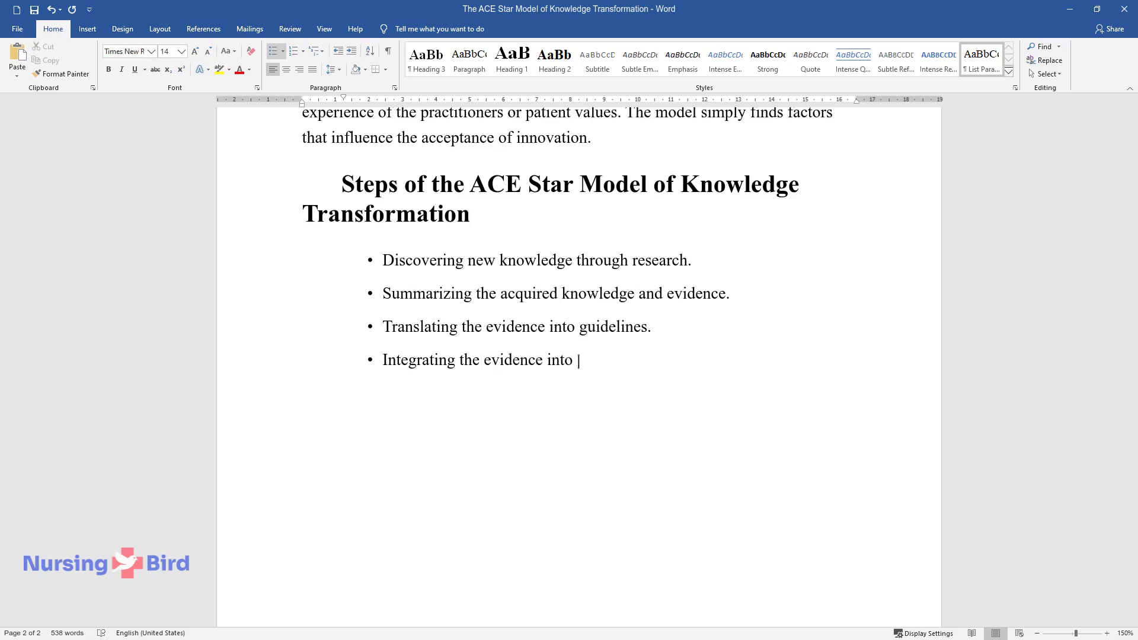
pyautogui.write('practice.')
pyautogui.press('Return')
pyautogui.write('Eval')
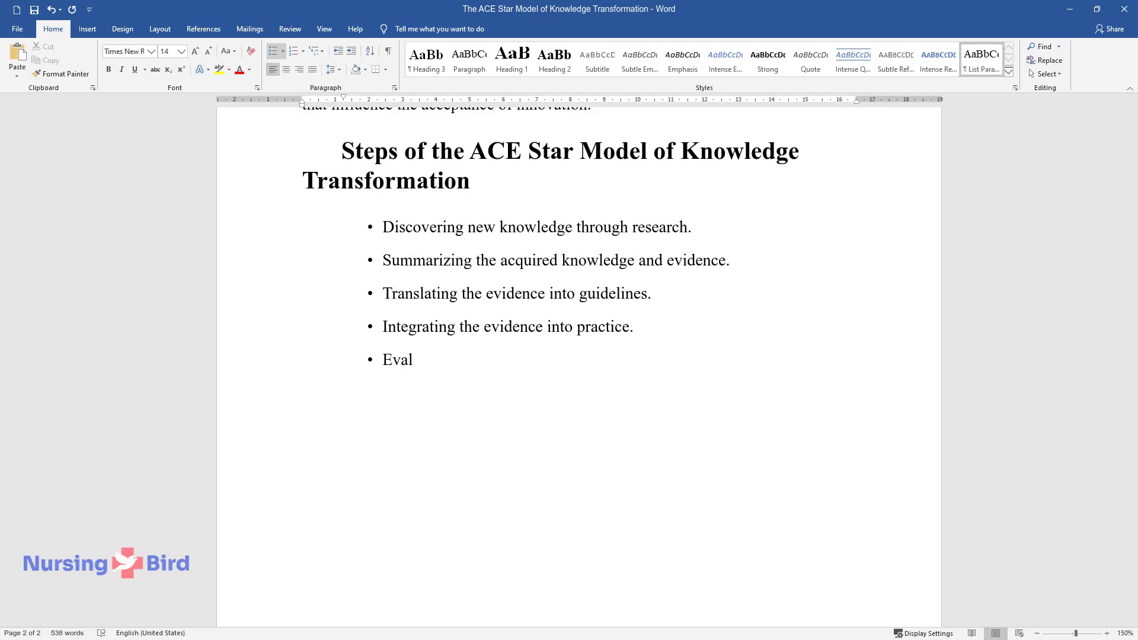
pyautogui.write('uating the impact of E')
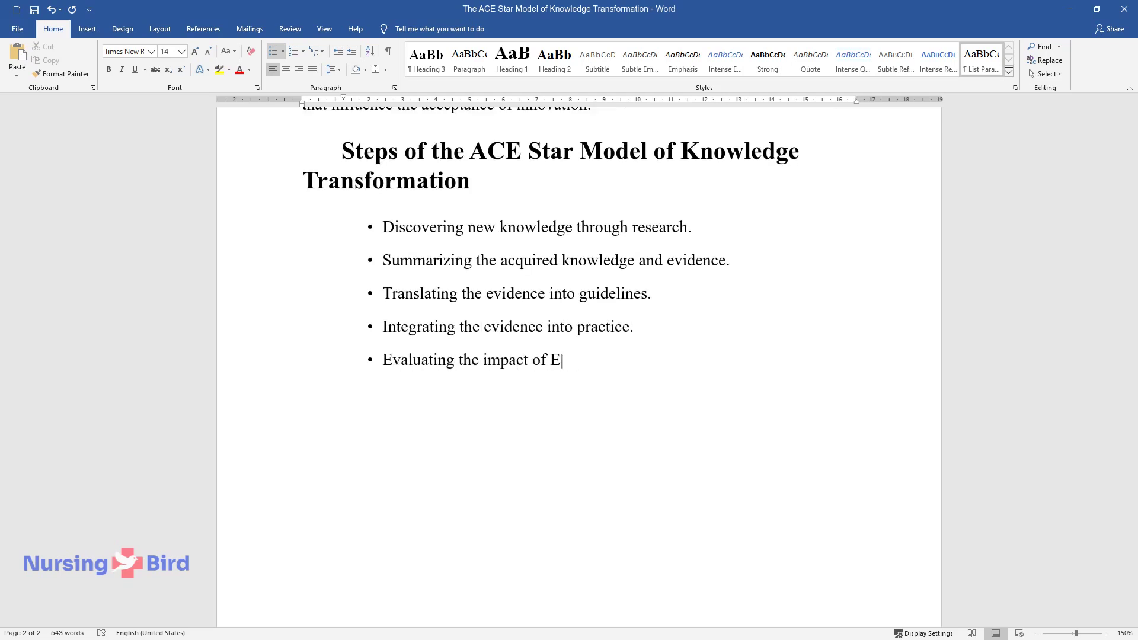
pyautogui.write('BP.')
pyautogui.press('Return')
pyautogui.press('Return')
pyautogui.write('The ACE Sta')
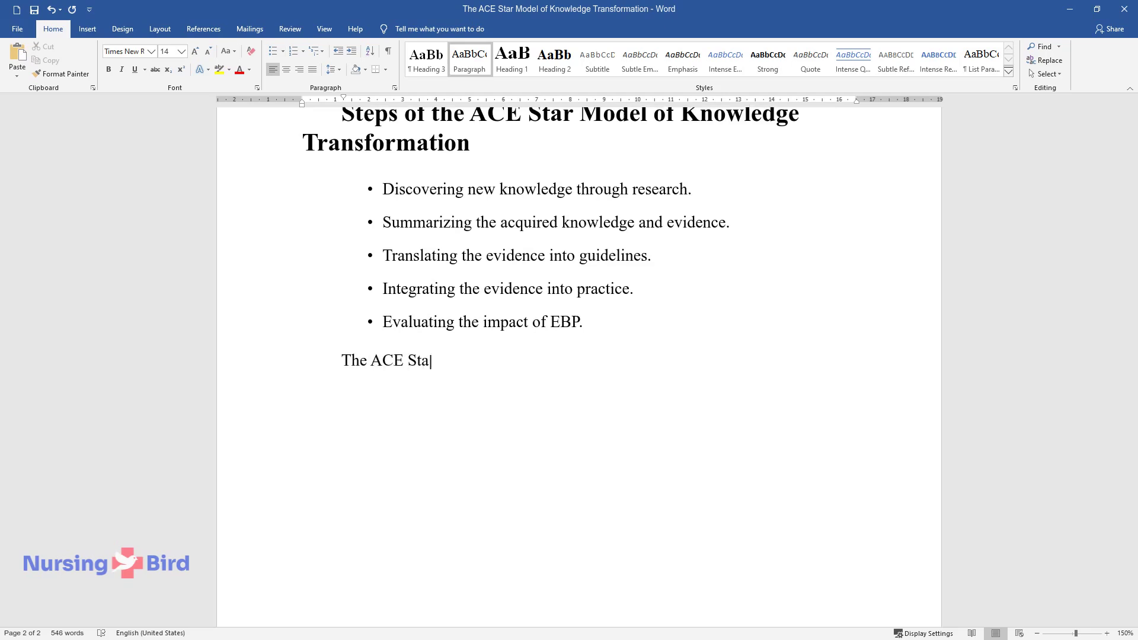
pyautogui.write('r Model functions through a serie')
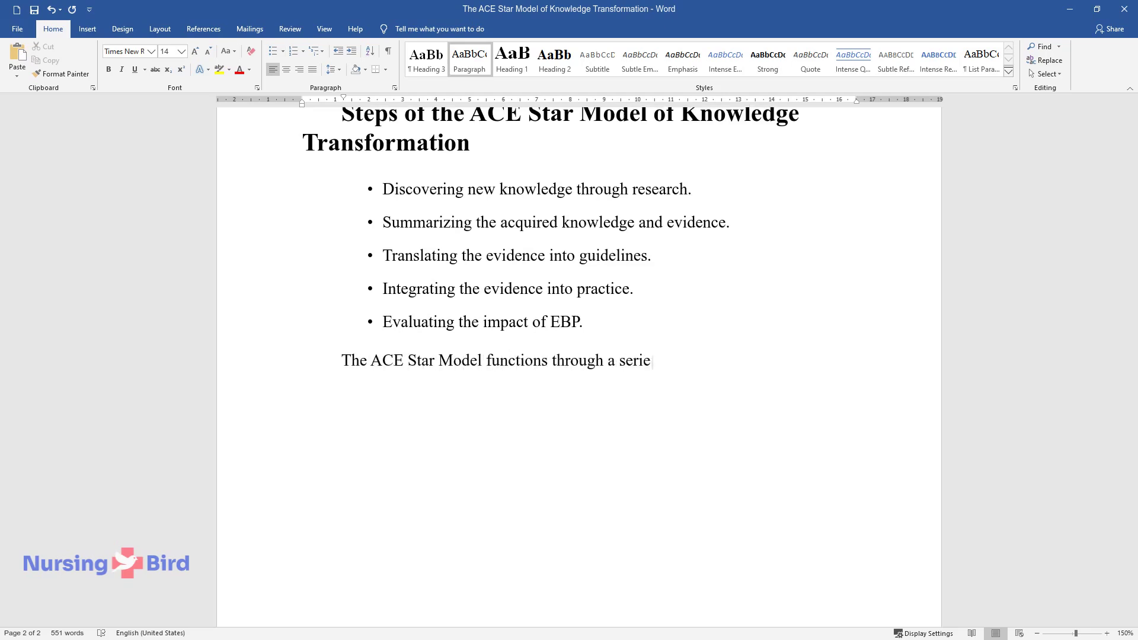
pyautogui.write('s of five steps. The process star')
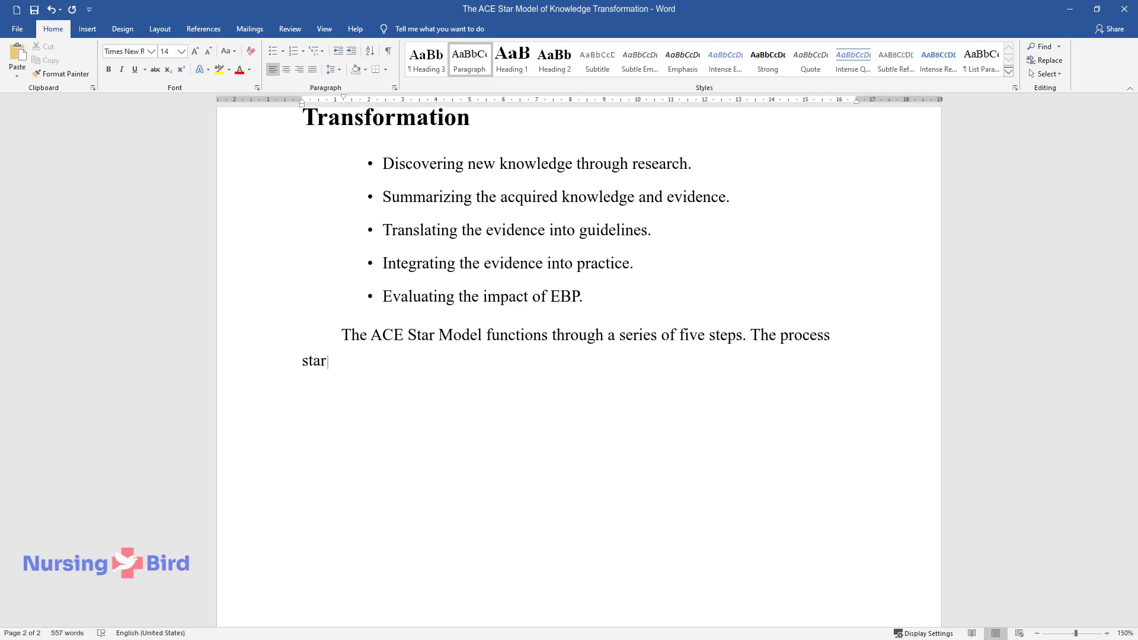
pyautogui.write('ts with the discovery of fresh kn')
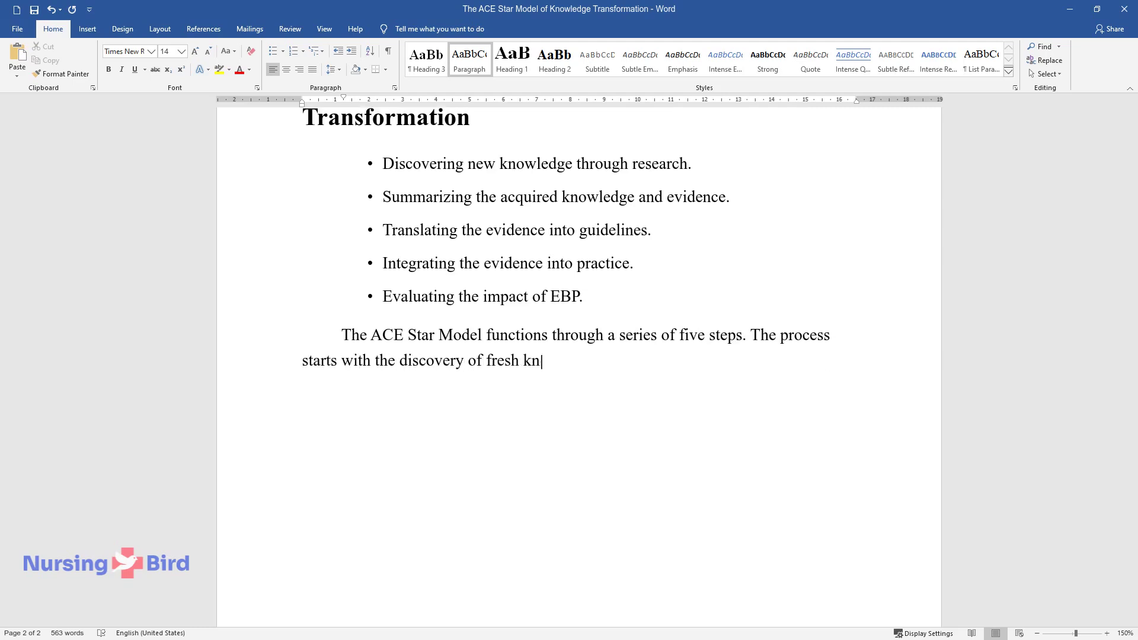
pyautogui.write('owledge by conducting scrutinizi')
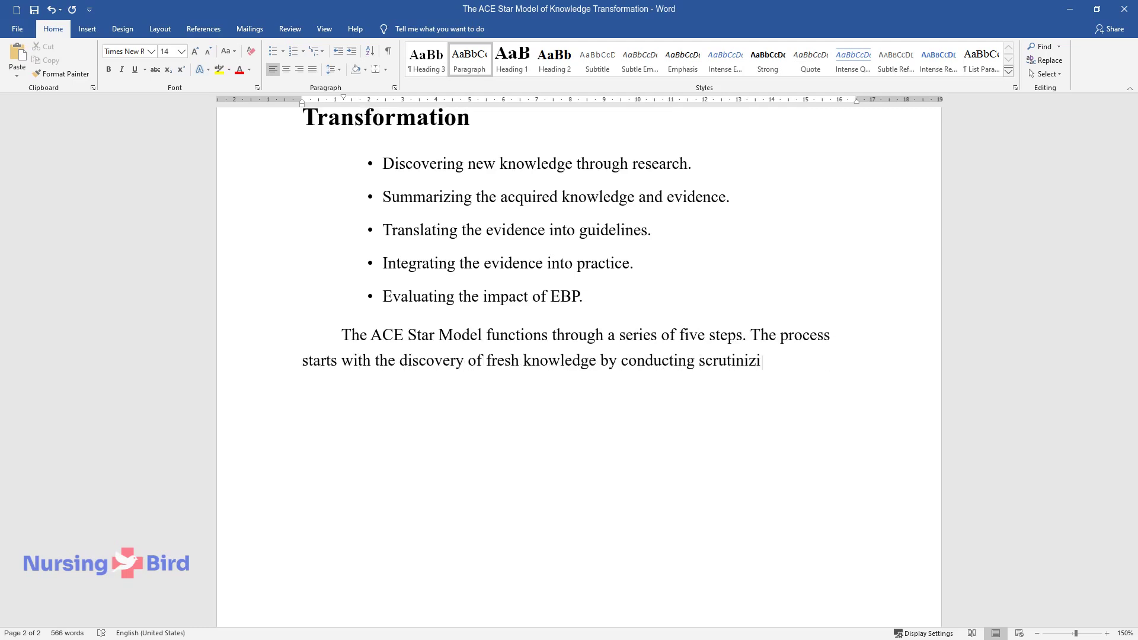
pyautogui.write('ng past and present research stud')
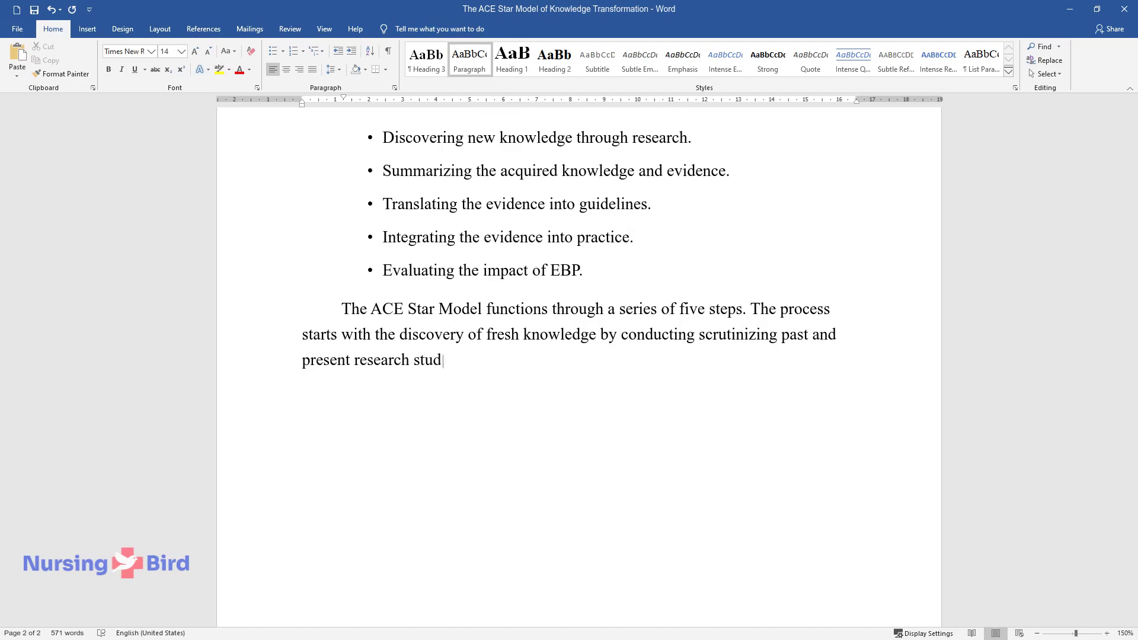
pyautogui.write('ies. Second, the knowledge and ev')
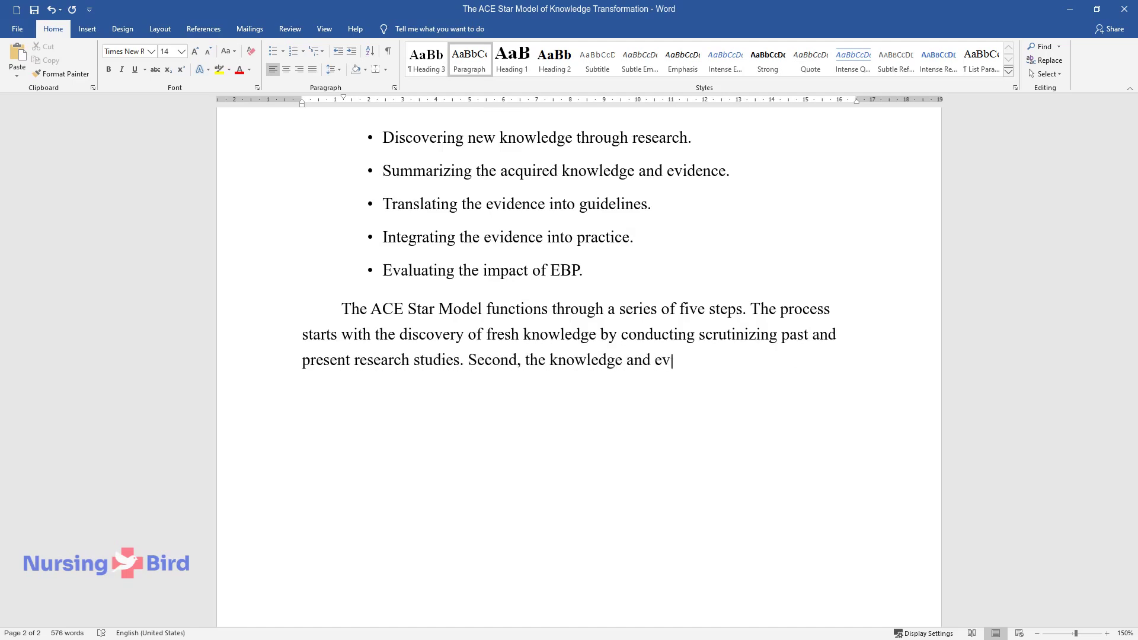
pyautogui.write('idence acquired in the first step')
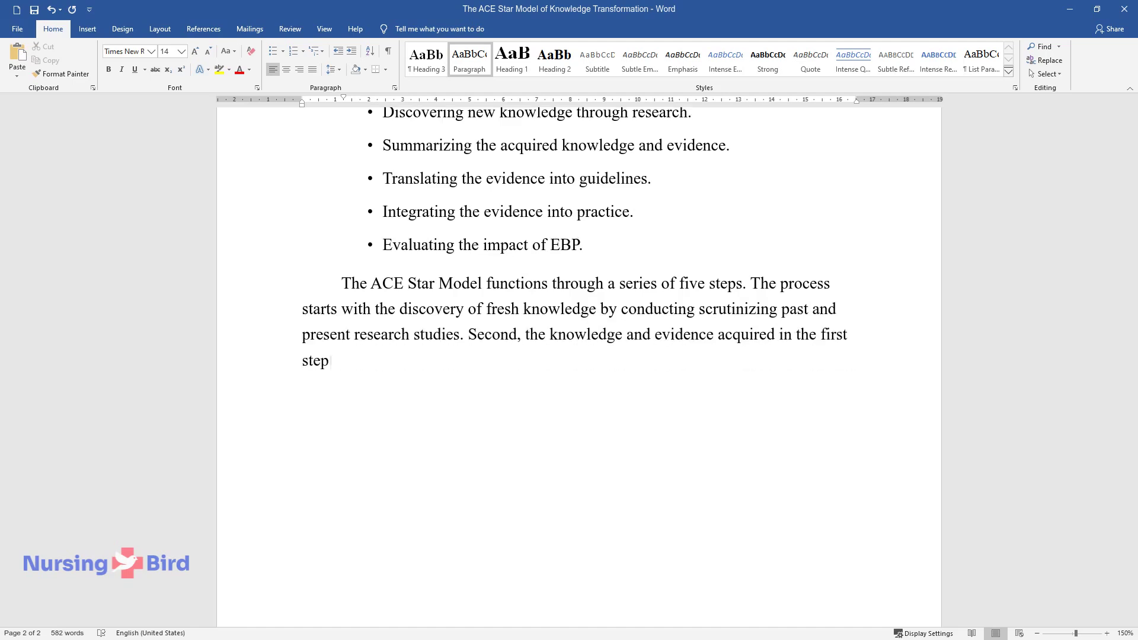
pyautogui.write(' are summarized in a meaningful,')
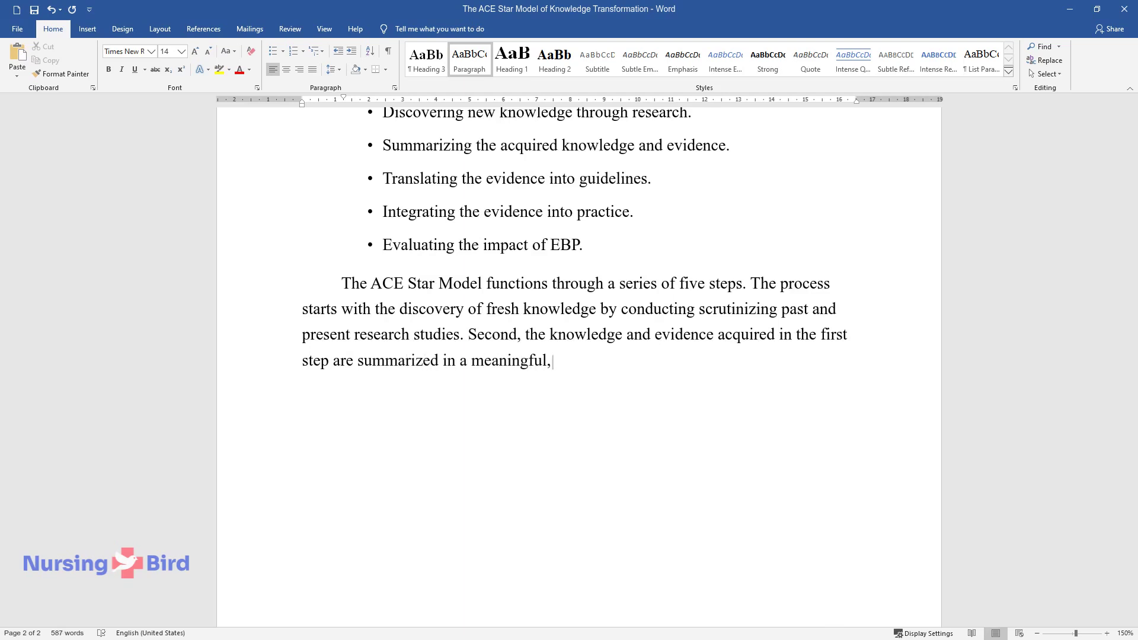
pyautogui.write(' simple, and organized form. It i')
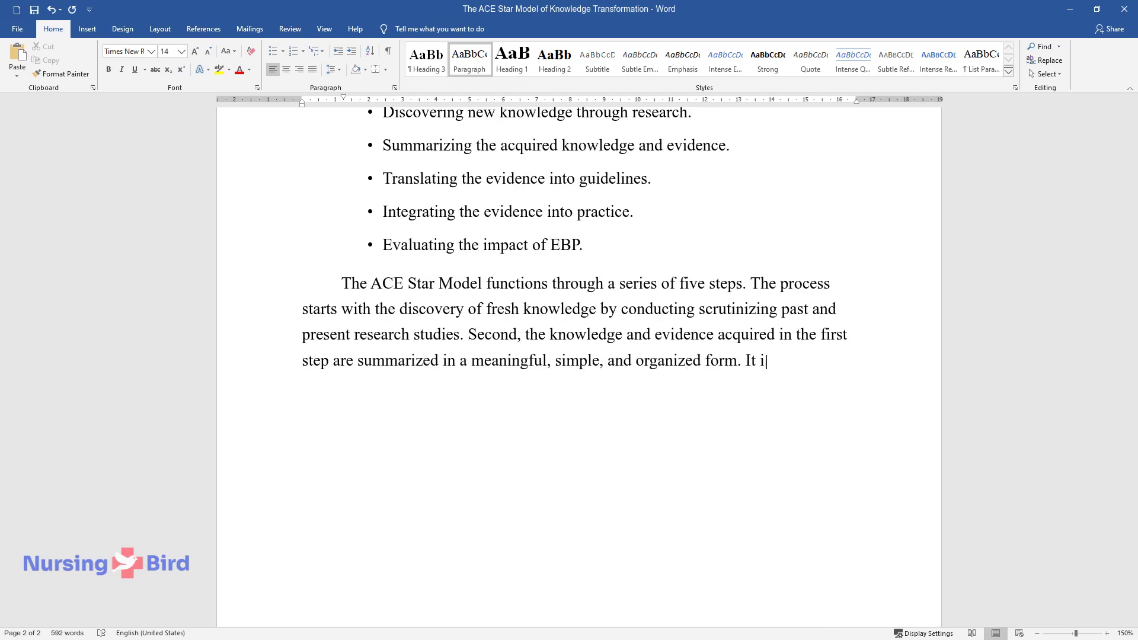
pyautogui.write('nvolves generating new knowledge ')
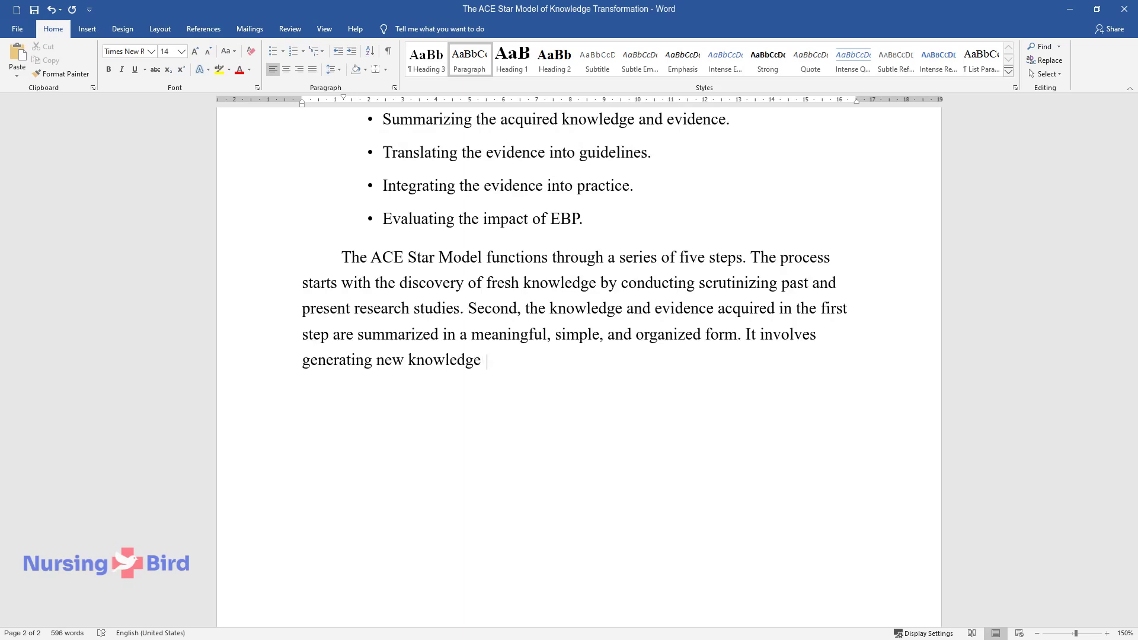
pyautogui.write('through the findings. Third, the ')
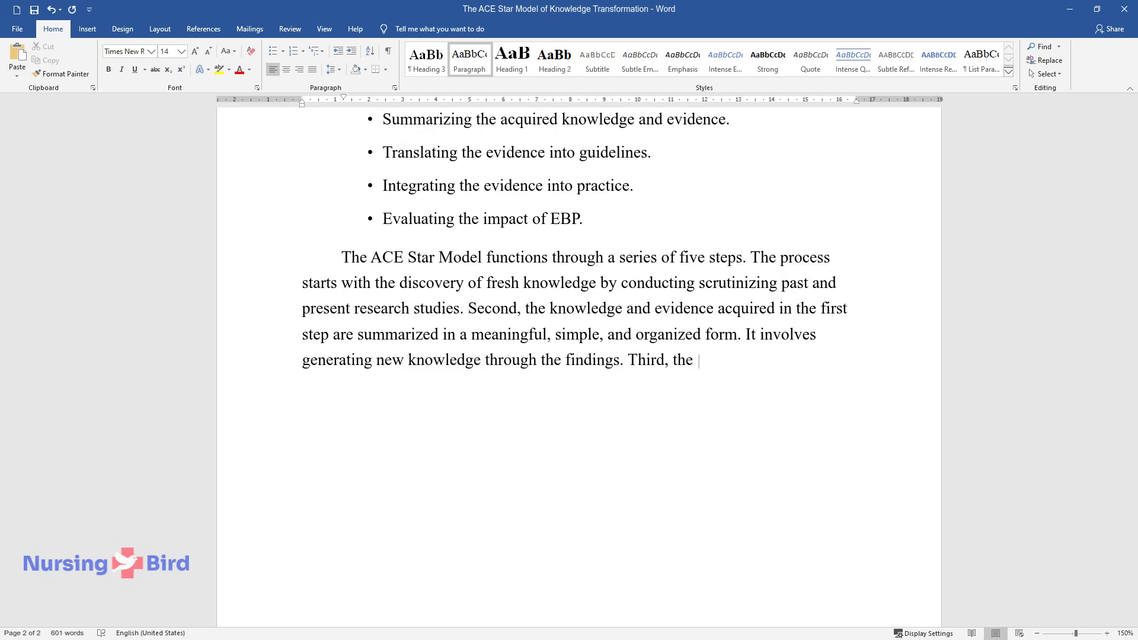
pyautogui.write('new knowledge is translated into')
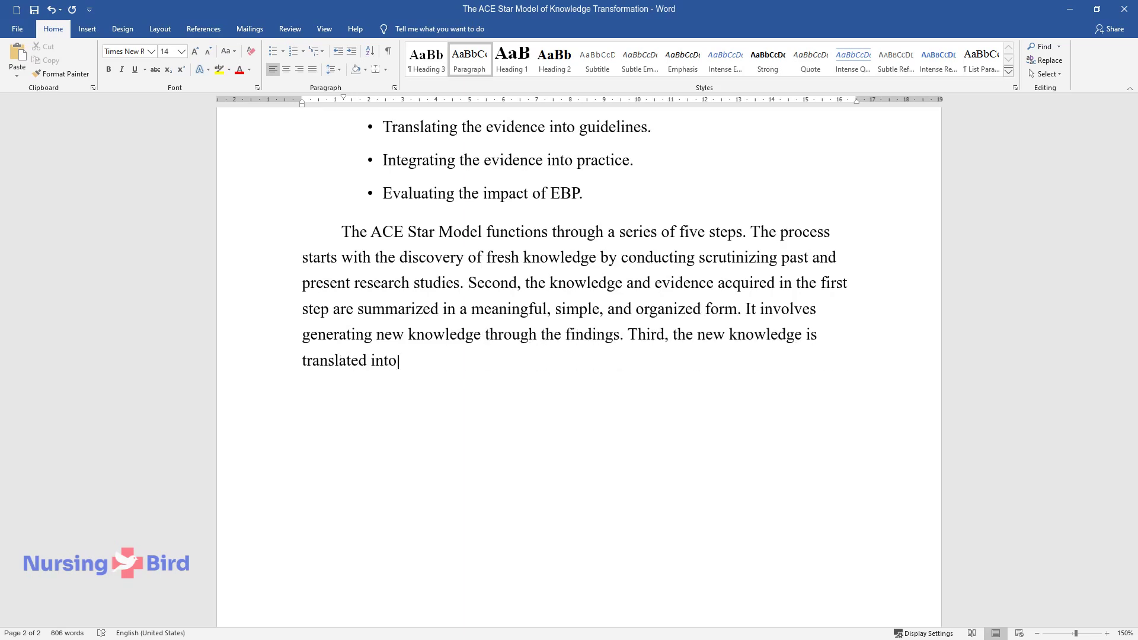
pyautogui.write(' a standard of best practice in c')
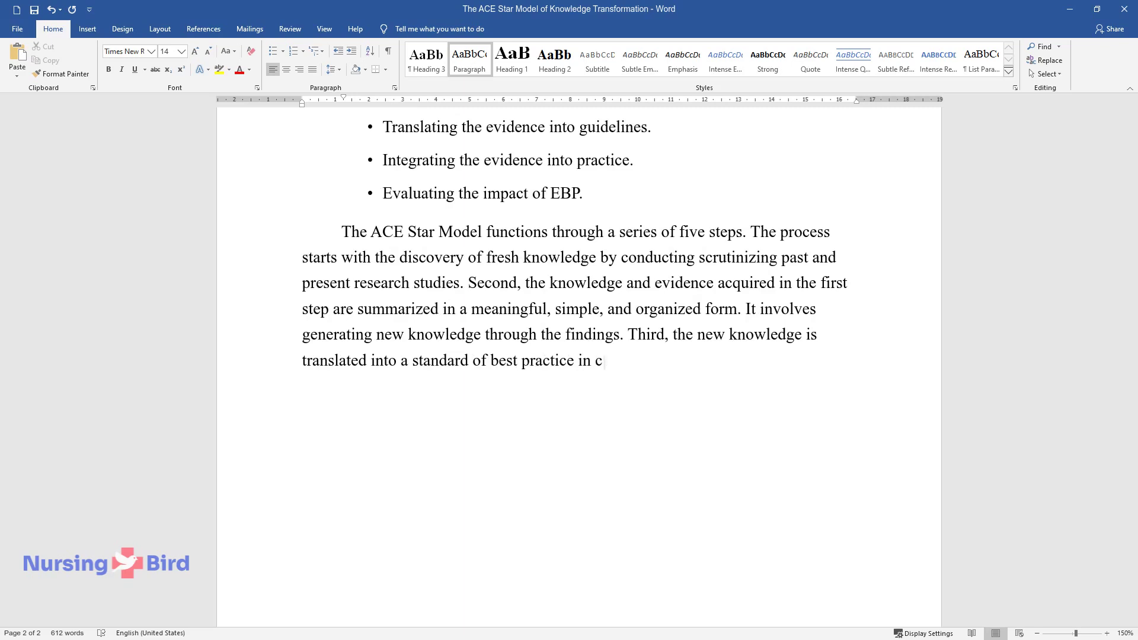
pyautogui.write('linical nursing. At this stage,')
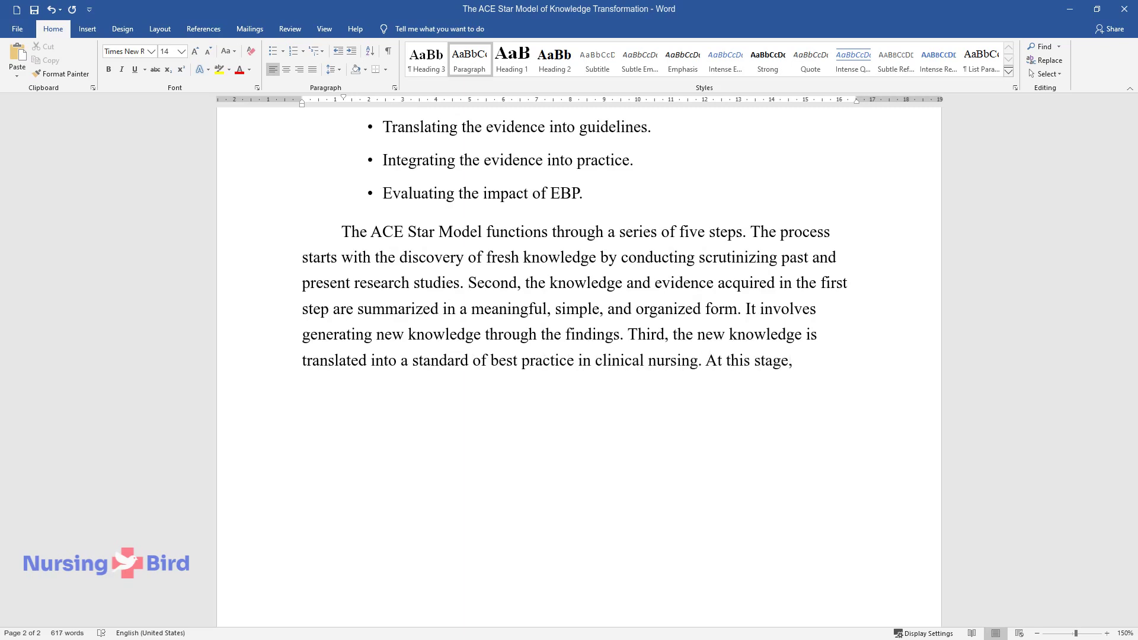
pyautogui.write(' new guidelines are developed based')
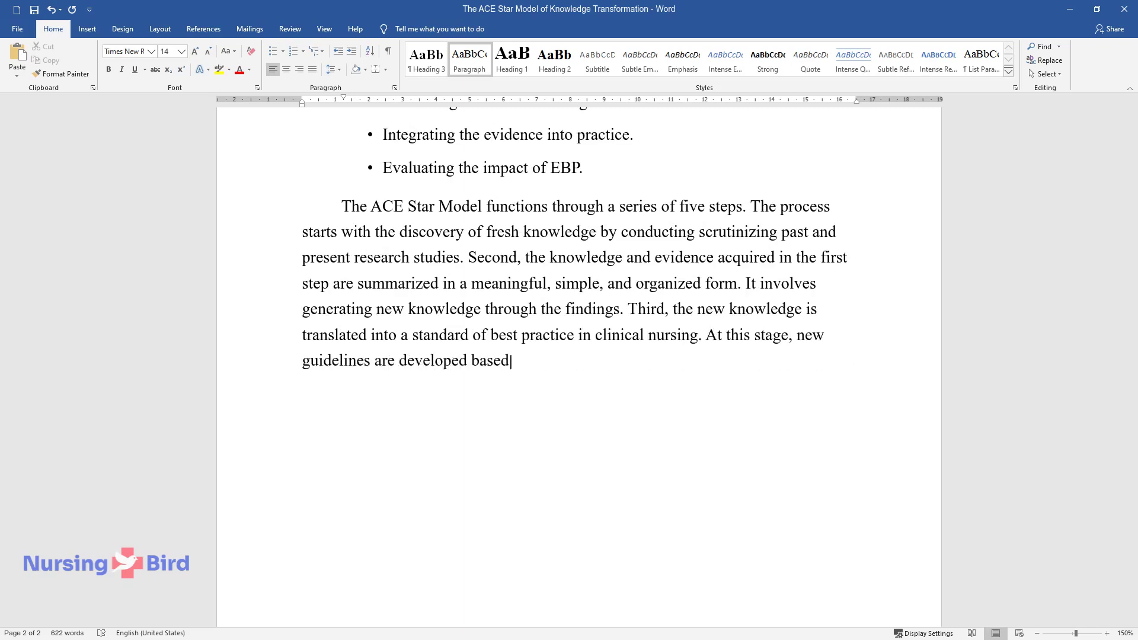
pyautogui.write(' on the summary of evidence obtai')
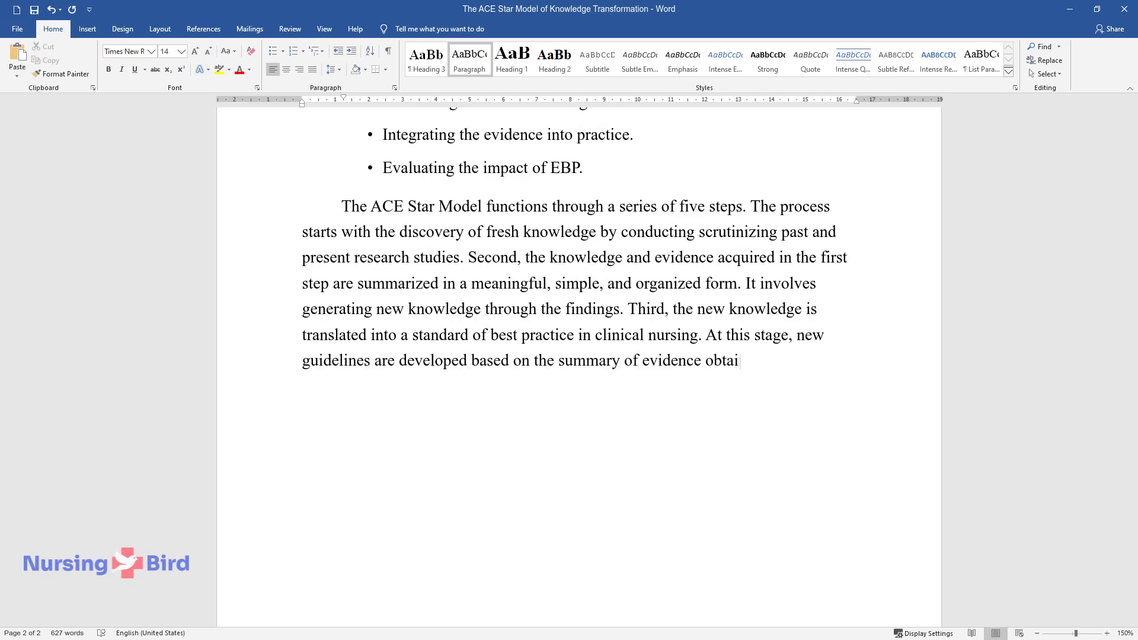
pyautogui.write('ned in step two. In the fourth s')
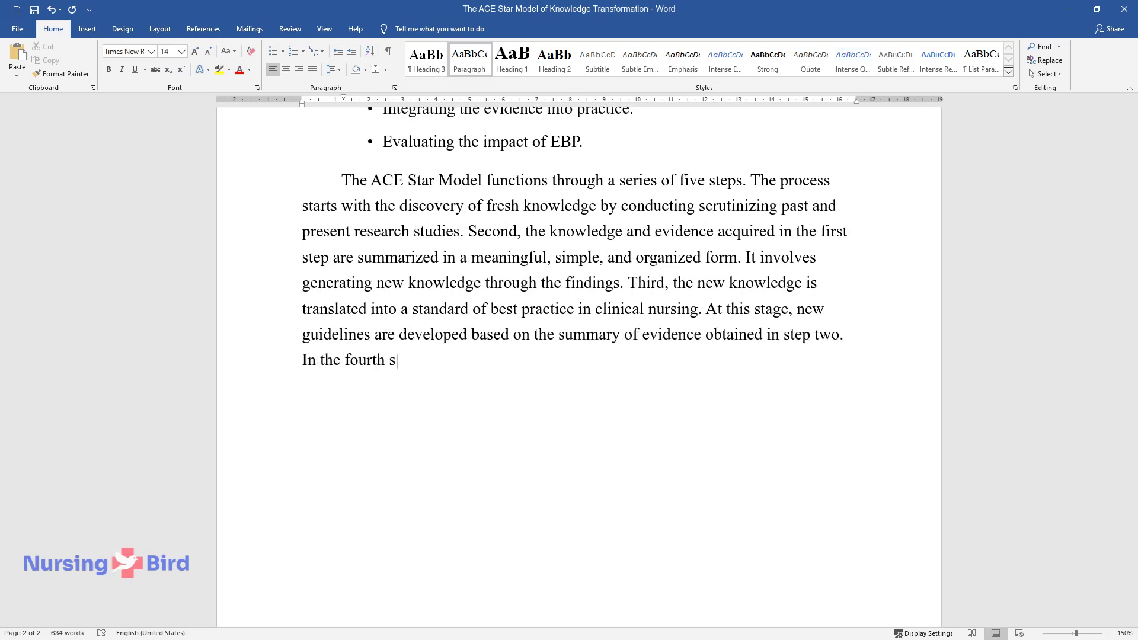
pyautogui.write('tage, the guidelines are integrat')
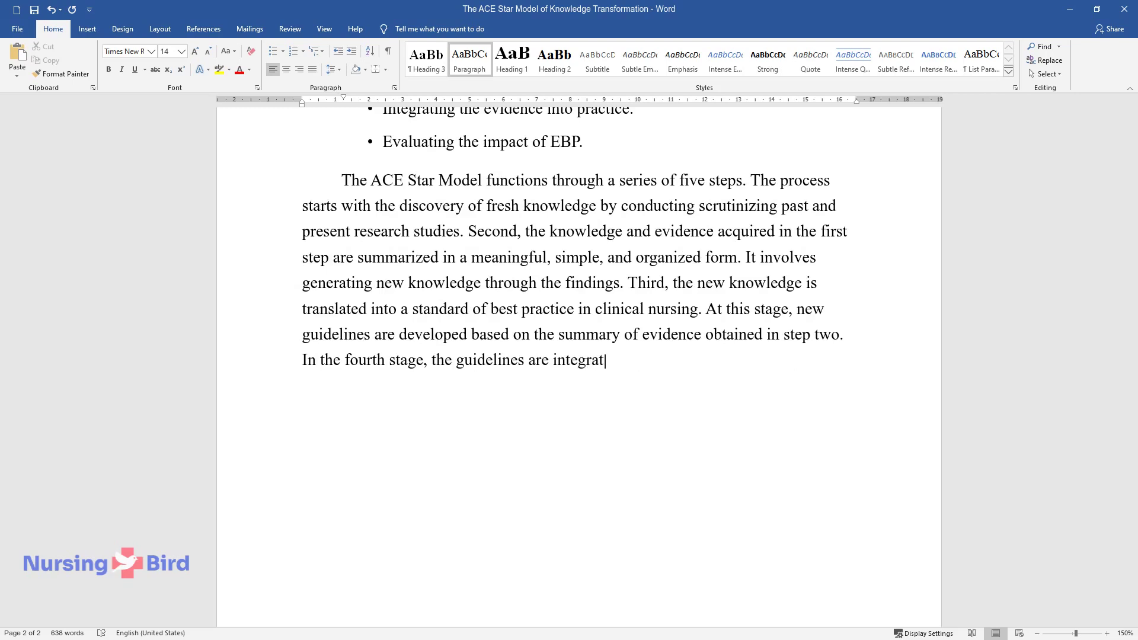
pyautogui.write('ed into practice through effectiv')
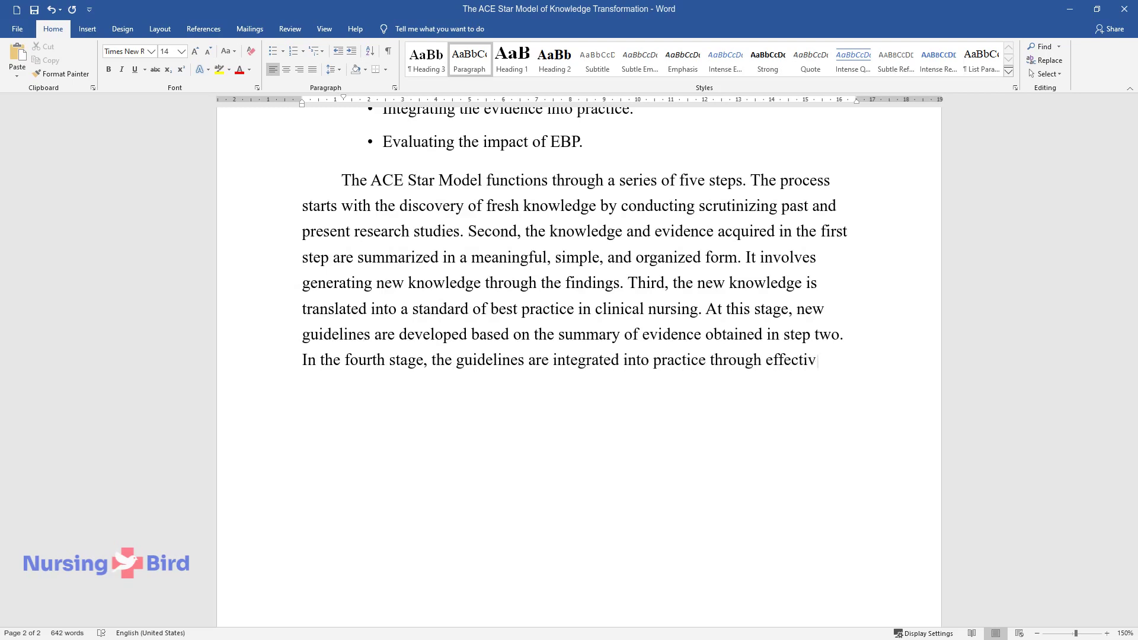
pyautogui.write('e and efficient decision-making f')
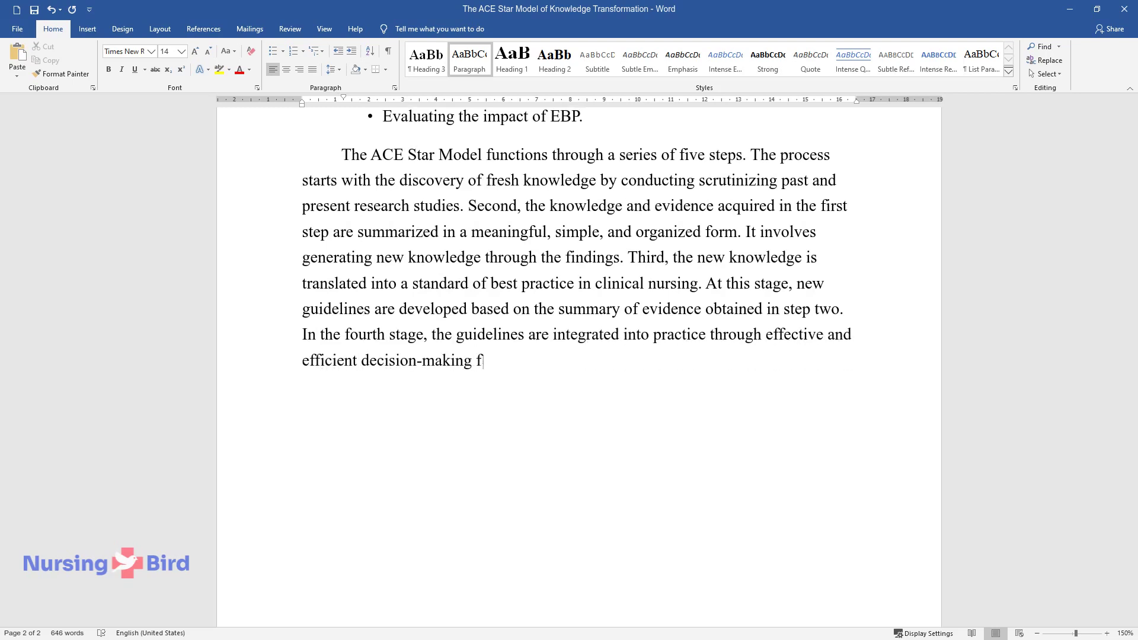
pyautogui.write('or high-quality healthcare deliv')
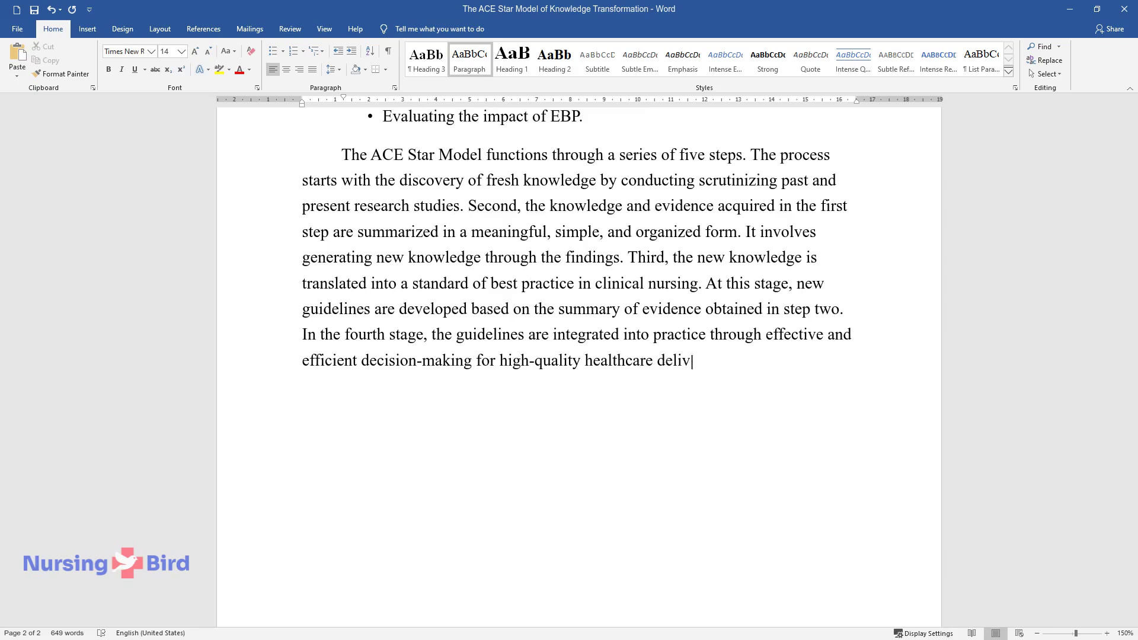
pyautogui.write('ery. It entails the greatest impa')
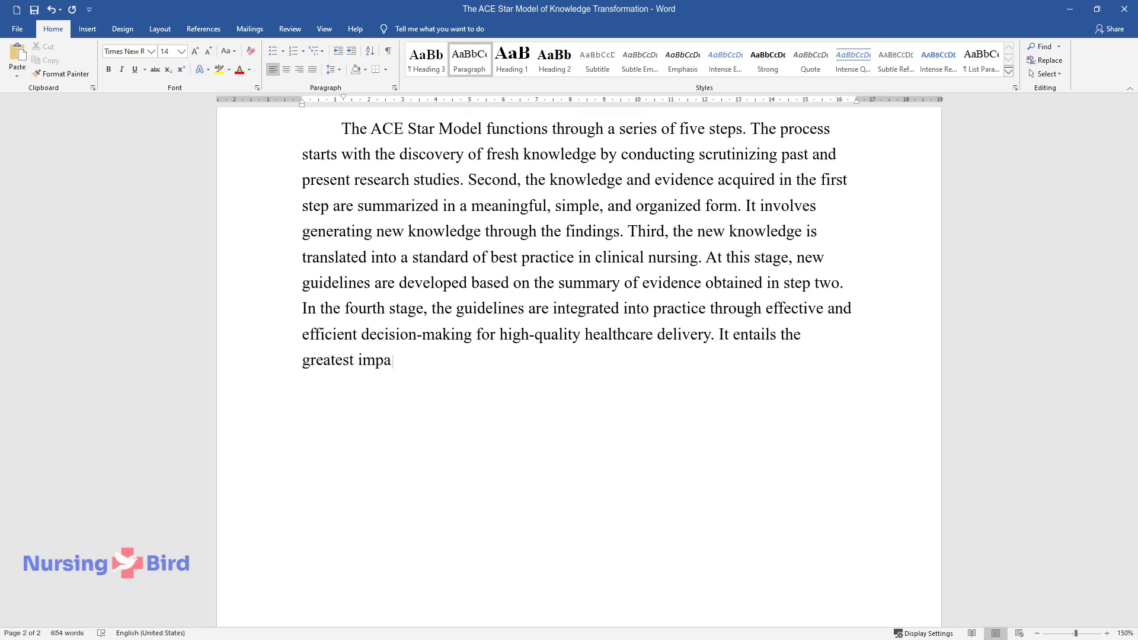
pyautogui.write('ct of the EBP on individuals and ')
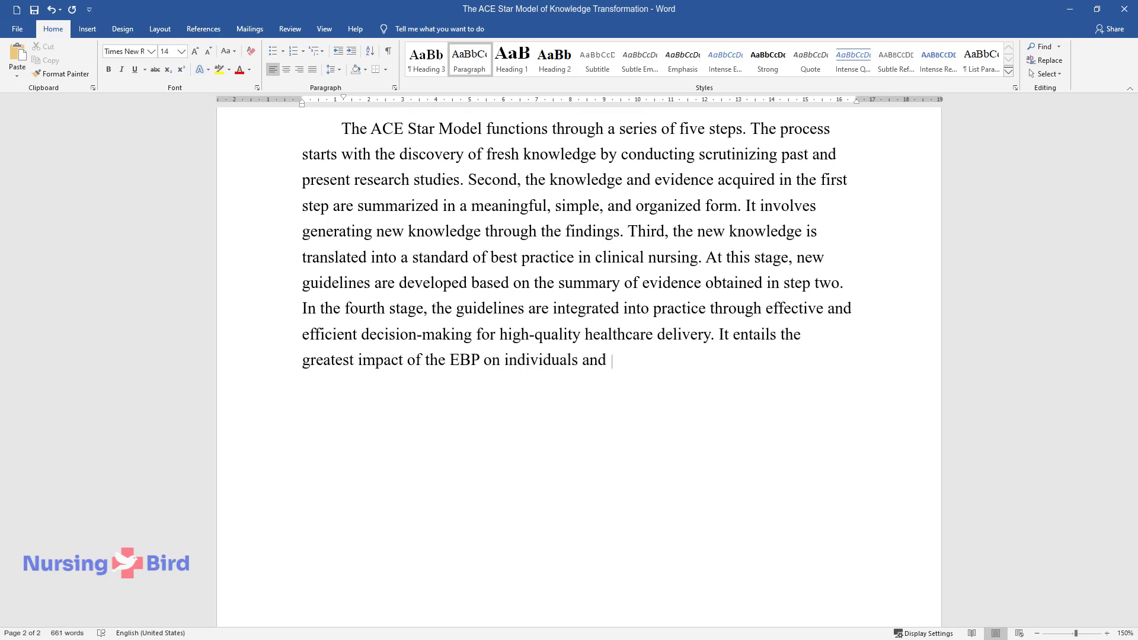
pyautogui.write('organizations. Lastly, an evaluat')
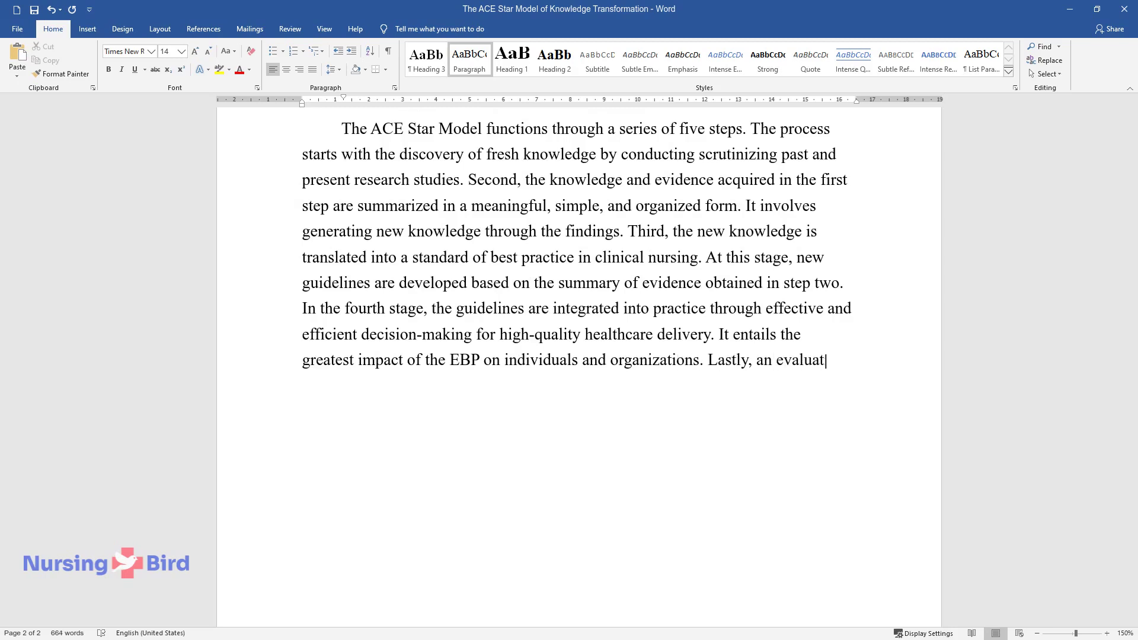
pyautogui.write('ion of the EBP is conducted to as')
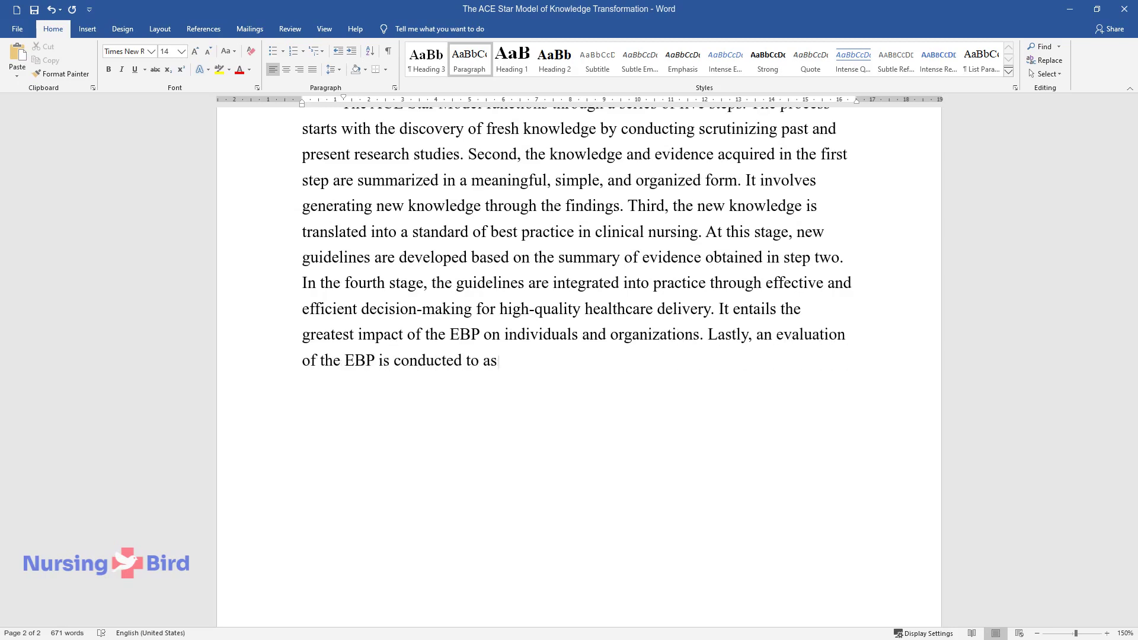
pyautogui.write('sess its impact on patient outco')
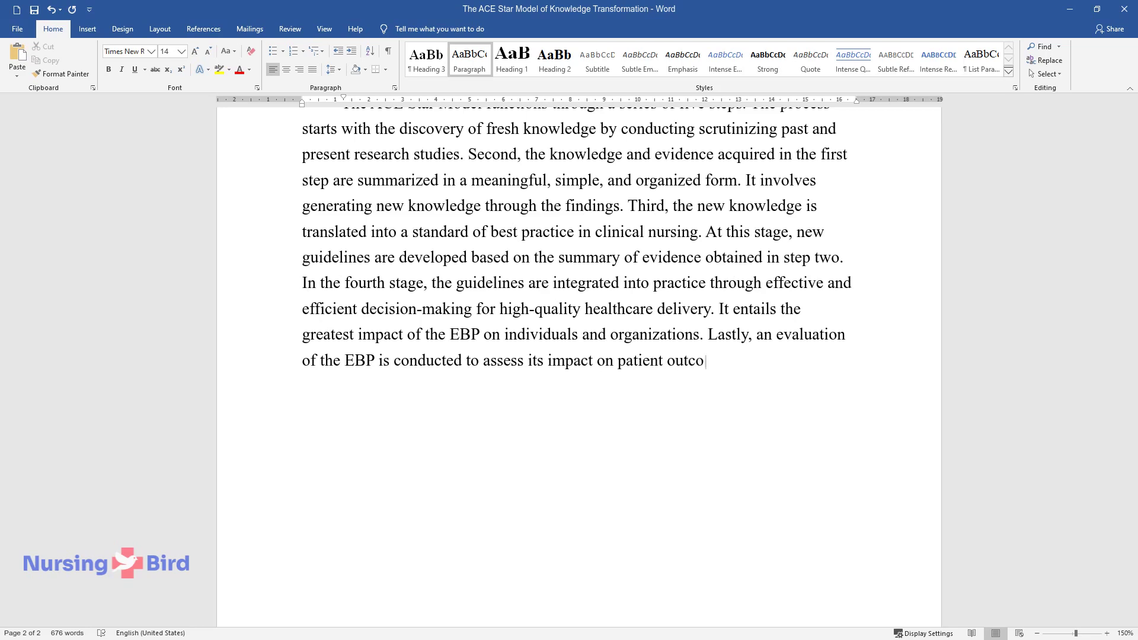
pyautogui.write('mes. It involves explorin')
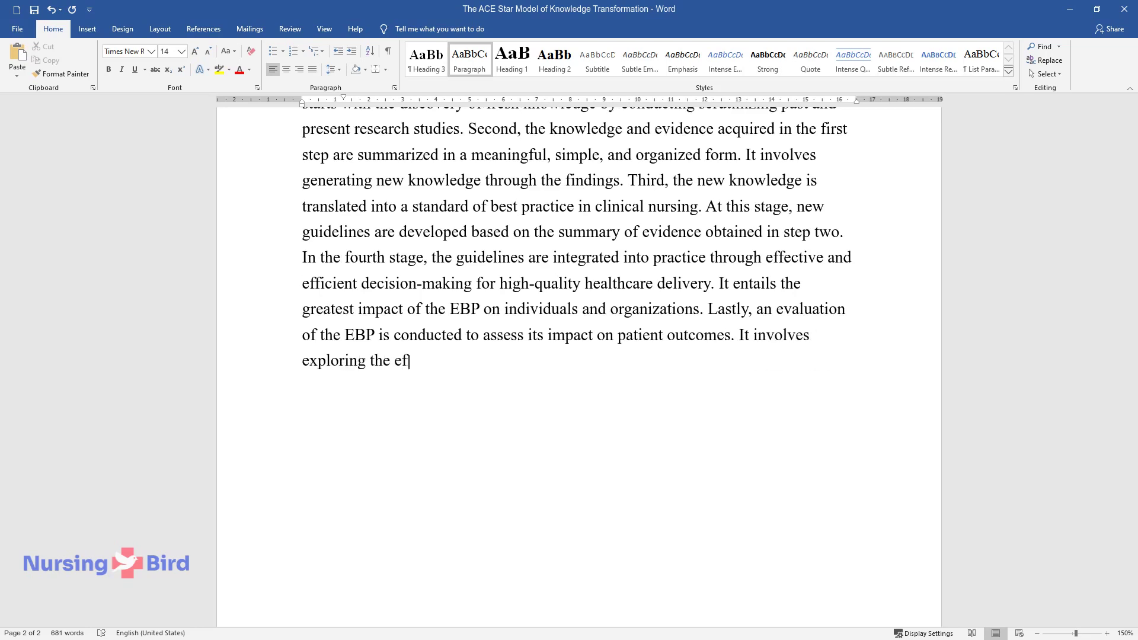
pyautogui.write('g the effect of the application of EBP on ')
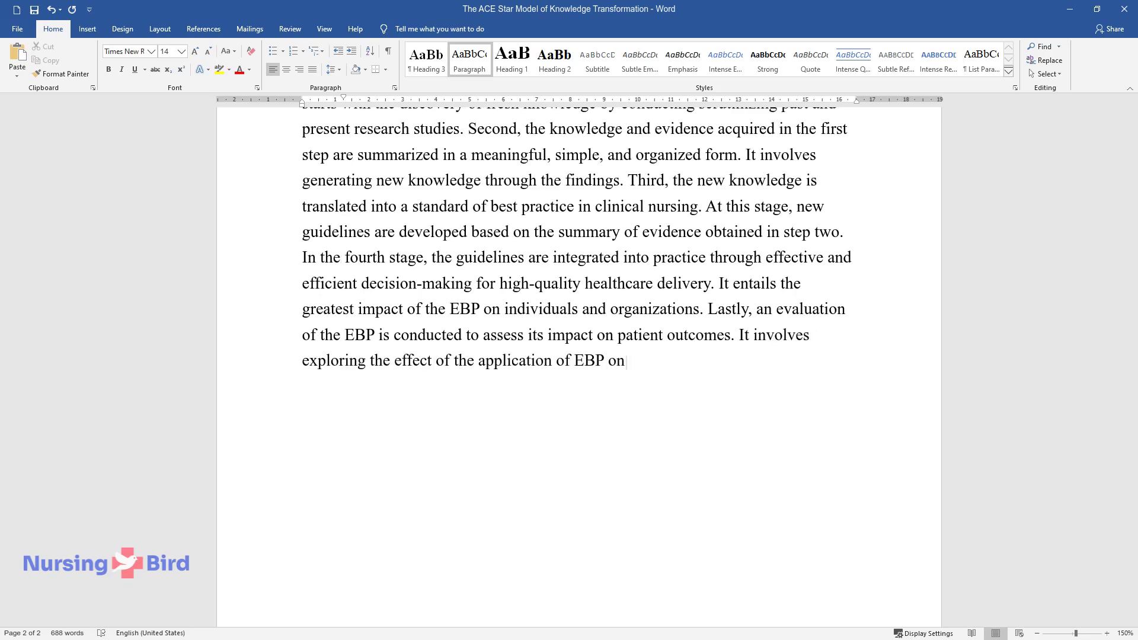
pyautogui.write('patient healthiness, provider fu')
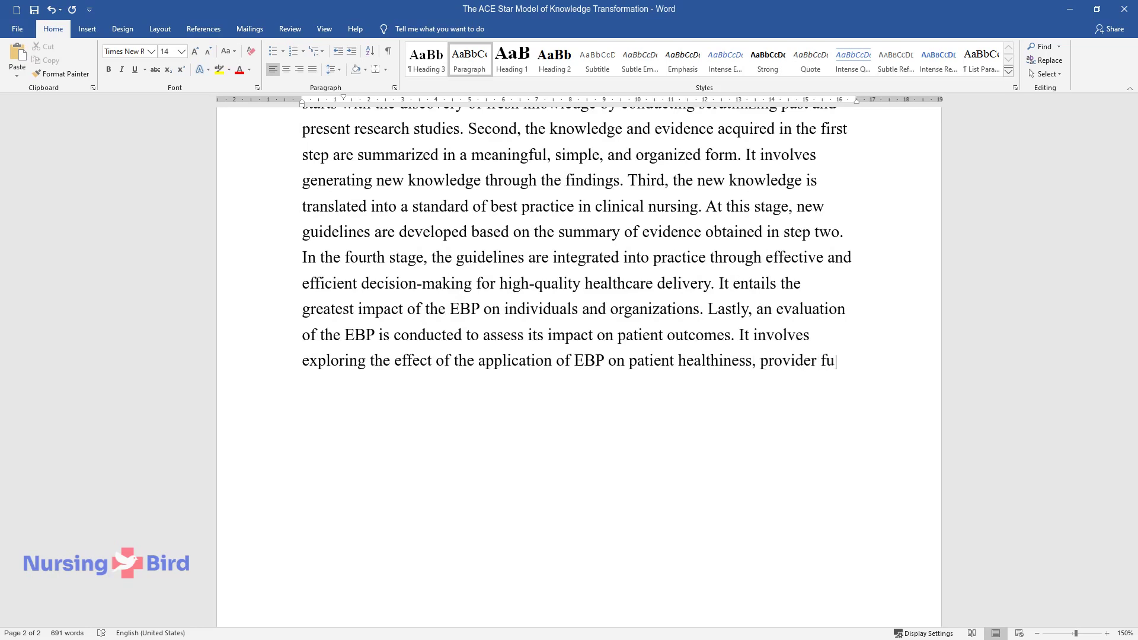
pyautogui.write('lfillment, financial effect, effectiveness, and productivity of t')
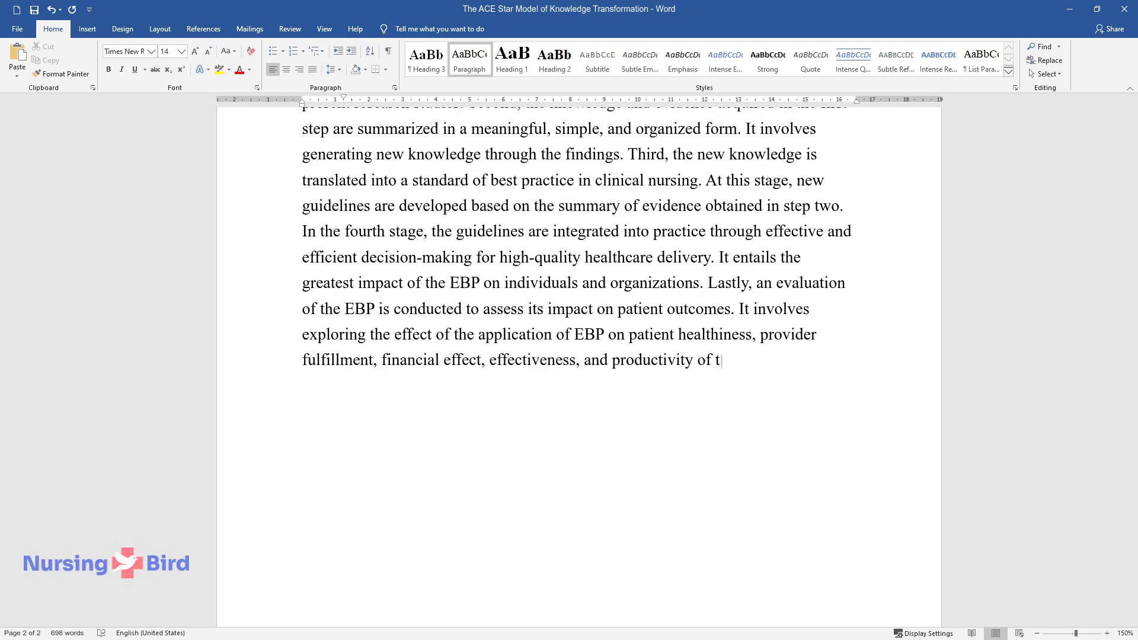
pyautogui.write('he community nurses.')
# - Move below the finished stages paragraph to the line for the Summary heading
pyautogui.press('Down')
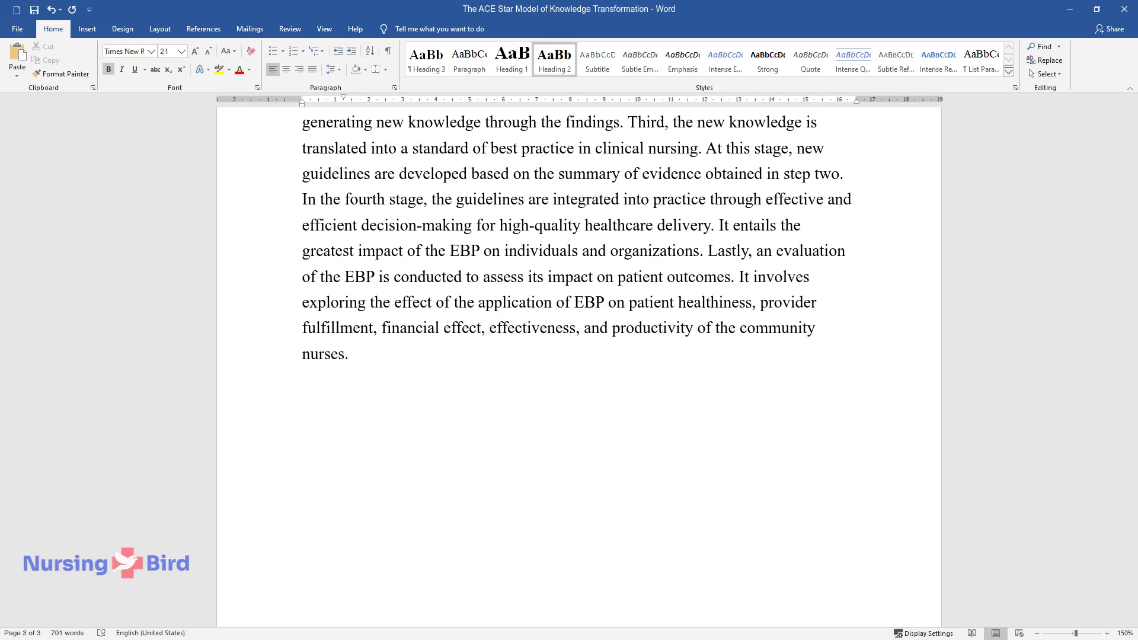
# - Add a 'Summary' heading with five question bullets ending 'How is the ACE Star Model unique?', then begin the summary text
pyautogui.write('Summary')
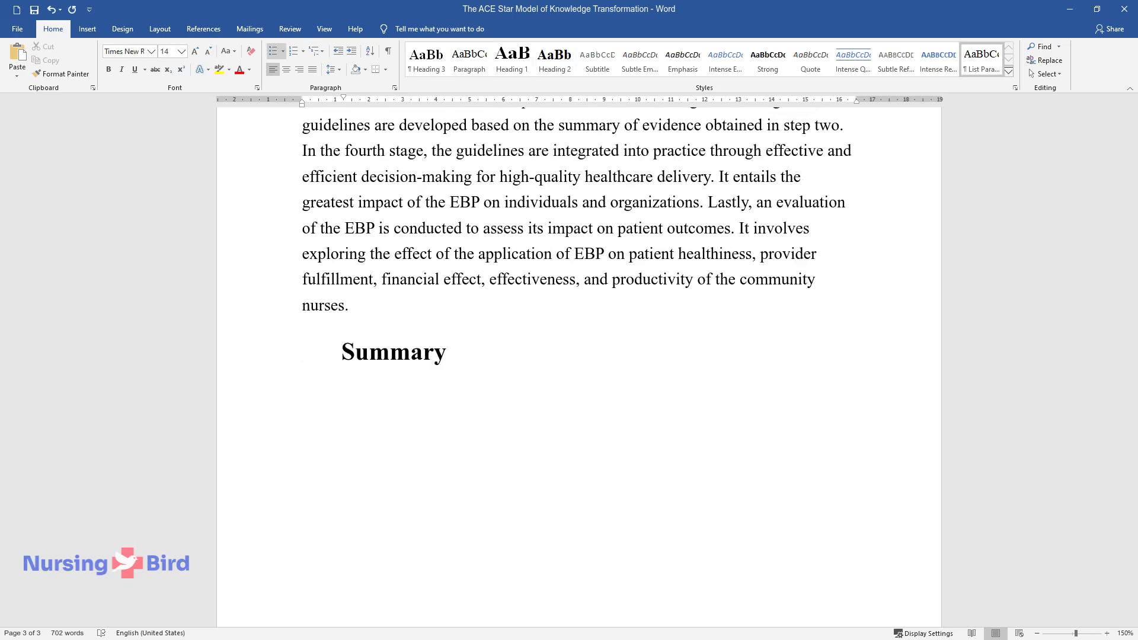
pyautogui.press('Return')
pyautogui.write('Link between EBP and')
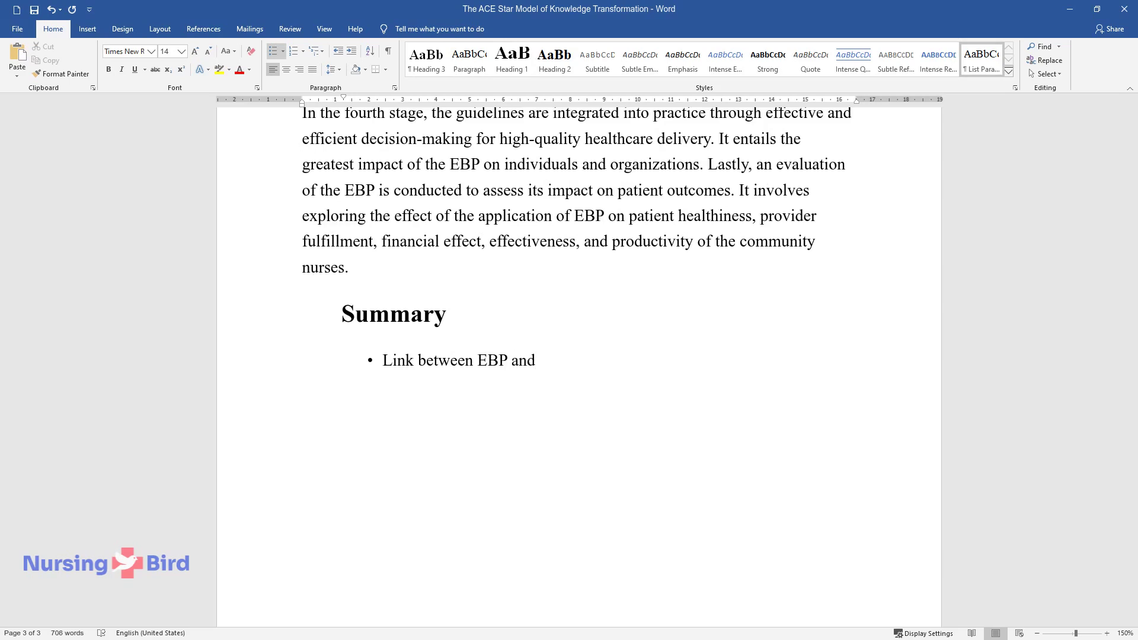
pyautogui.write(' ACE Star Model')
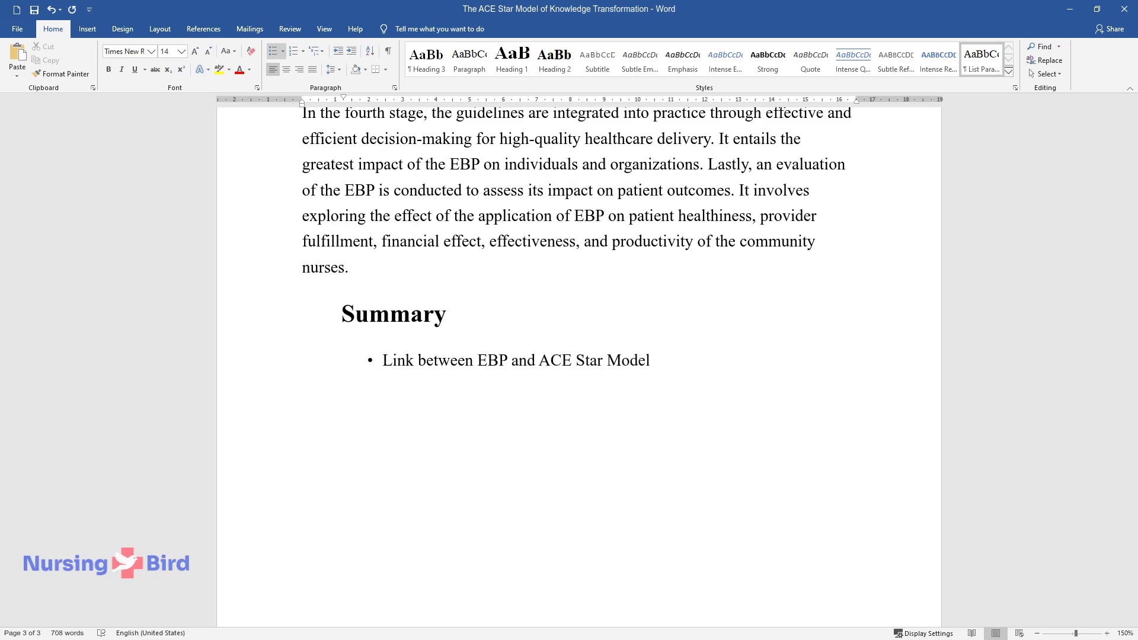
pyautogui.press('Return')
pyautogui.write('Who developed the ACE Star Mo')
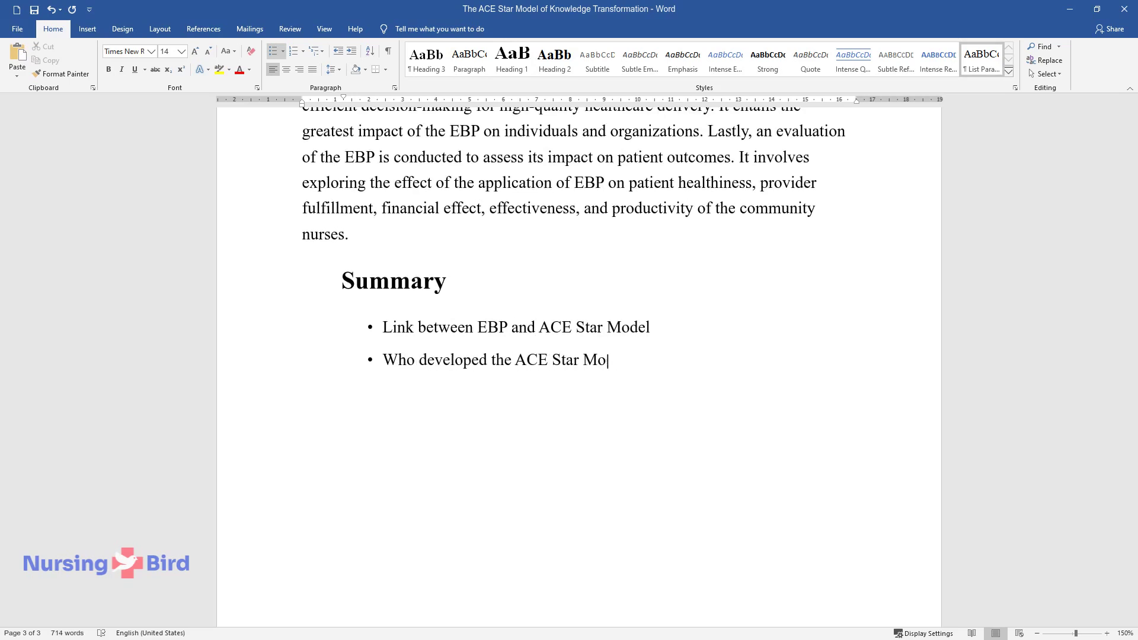
pyautogui.write('del?')
pyautogui.press('Return')
pyautogui.write('How does ACE')
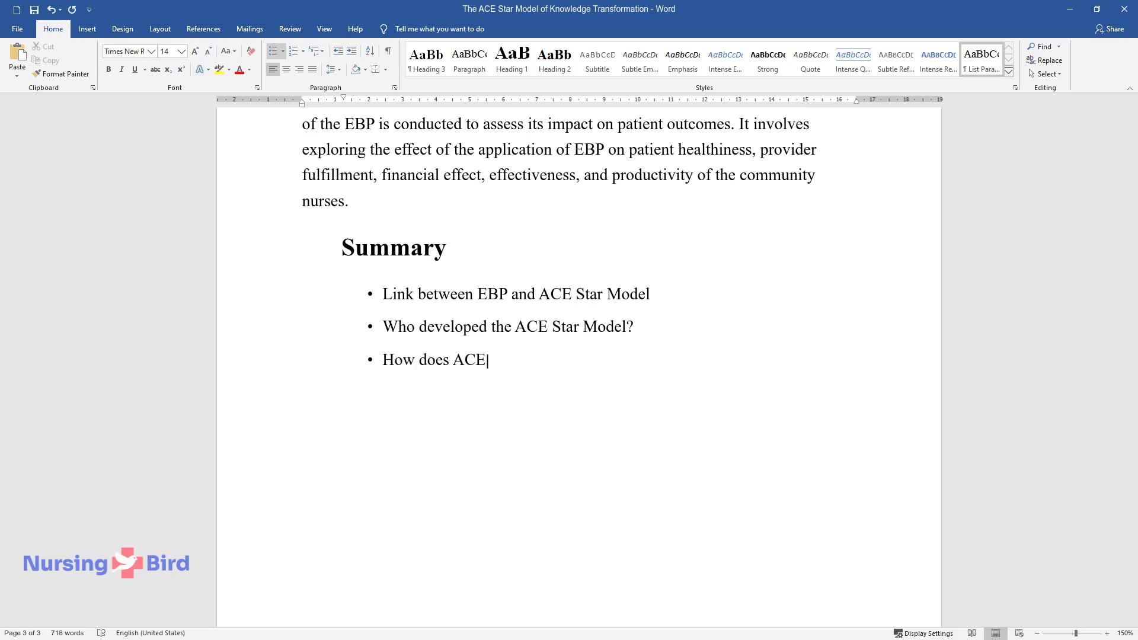
pyautogui.write(' Star Model function?')
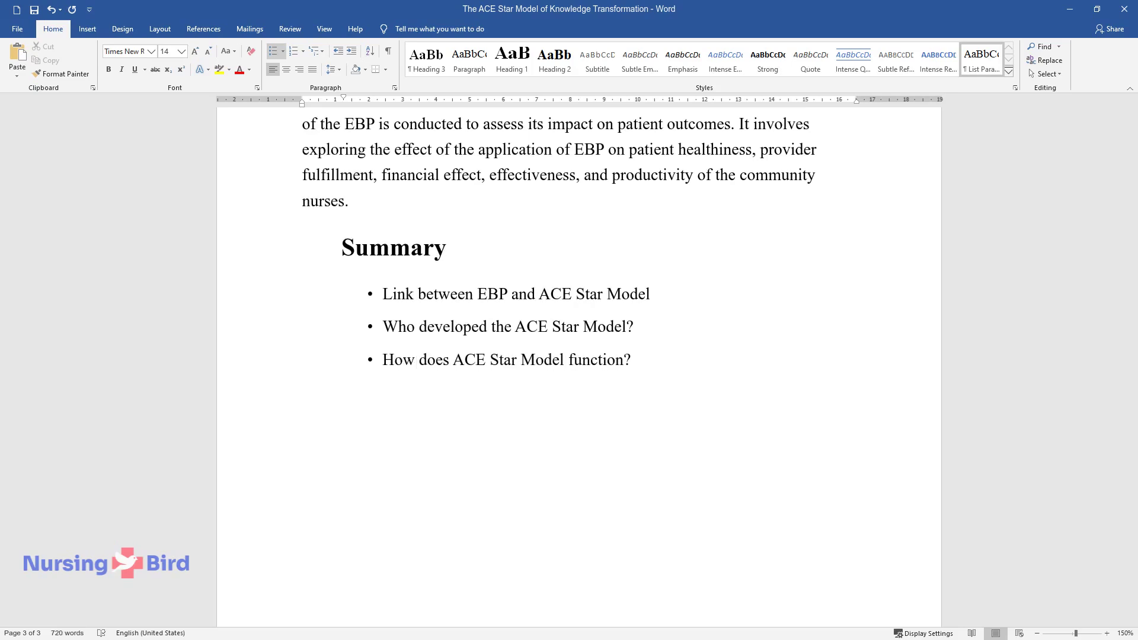
pyautogui.press('Return')
pyautogui.write('Is the ACE Star Model functio')
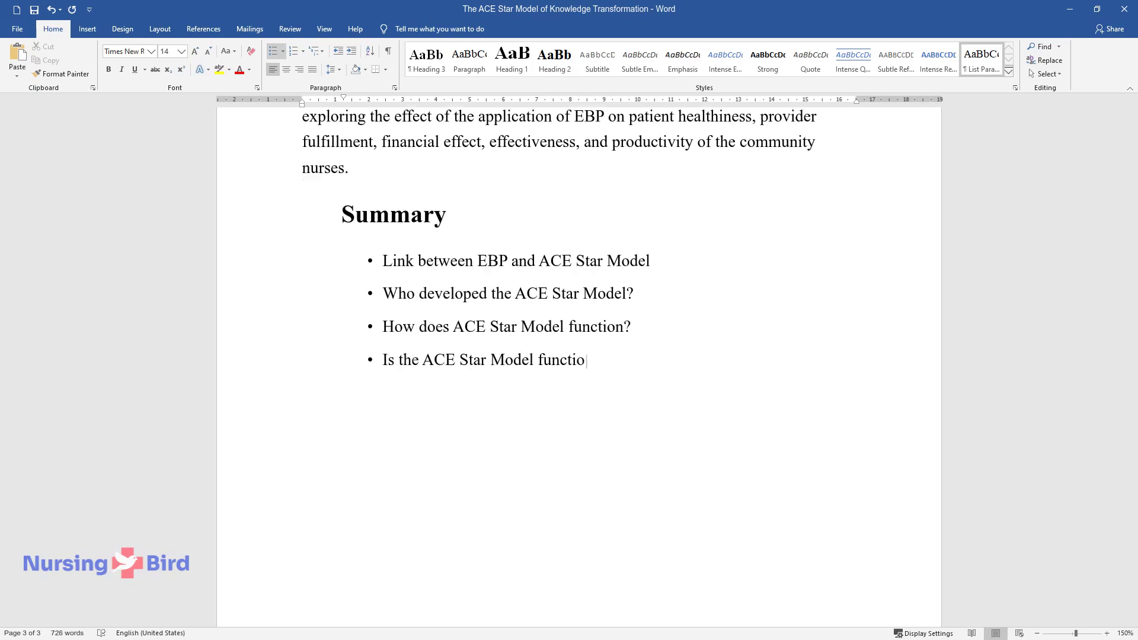
pyautogui.write('n relevant?')
pyautogui.press('Return')
pyautogui.write('How i')
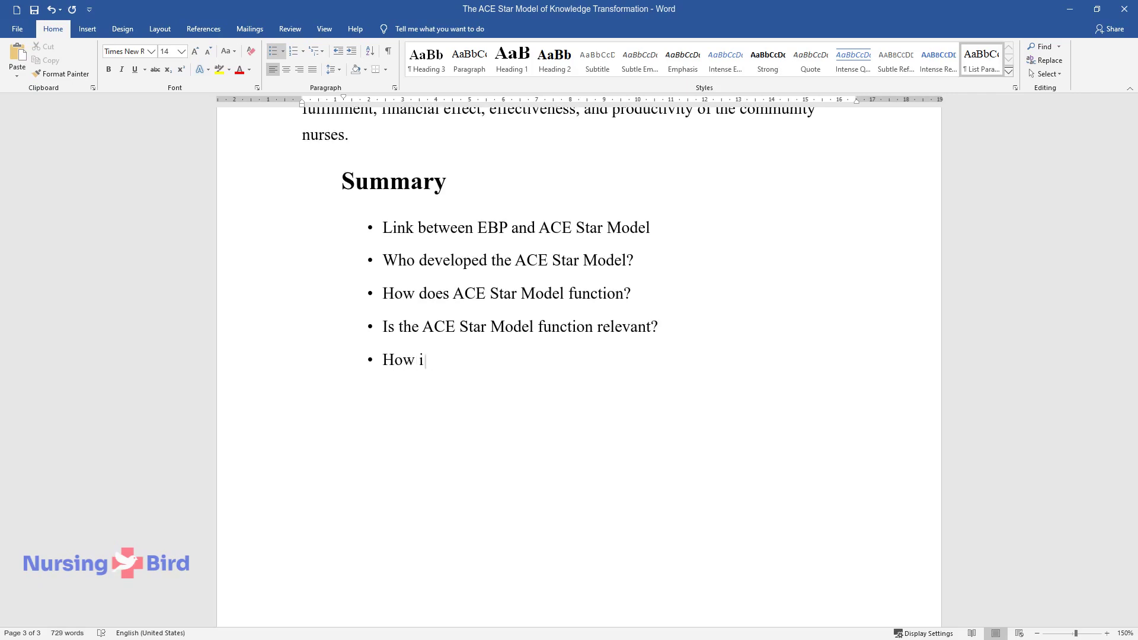
pyautogui.write('s the ACE Star Model unique?')
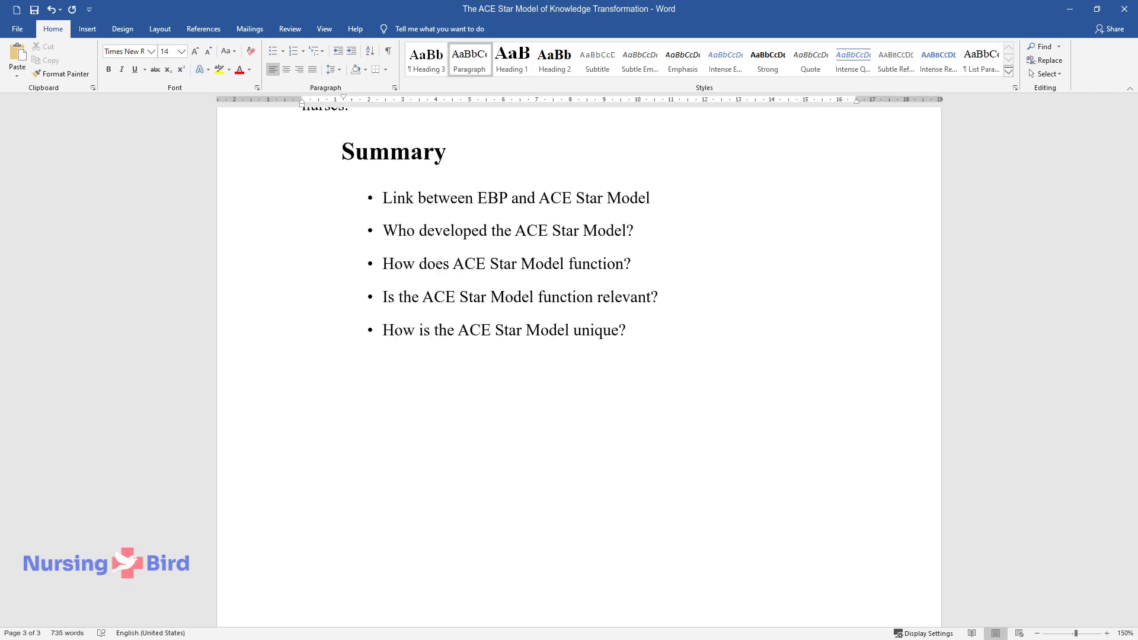
pyautogui.write('The summary inv')
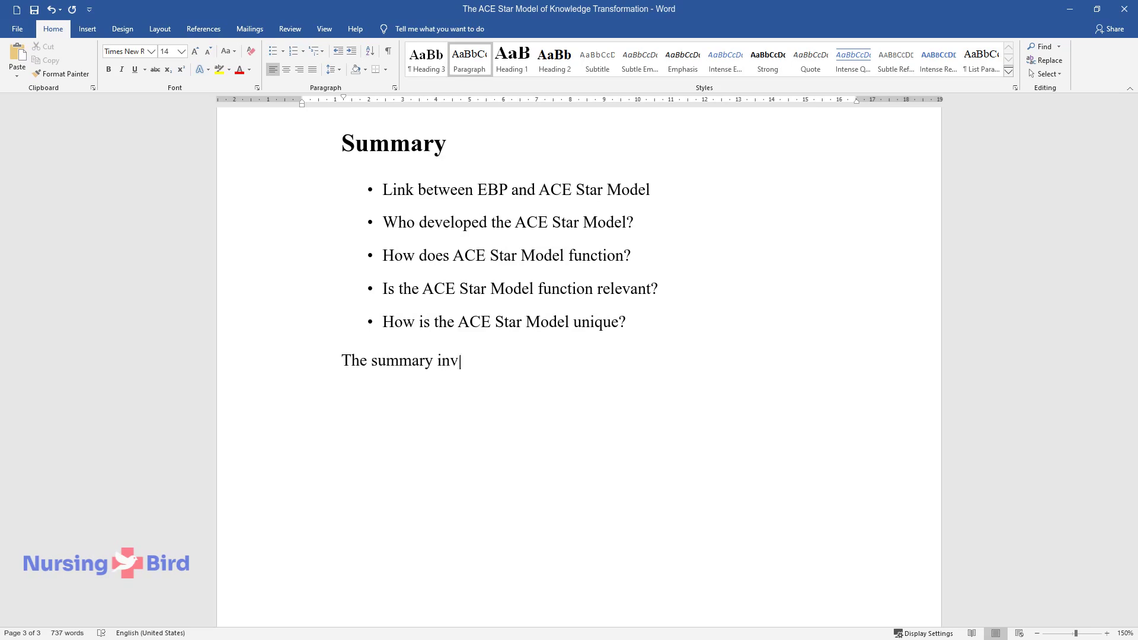
pyautogui.write('olves answering five key question')
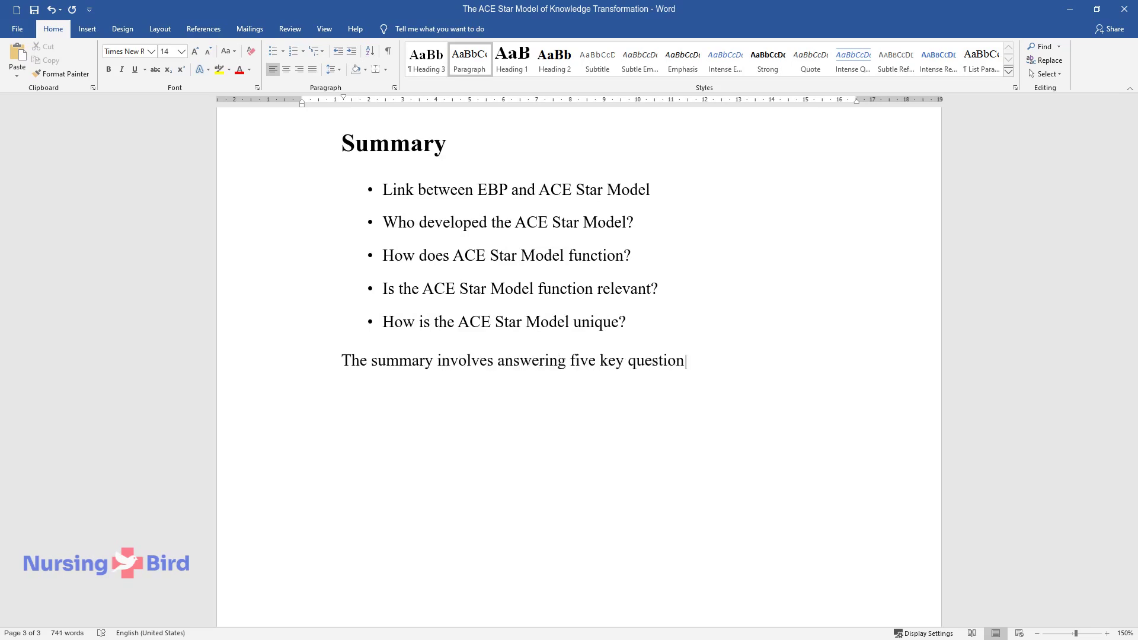
pyautogui.write('s from the paper. The EBP needs t')
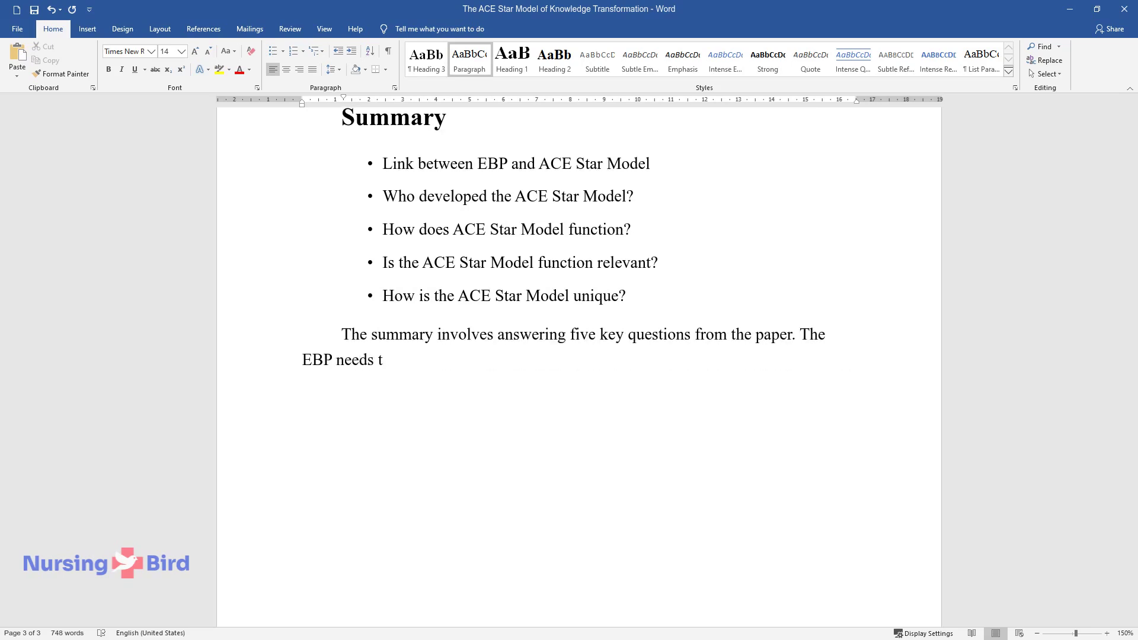
pyautogui.write('o be implemented within a framewor')
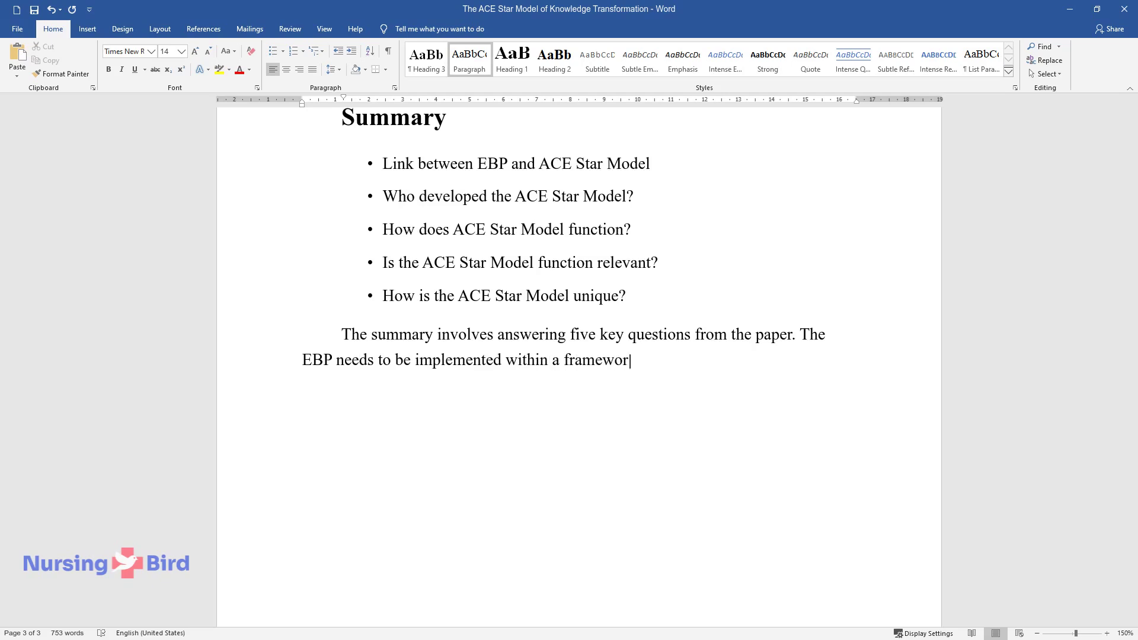
pyautogui.write('k in order to be relevant in the ')
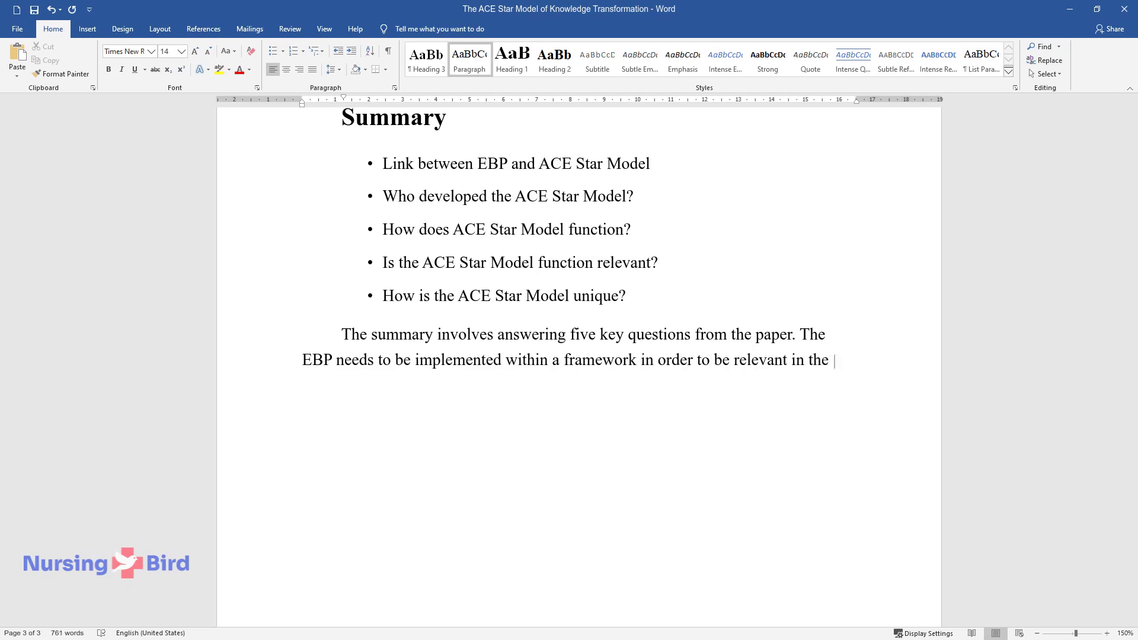
pyautogui.write('nursing profession. The ACE Star')
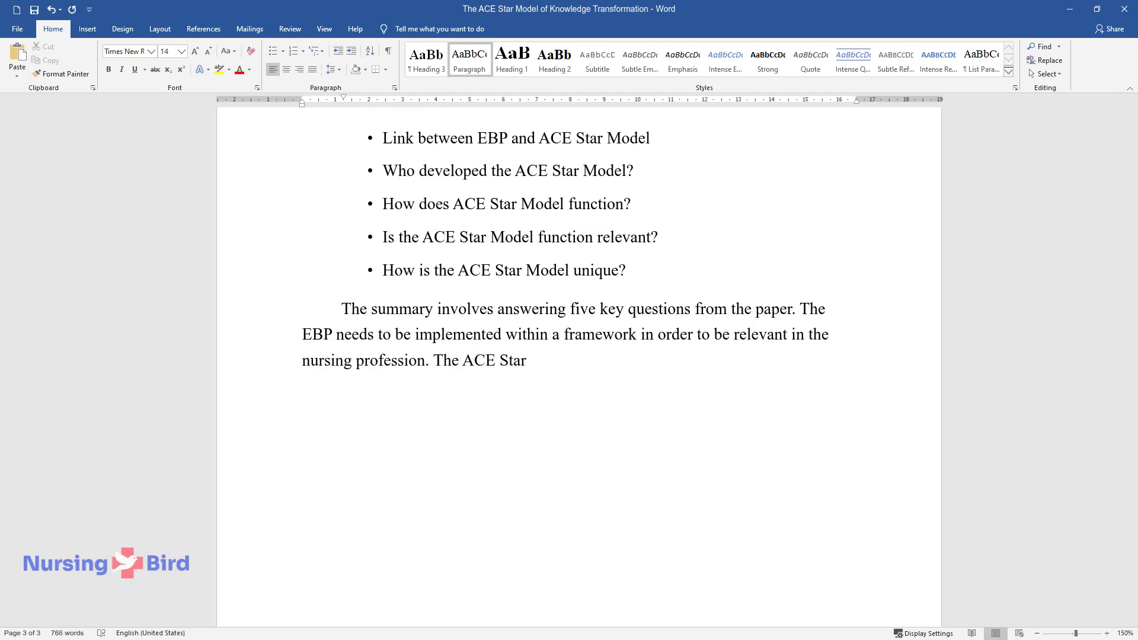
pyautogui.write(' Model provides a simple and organ')
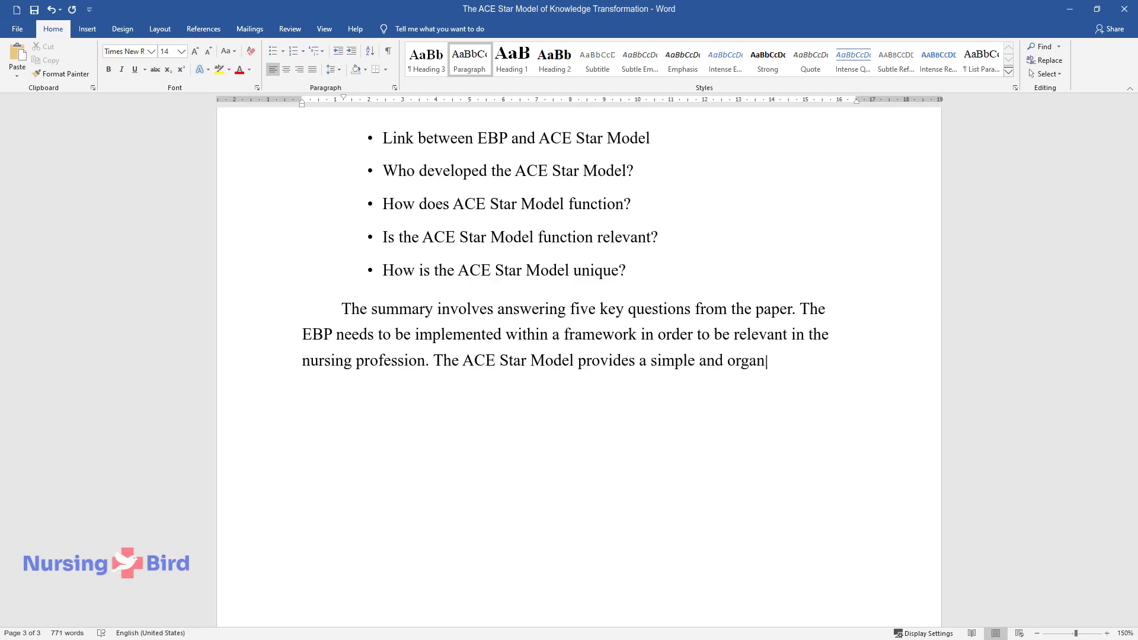
pyautogui.write('ized structure for transforming kn')
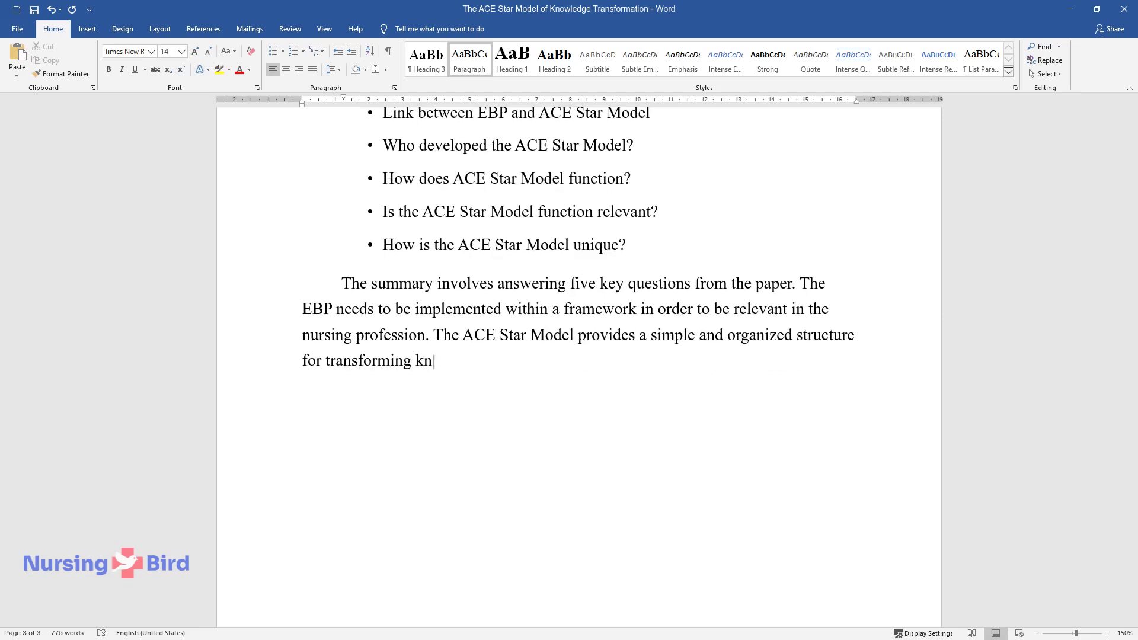
pyautogui.write('owledge into practice. Developed')
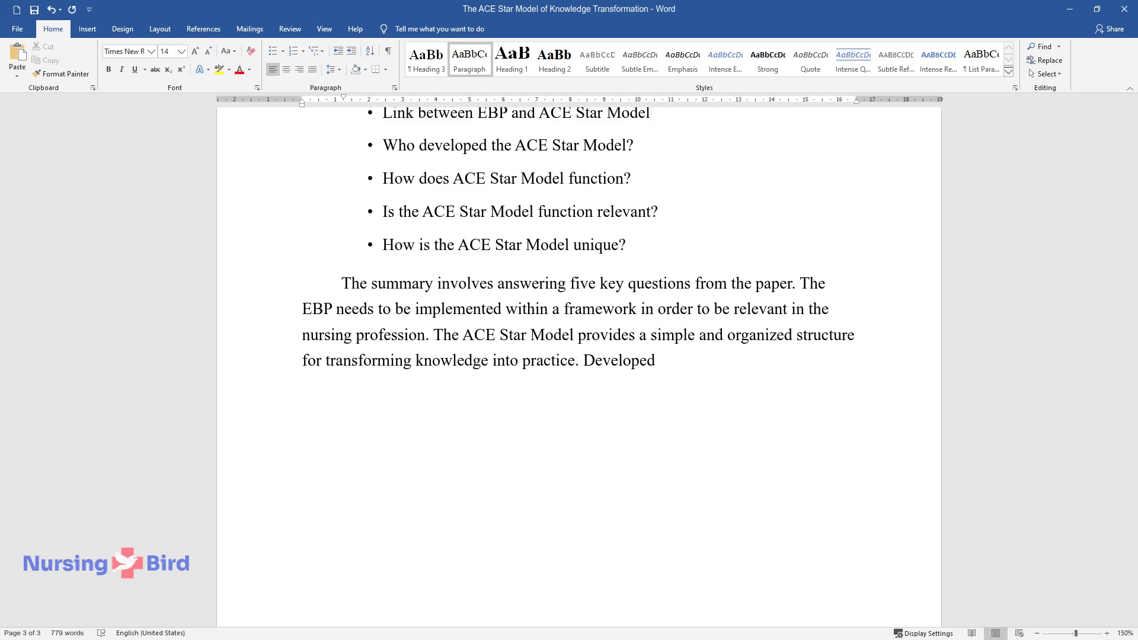
pyautogui.write(' by Dr. Stevens, the model works th')
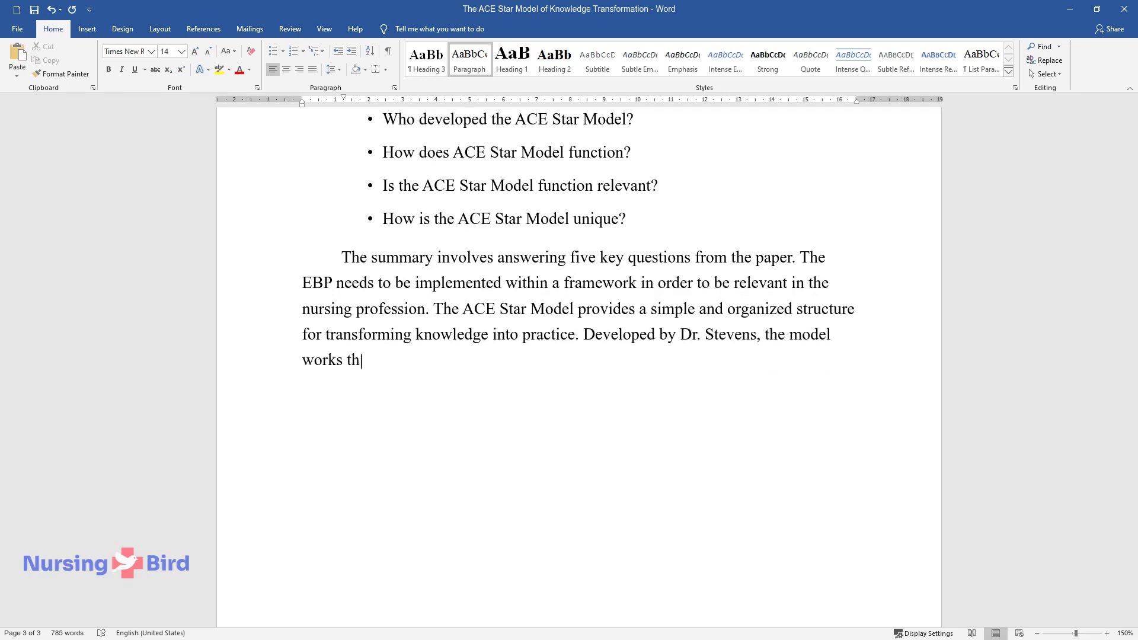
pyautogui.write('rough five key steps through whic')
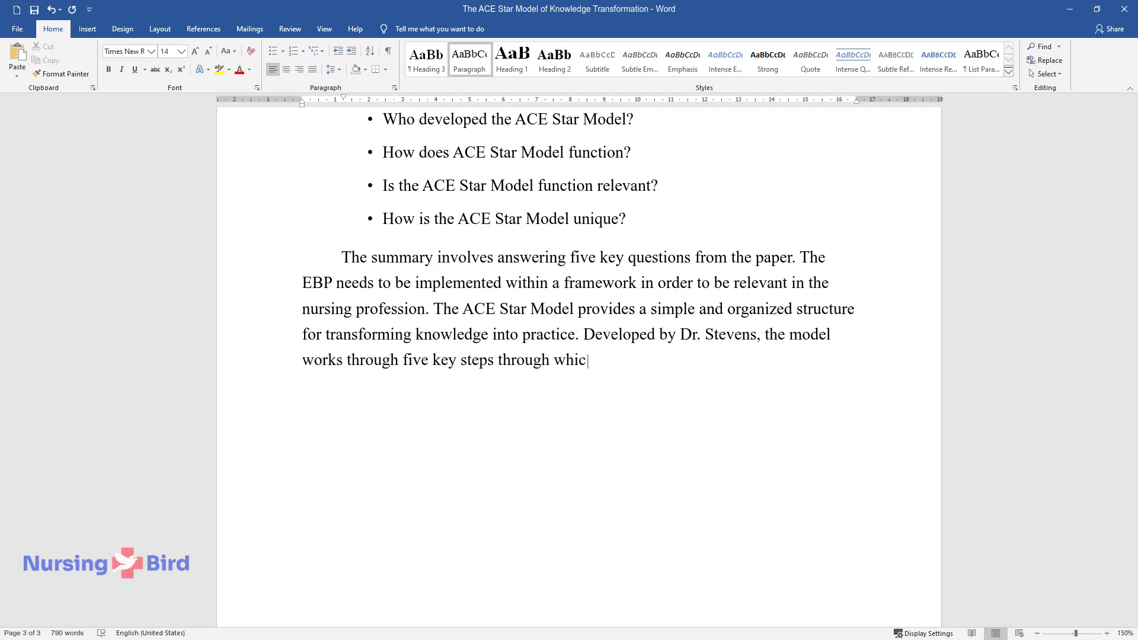
pyautogui.write('h knowledge is acquired, organize')
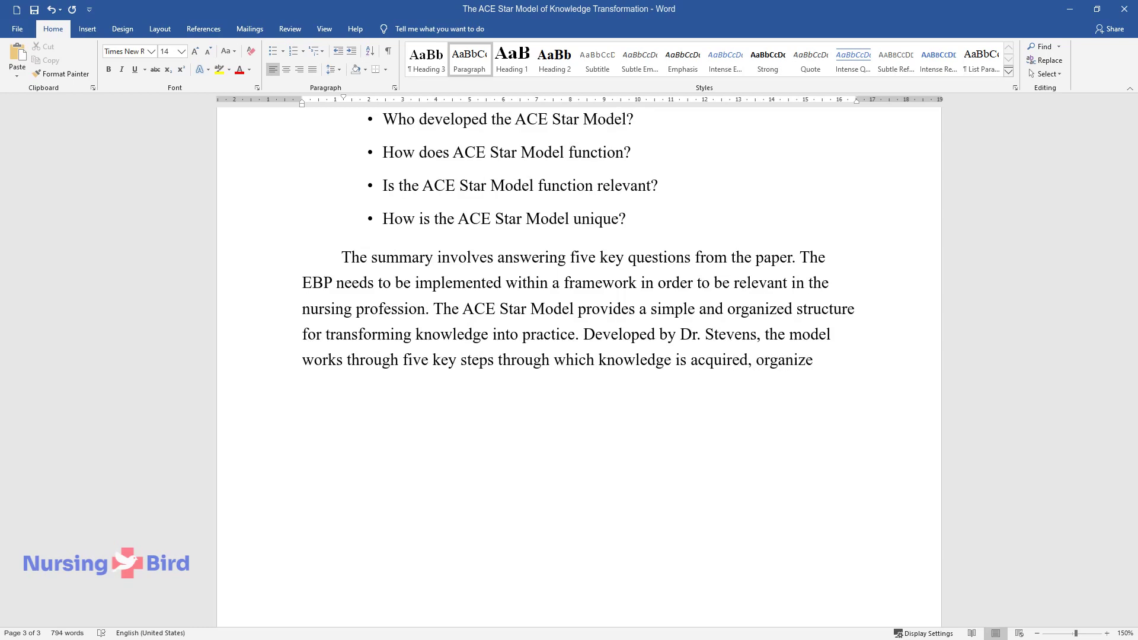
pyautogui.write('d, and applied. It involves accust')
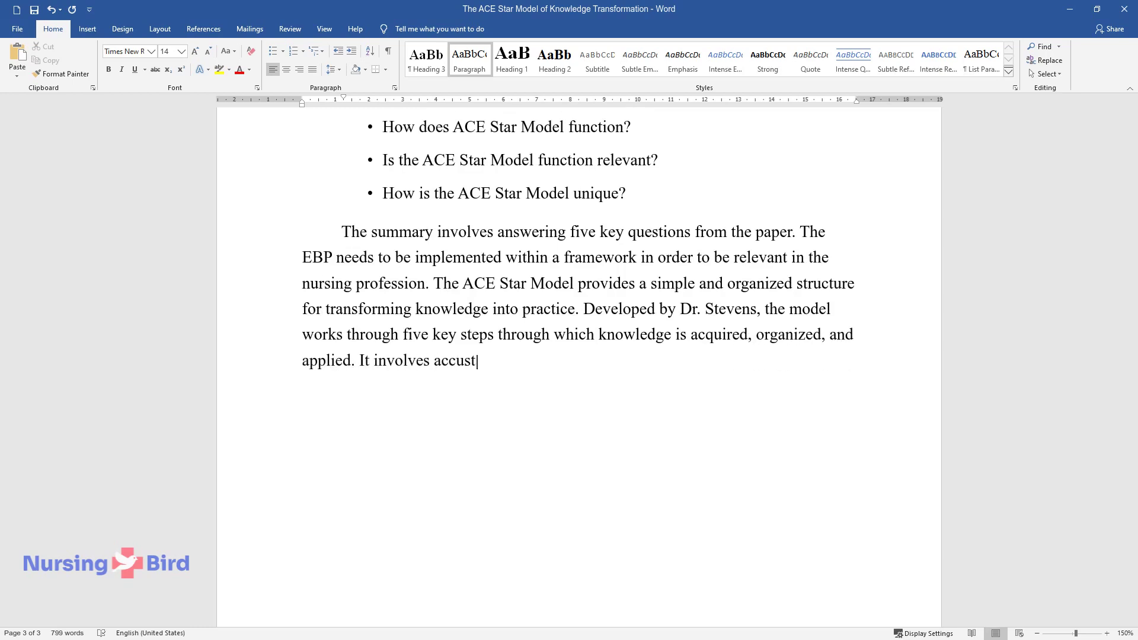
pyautogui.write('omed practices and also lays emph')
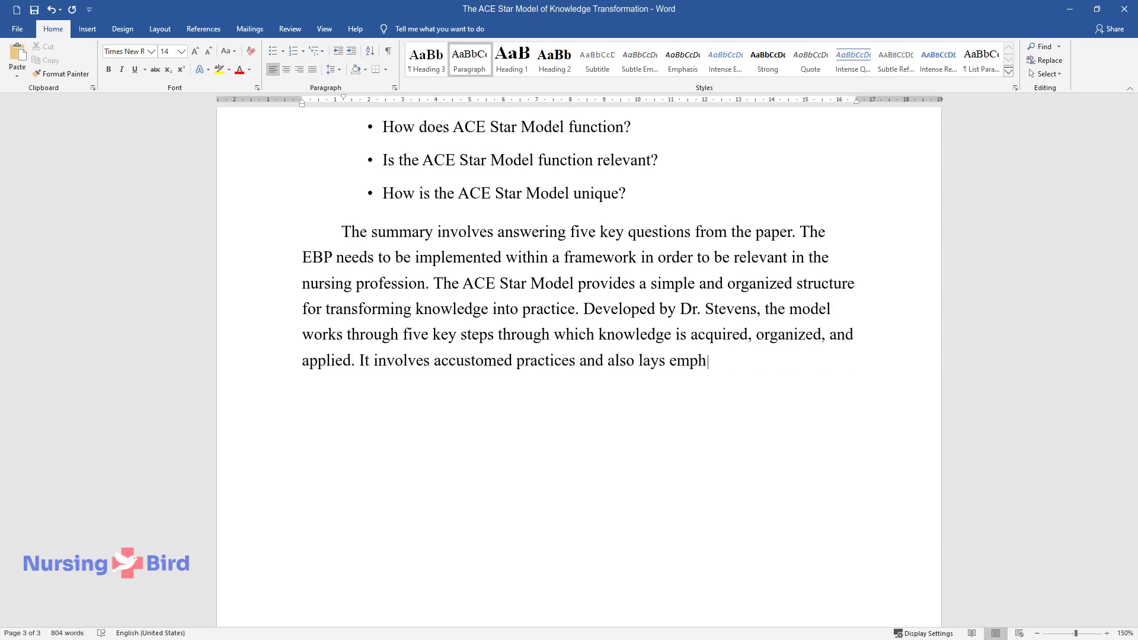
pyautogui.write('asis on the unique aspects of EBP')
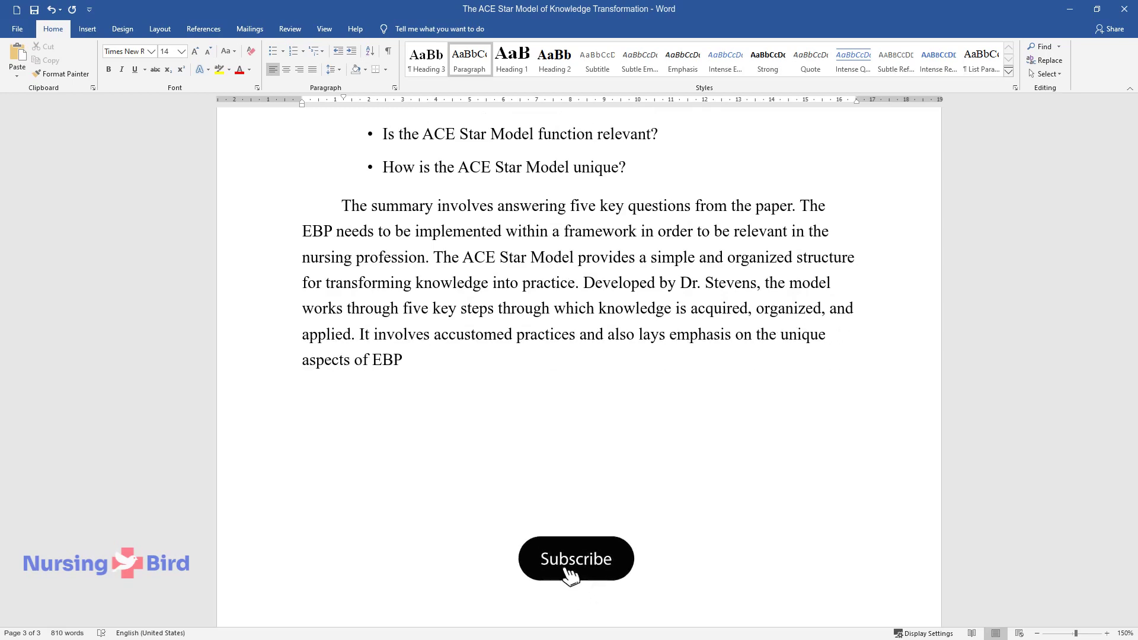
pyautogui.write('. By integrating the old as well a')
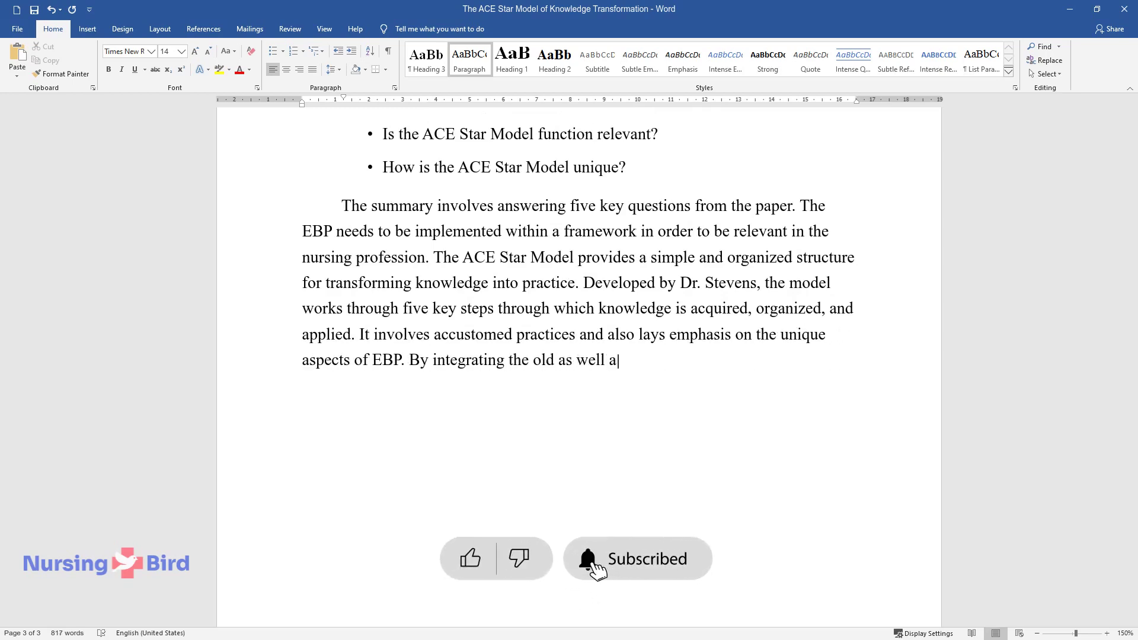
pyautogui.write('s the latest research development')
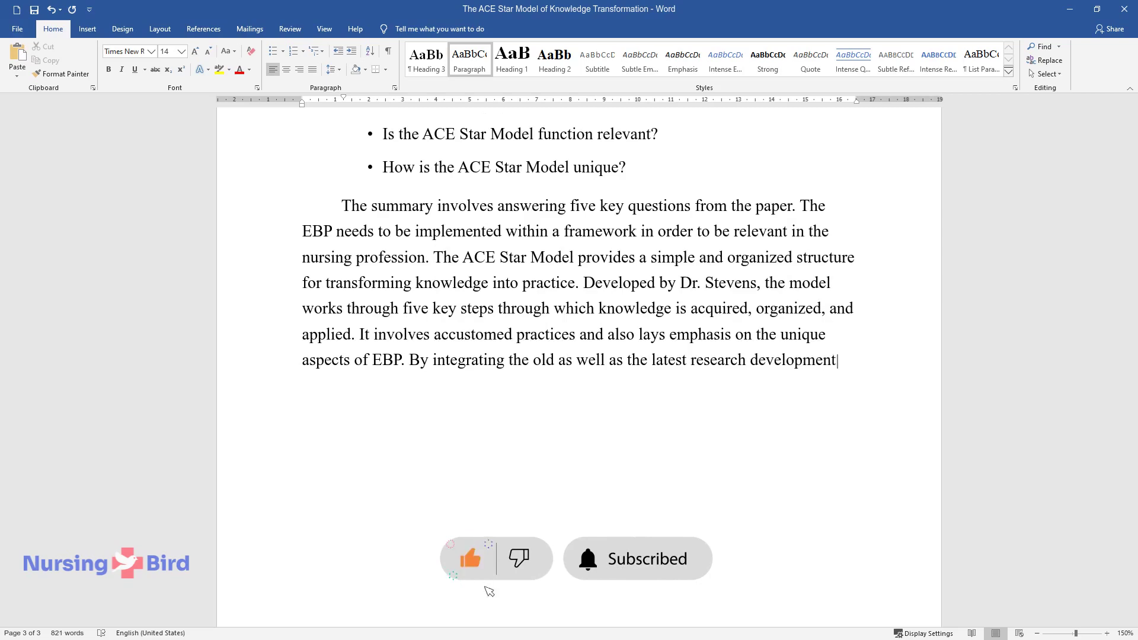
pyautogui.write('s, the ACE Star Model helps to im')
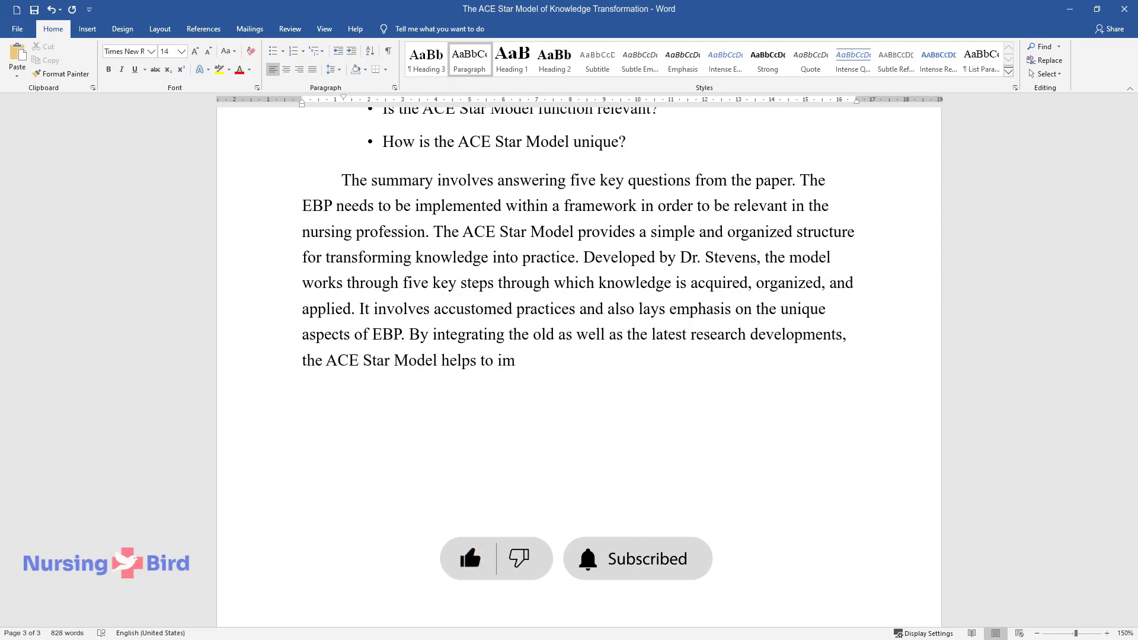
pyautogui.write('prove healthcare delivery.')
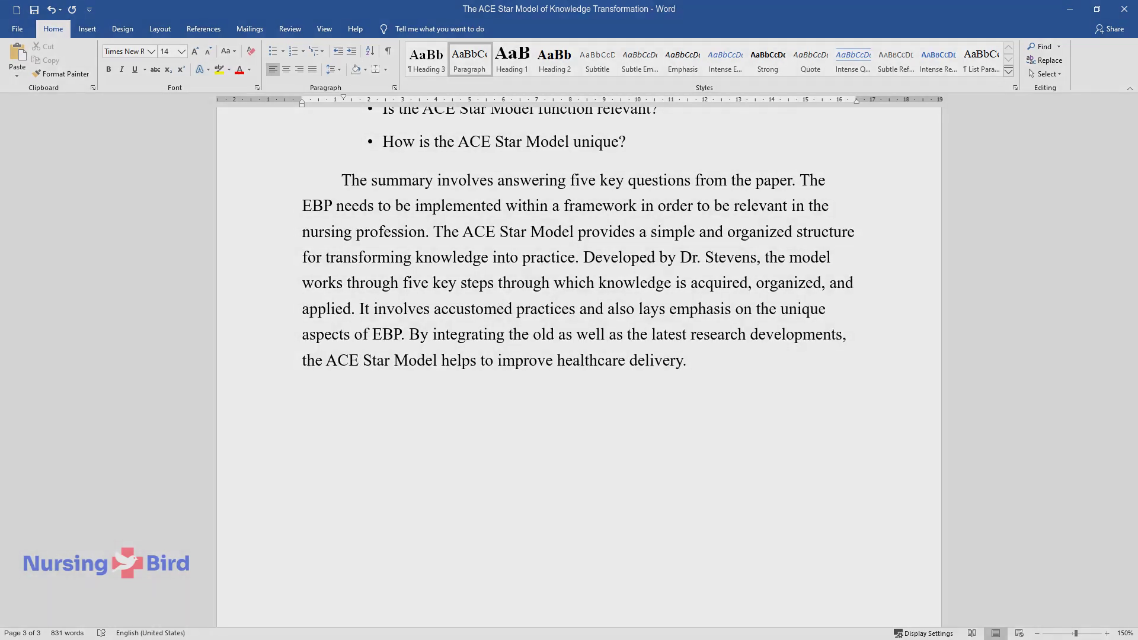